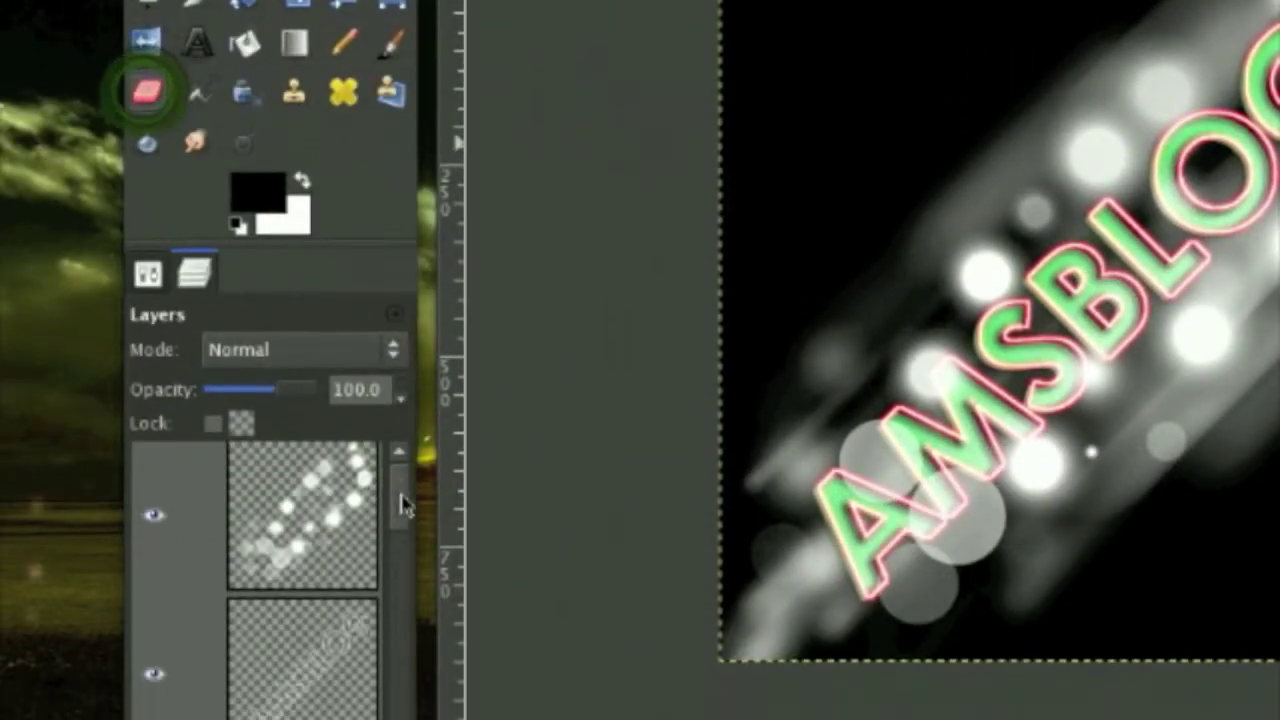
- Look through the layers of the finished AMSBLOG artwork and close the image without saving it
{"action": "left_click_drag", "start_coordinate": [397, 629], "coordinate": [398, 719]}
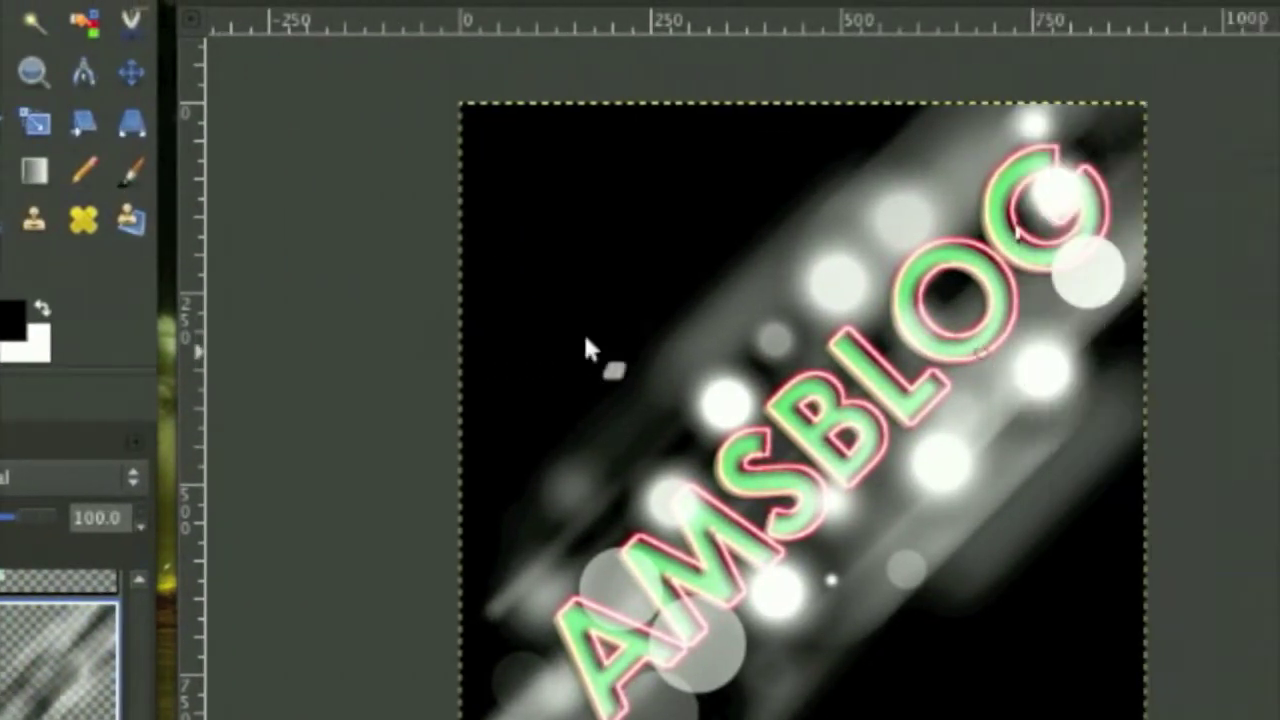
{"action": "key", "text": "ctrl+w"}
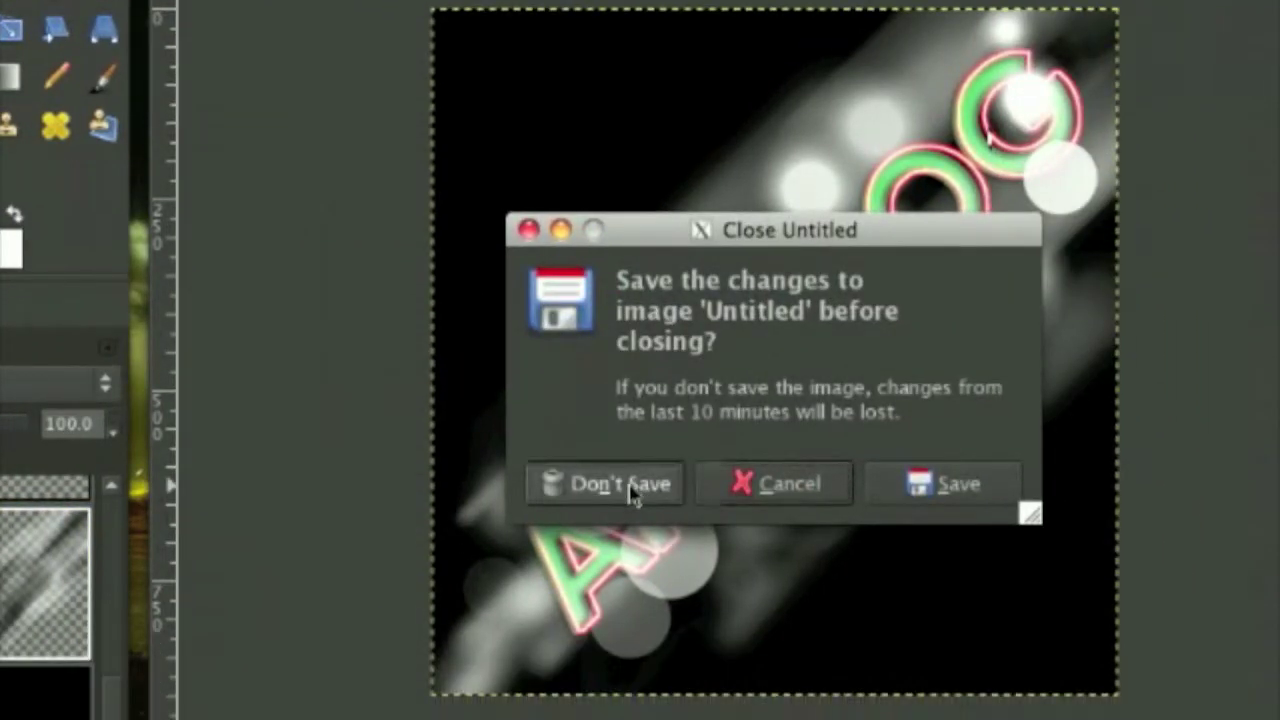
{"action": "left_click", "coordinate": [900, 578]}
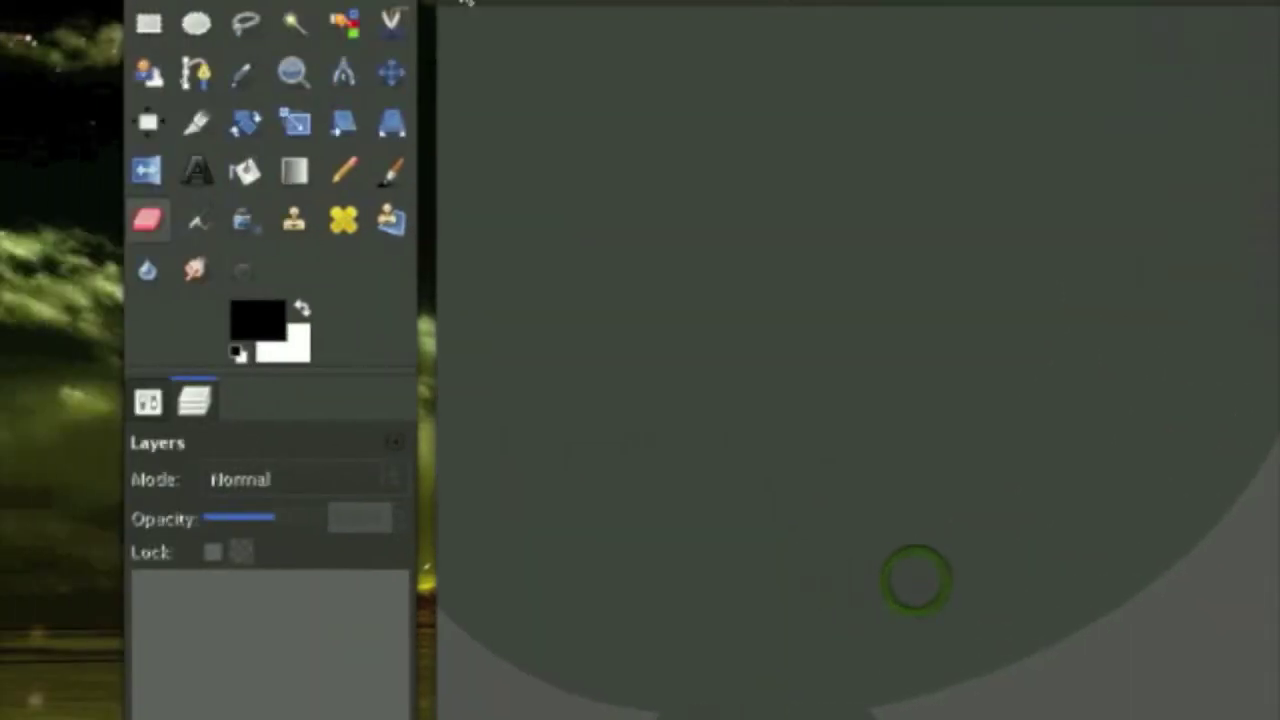
- Create a new 900 × 900 pixel image and fill its background with black
{"action": "left_click", "coordinate": [466, 2]}
{"action": "left_click", "coordinate": [466, 35]}
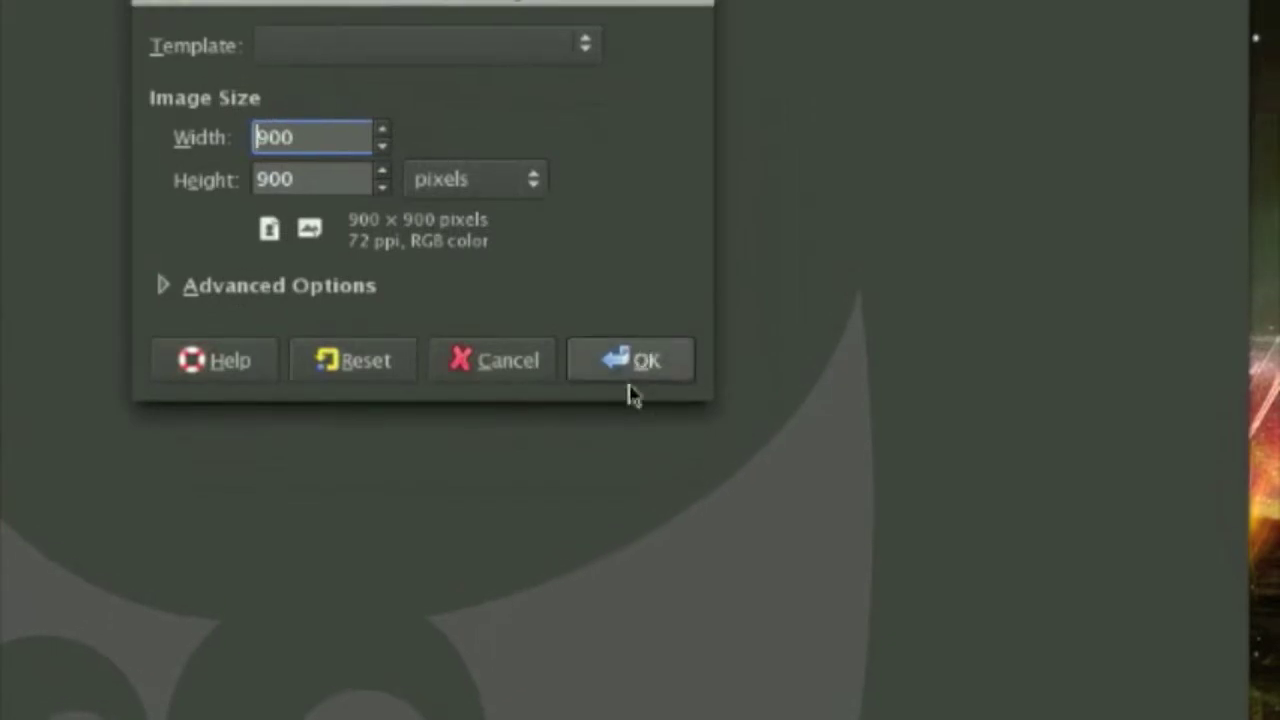
{"action": "left_click", "coordinate": [643, 352]}
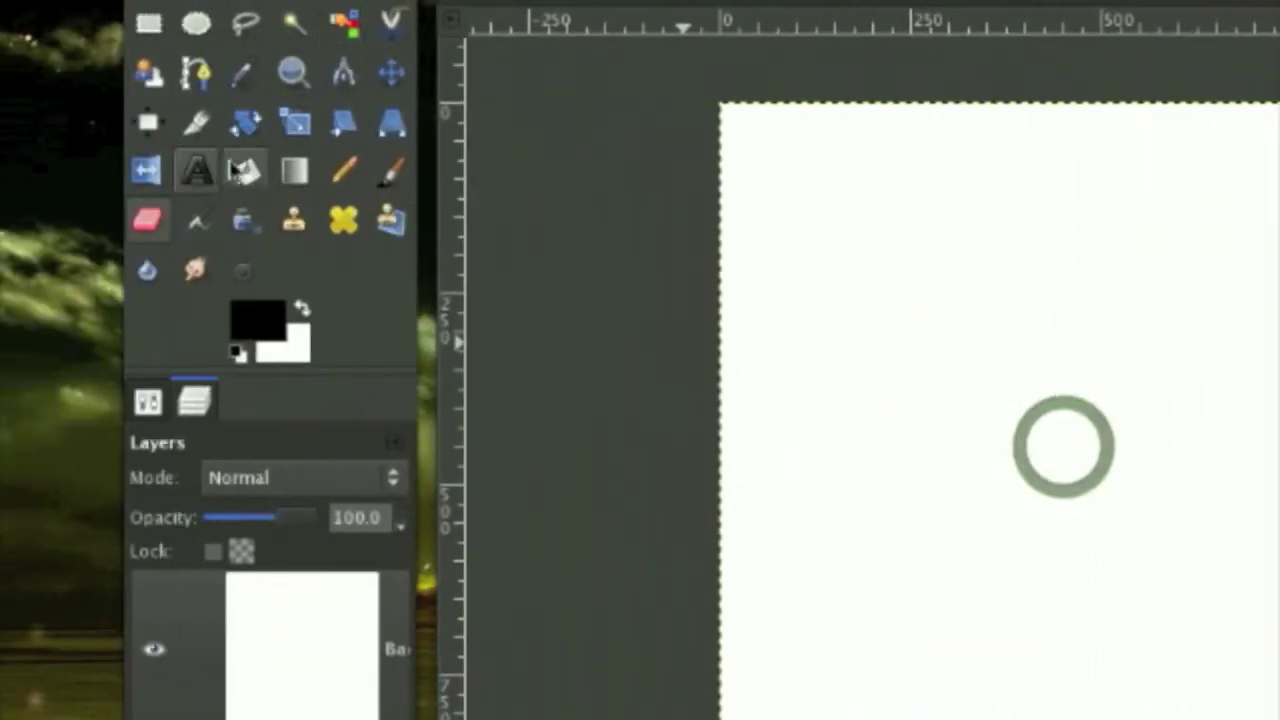
{"action": "left_click", "coordinate": [876, 354]}
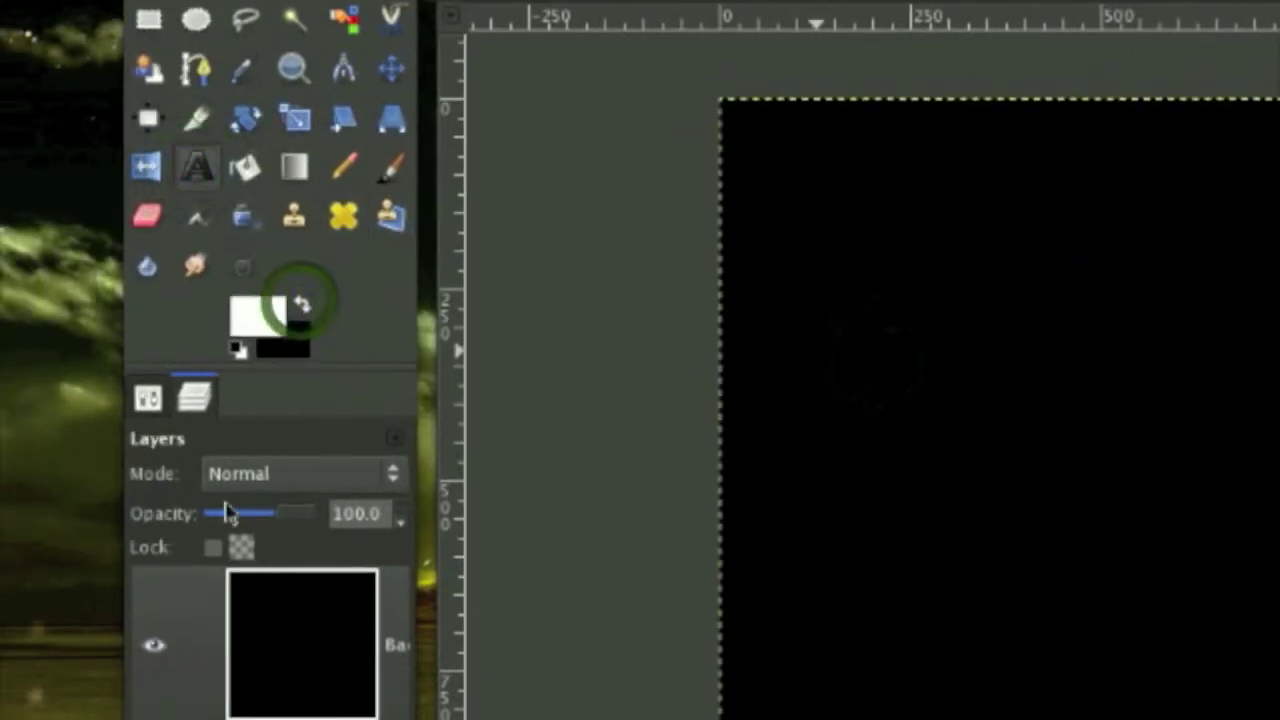
- Add the white text "AMSBLOG" near the canvas's lower edge in Century Gothic Semi-Bold at 200 px
{"action": "left_click", "coordinate": [148, 364]}
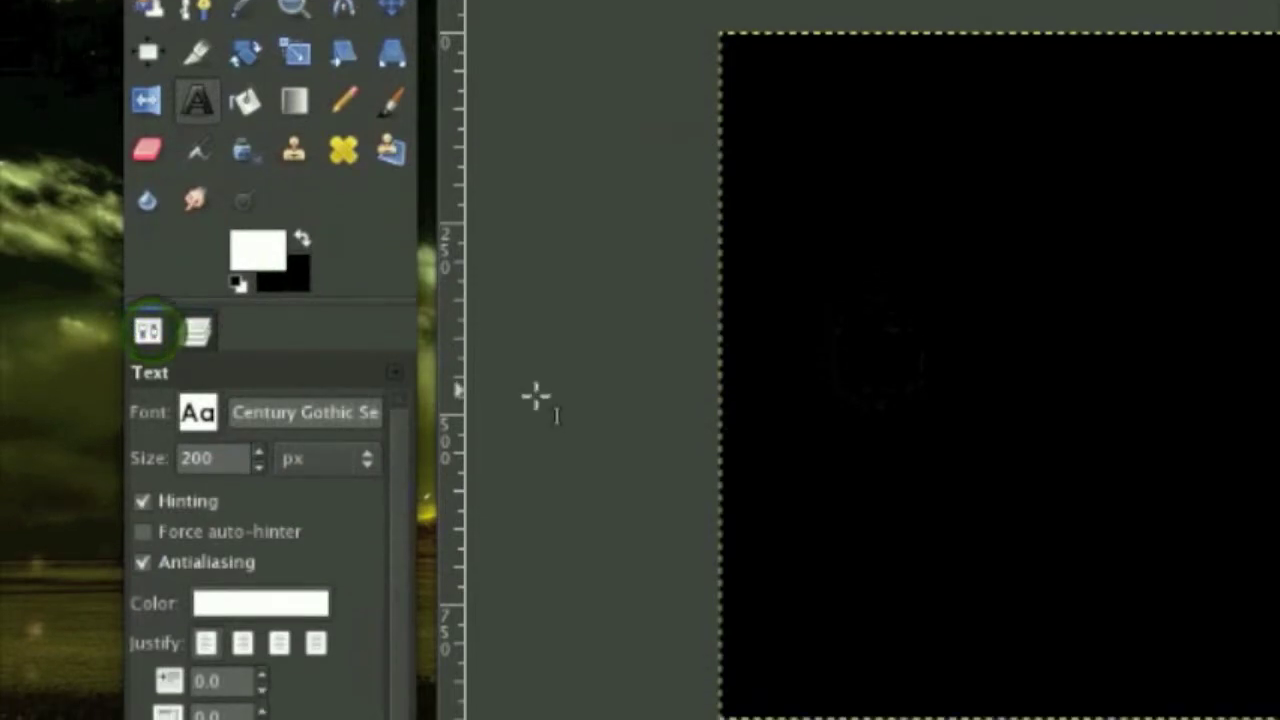
{"action": "left_click", "coordinate": [245, 444]}
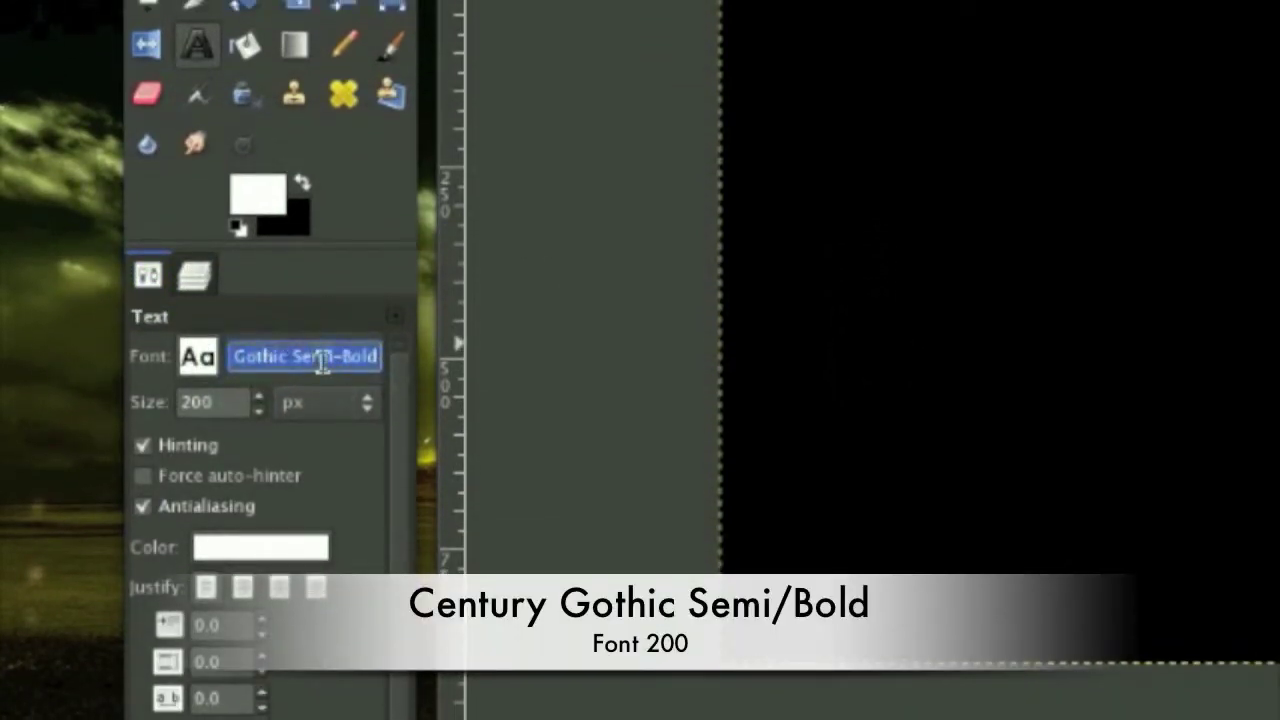
{"action": "left_click", "coordinate": [322, 366]}
{"action": "left_click", "coordinate": [867, 460]}
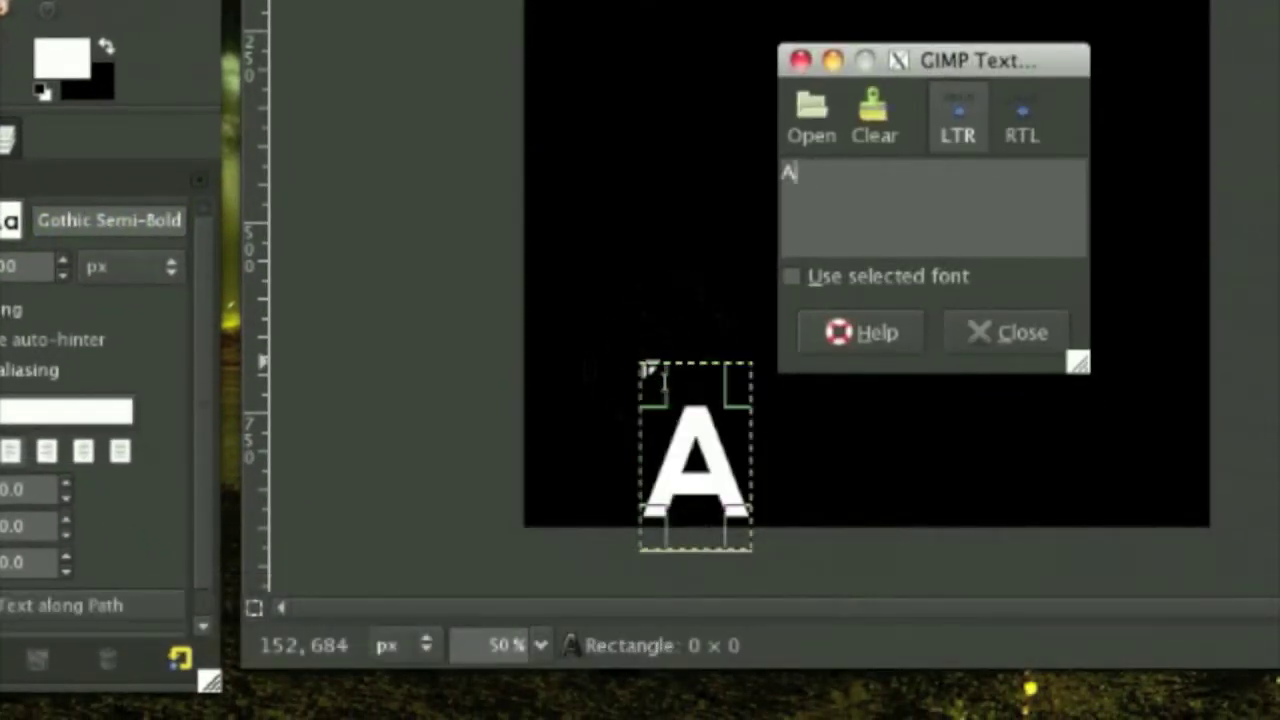
{"action": "type", "text": "AMSBLO"}
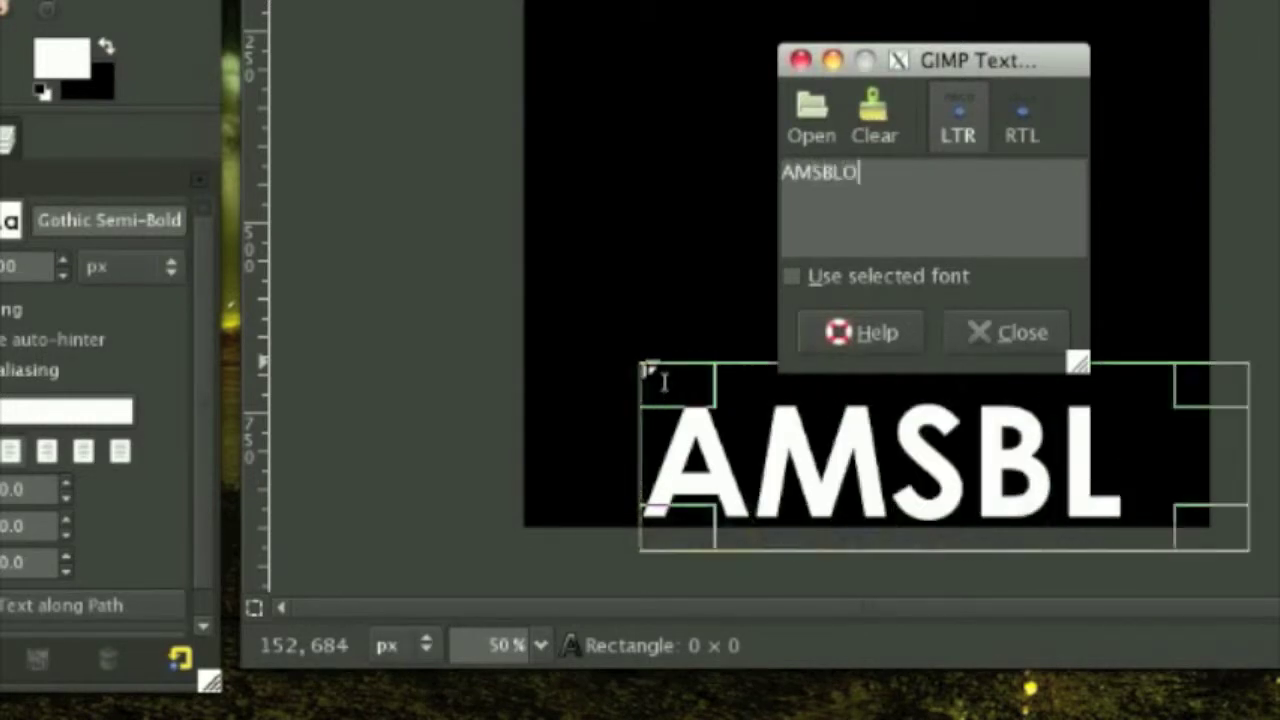
{"action": "type", "text": "G"}
{"action": "left_click", "coordinate": [1006, 332]}
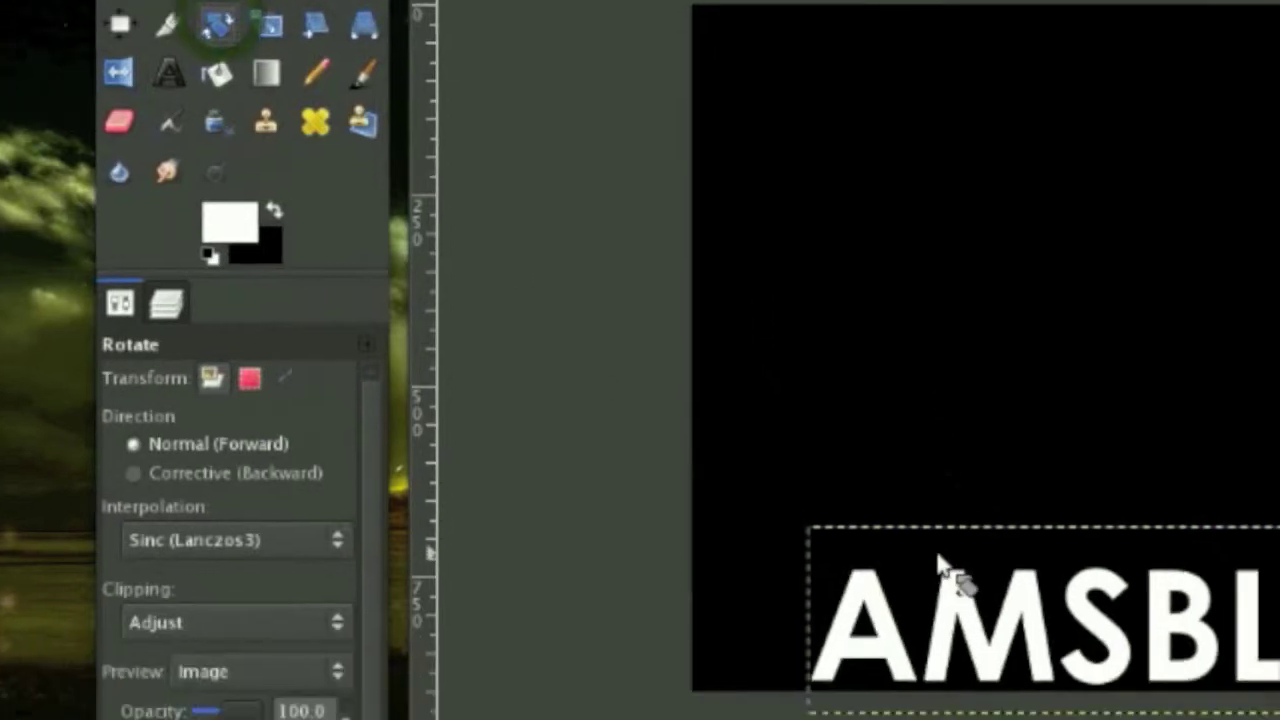
- Rotate the AMSBLOG text layer by -45 degrees so it runs diagonally upward
{"action": "left_click", "coordinate": [965, 648]}
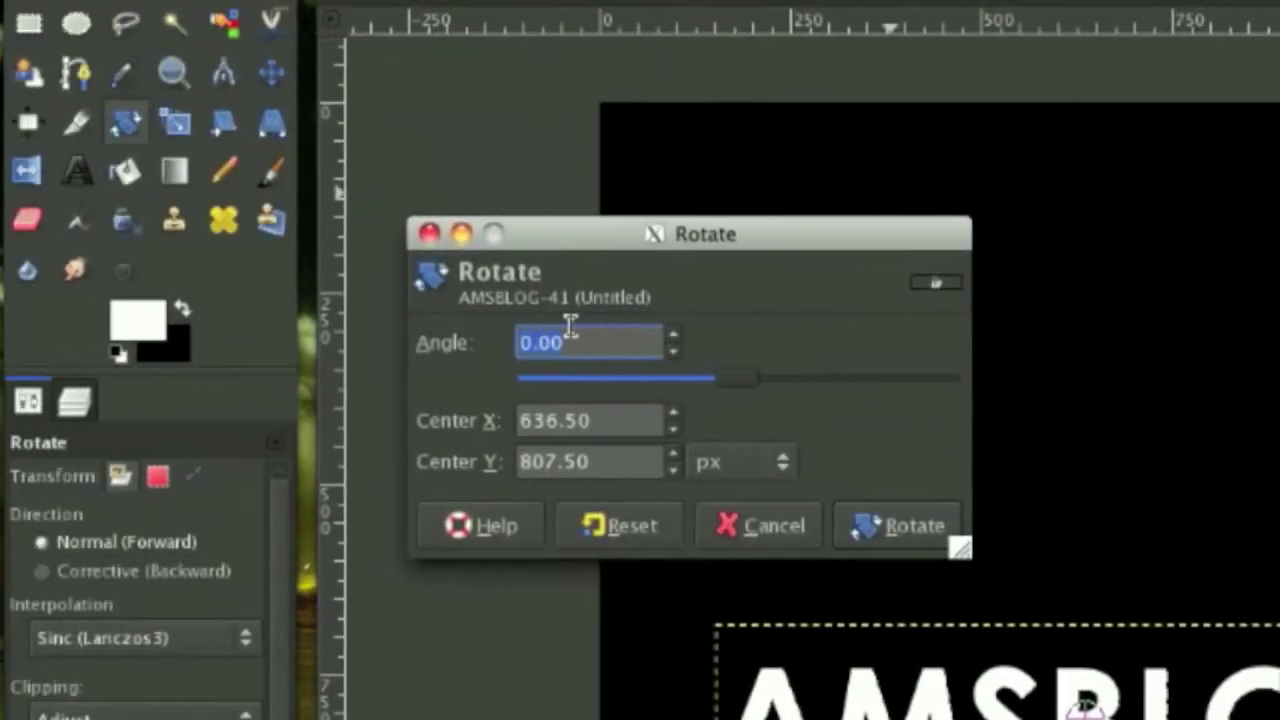
{"action": "type", "text": "-45"}
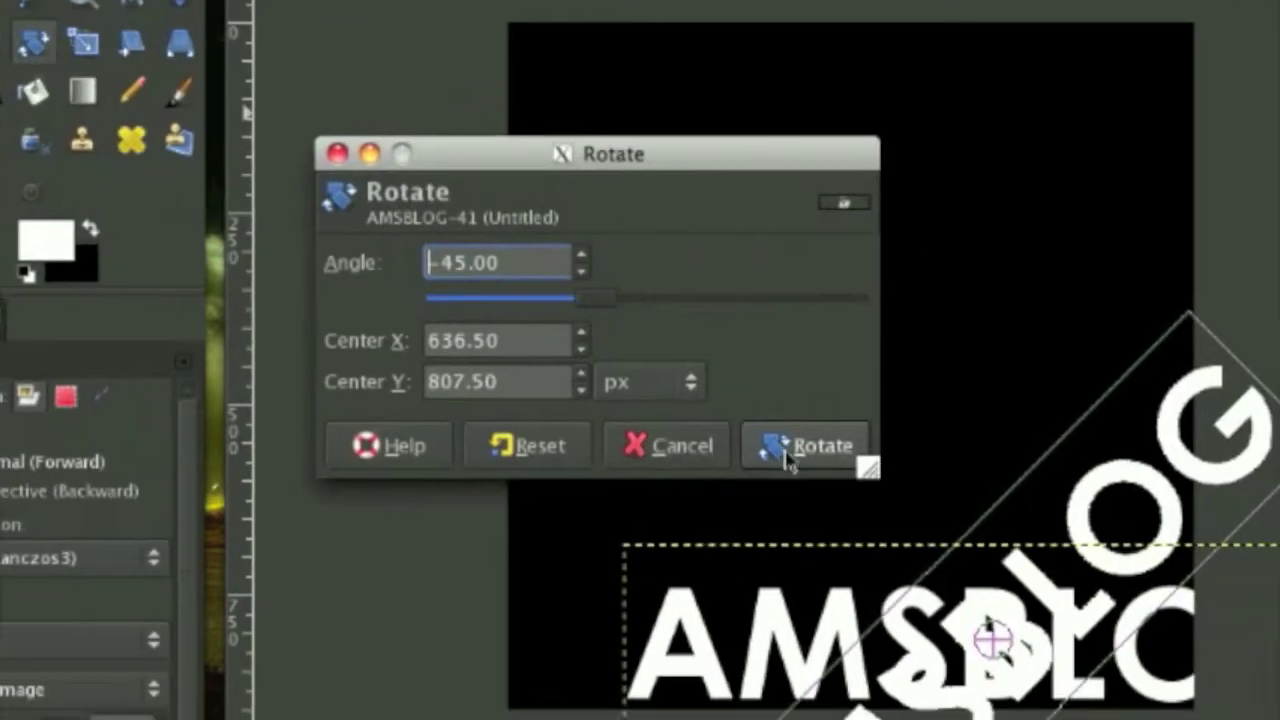
{"action": "left_click", "coordinate": [965, 525]}
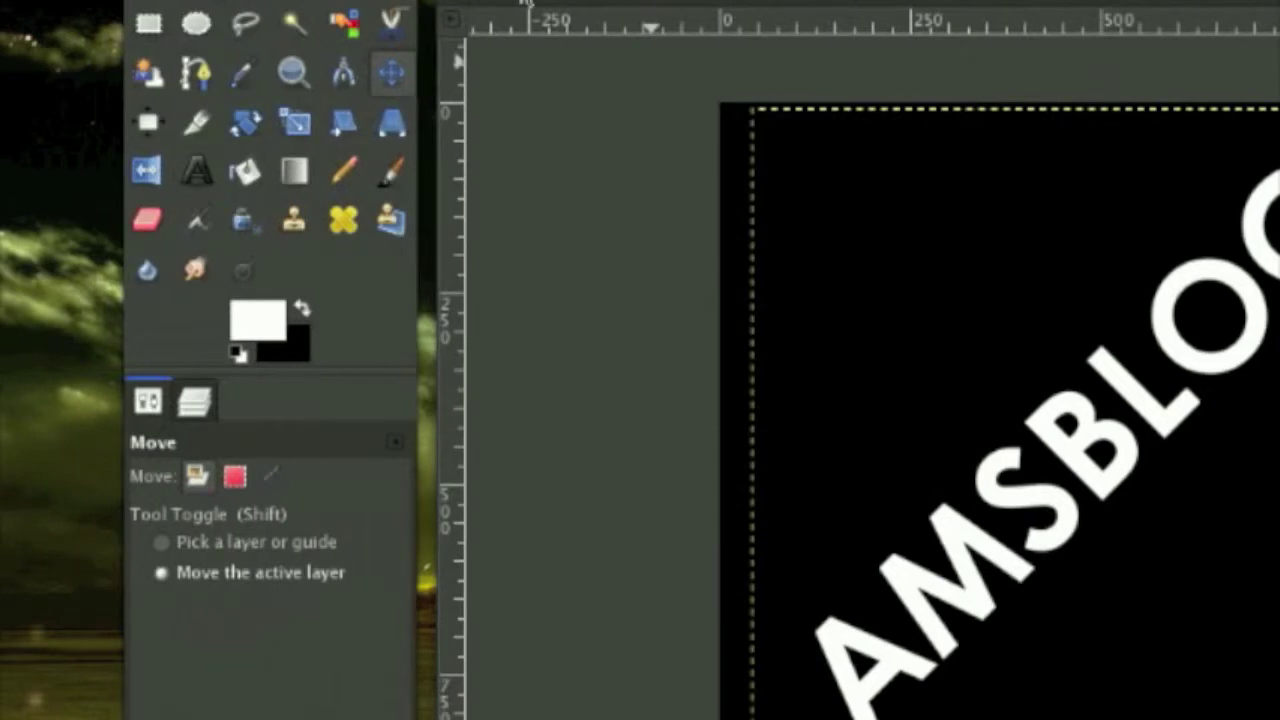
- Turn the alpha of the rotated AMSBLOG text layer into a selection
{"action": "left_click", "coordinate": [524, 2]}
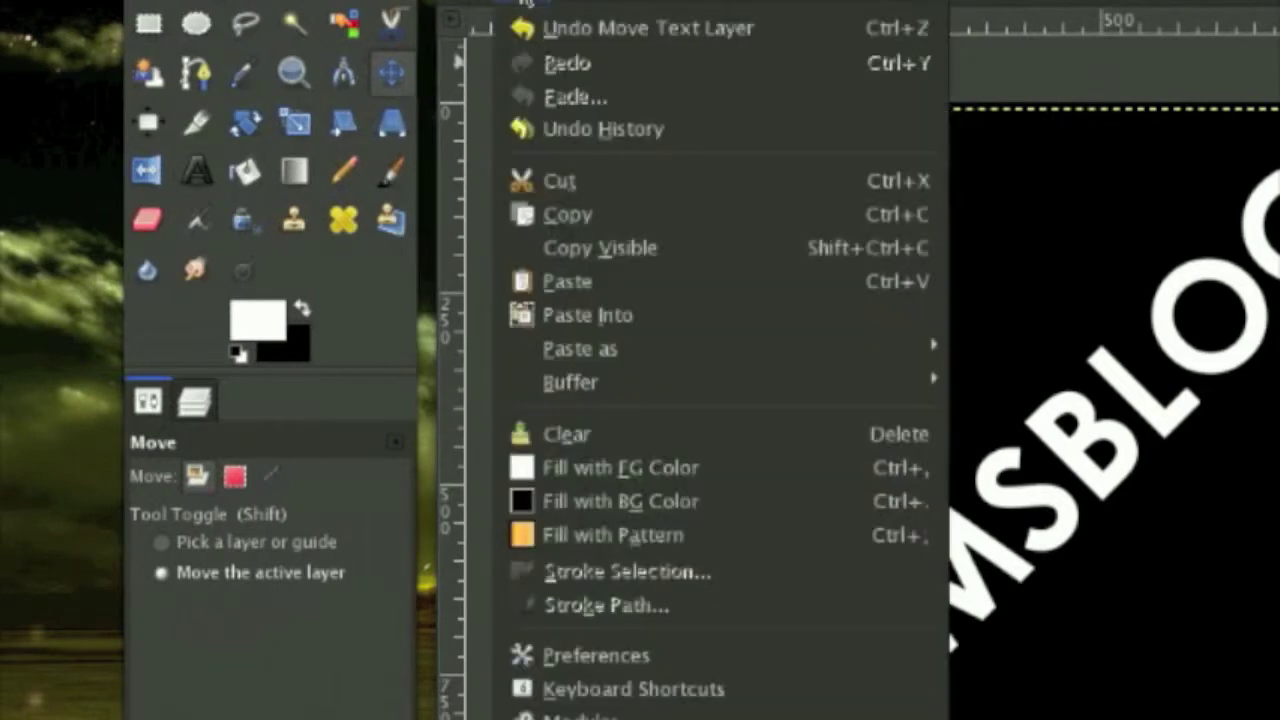
{"action": "left_click", "coordinate": [521, 2]}
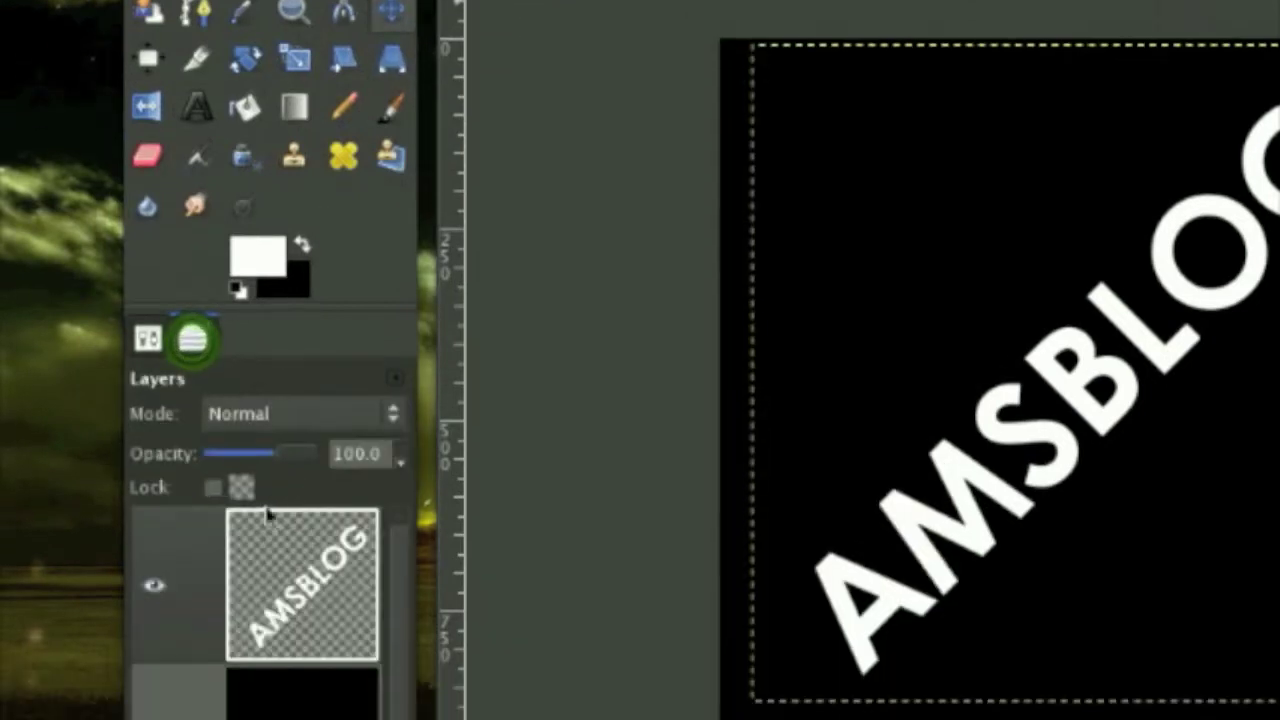
{"action": "right_click", "coordinate": [268, 588]}
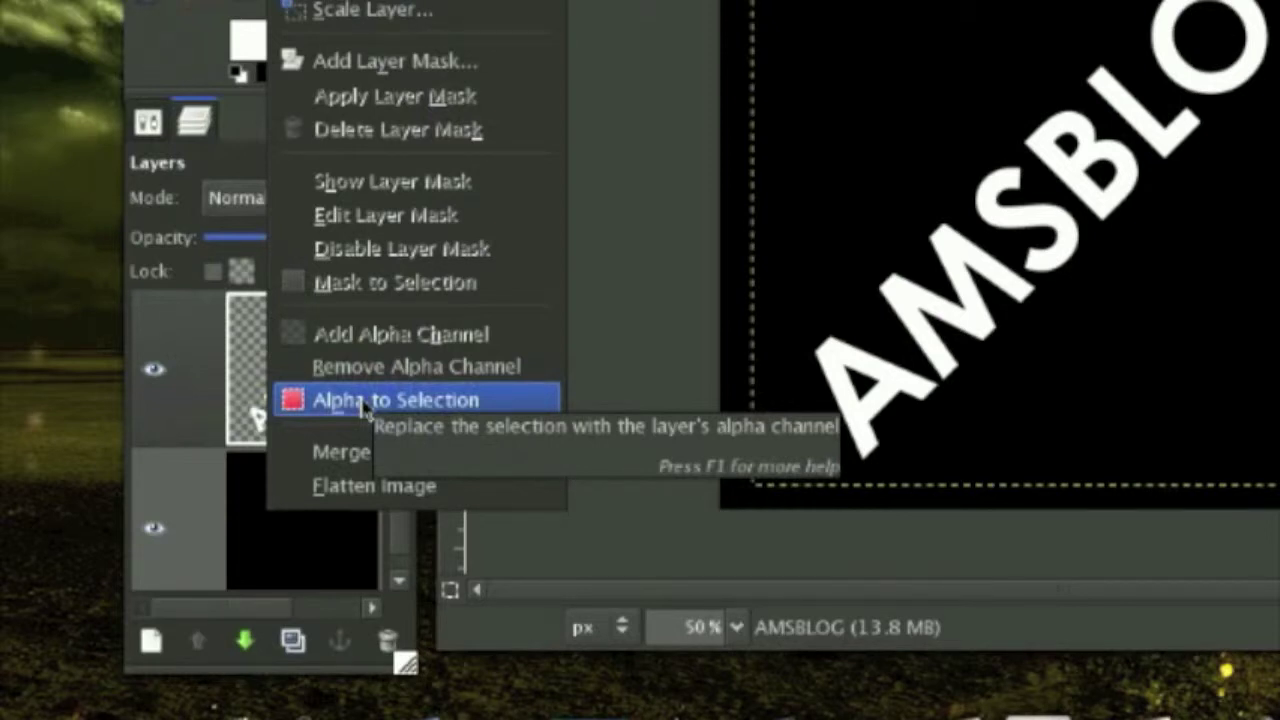
{"action": "left_click", "coordinate": [363, 400]}
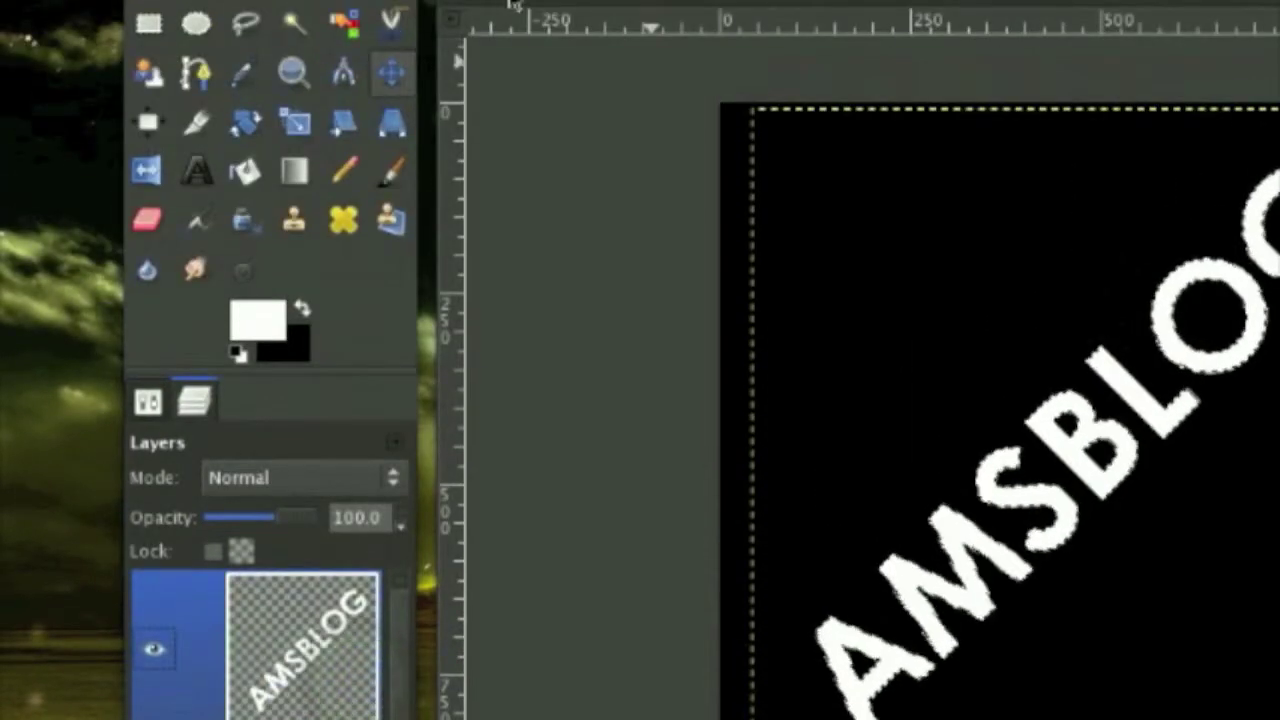
- Grow the letter selection by 3 pixels and use Bucket Fill to fill its added edge with white
{"action": "left_click", "coordinate": [513, 6]}
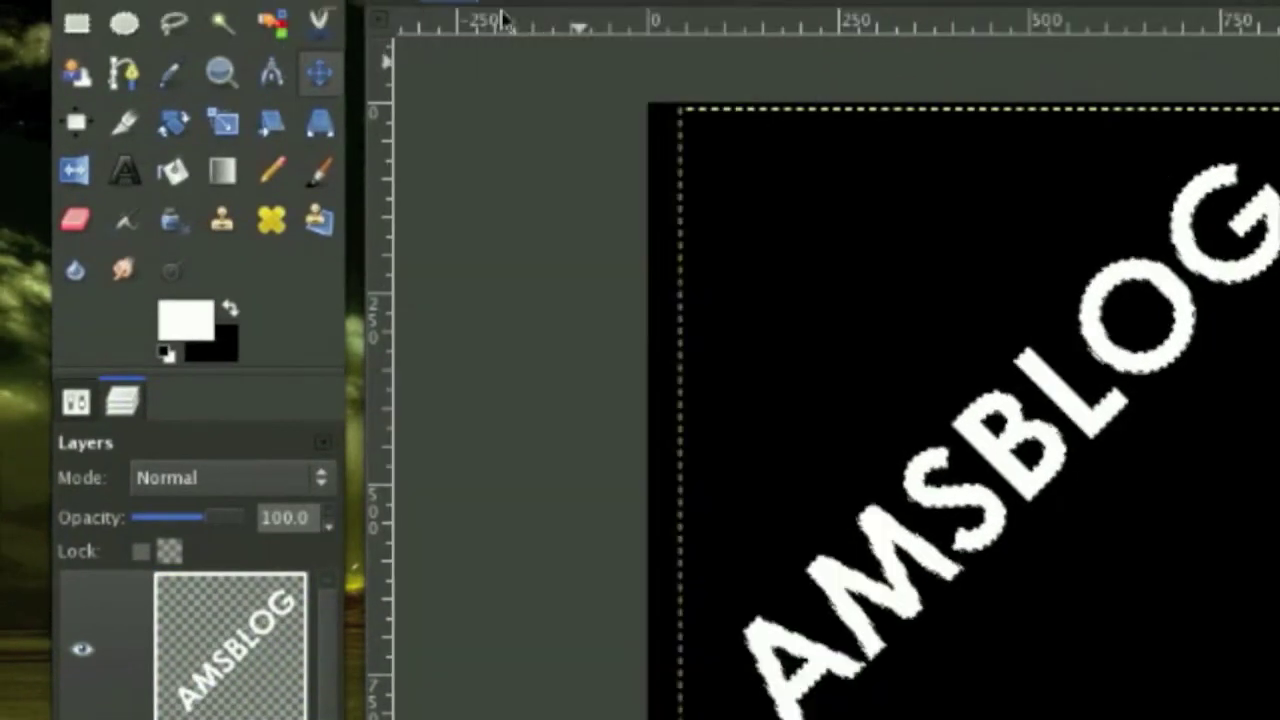
{"action": "mouse_move", "coordinate": [571, 3]}
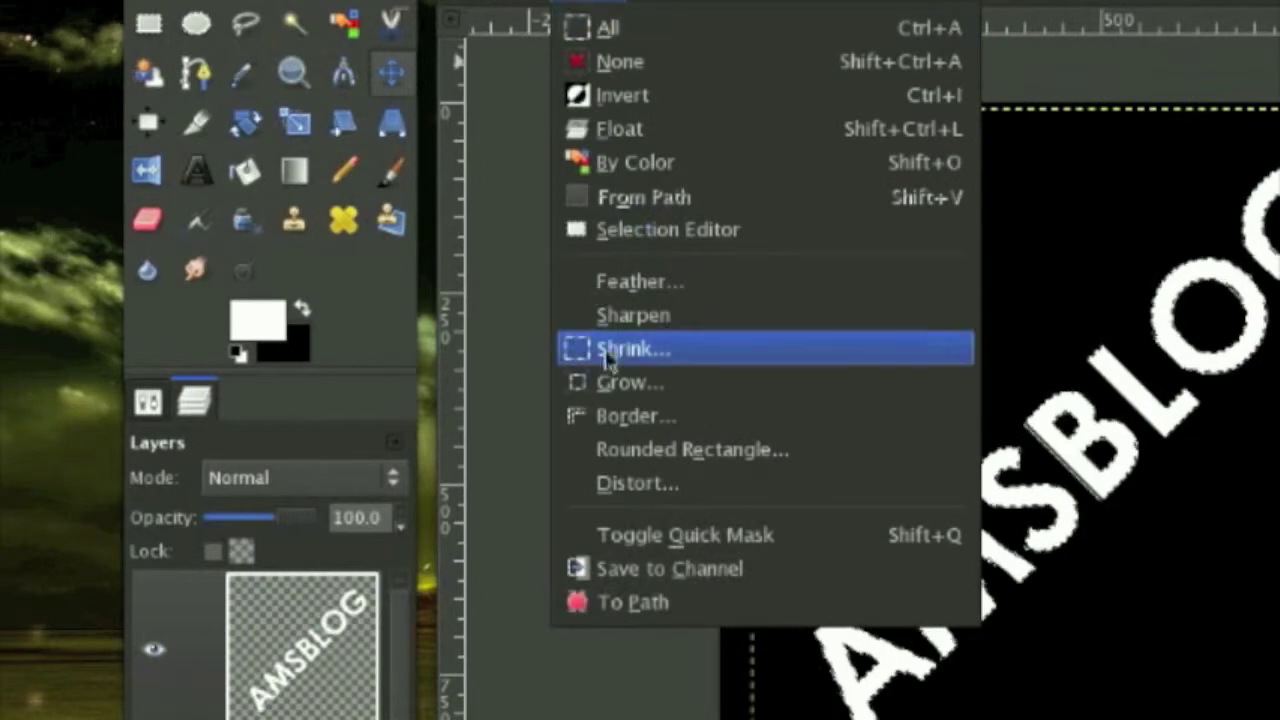
{"action": "left_click", "coordinate": [617, 385]}
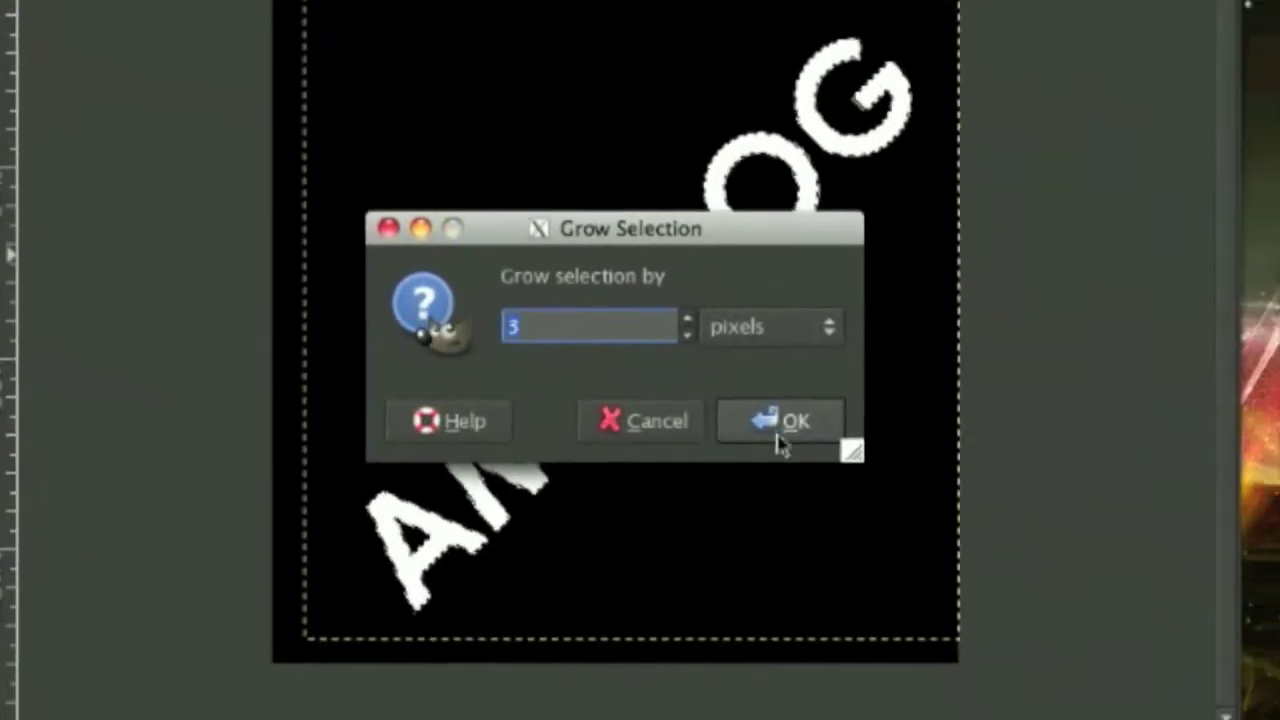
{"action": "left_click", "coordinate": [778, 434]}
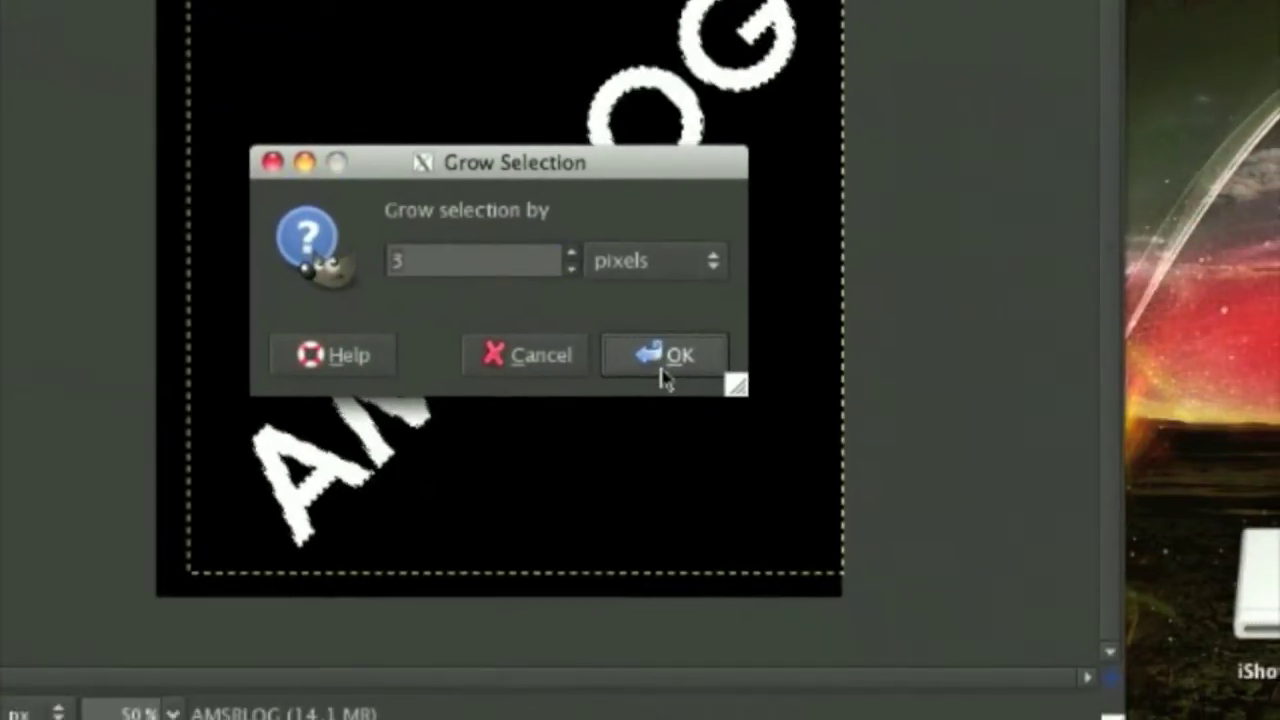
{"action": "left_click", "coordinate": [645, 357]}
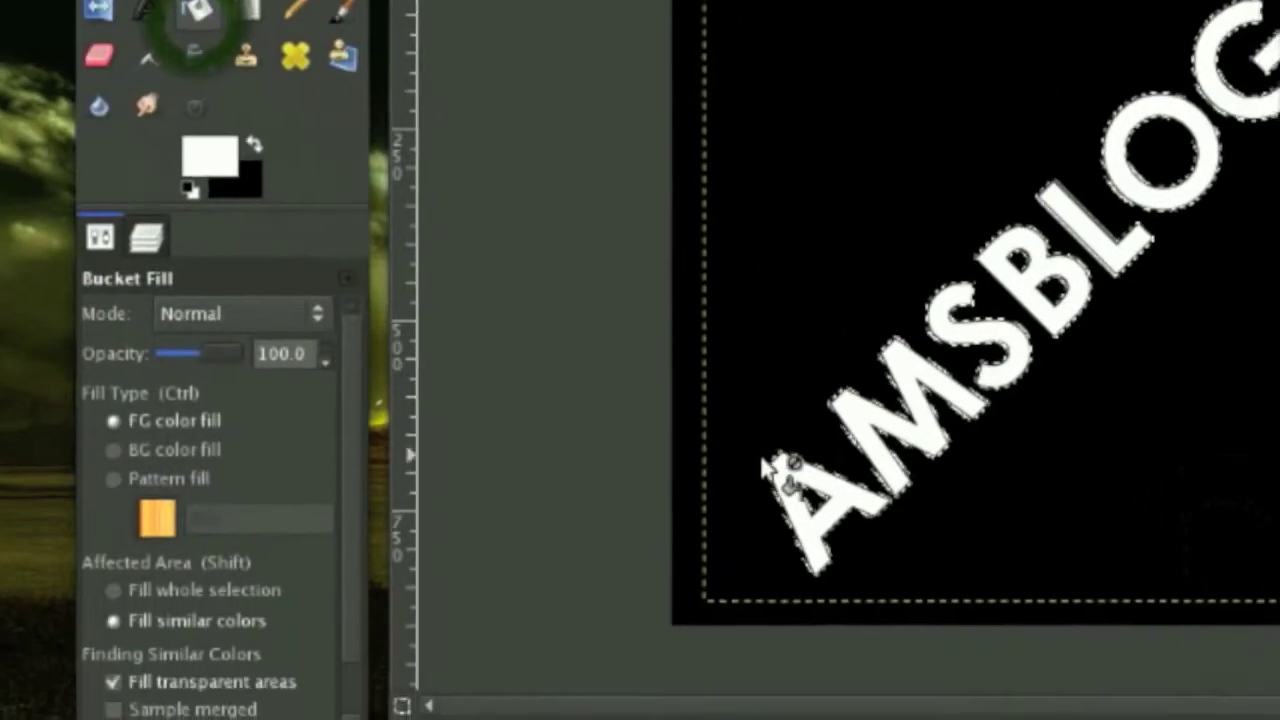
{"action": "right_click", "coordinate": [832, 643]}
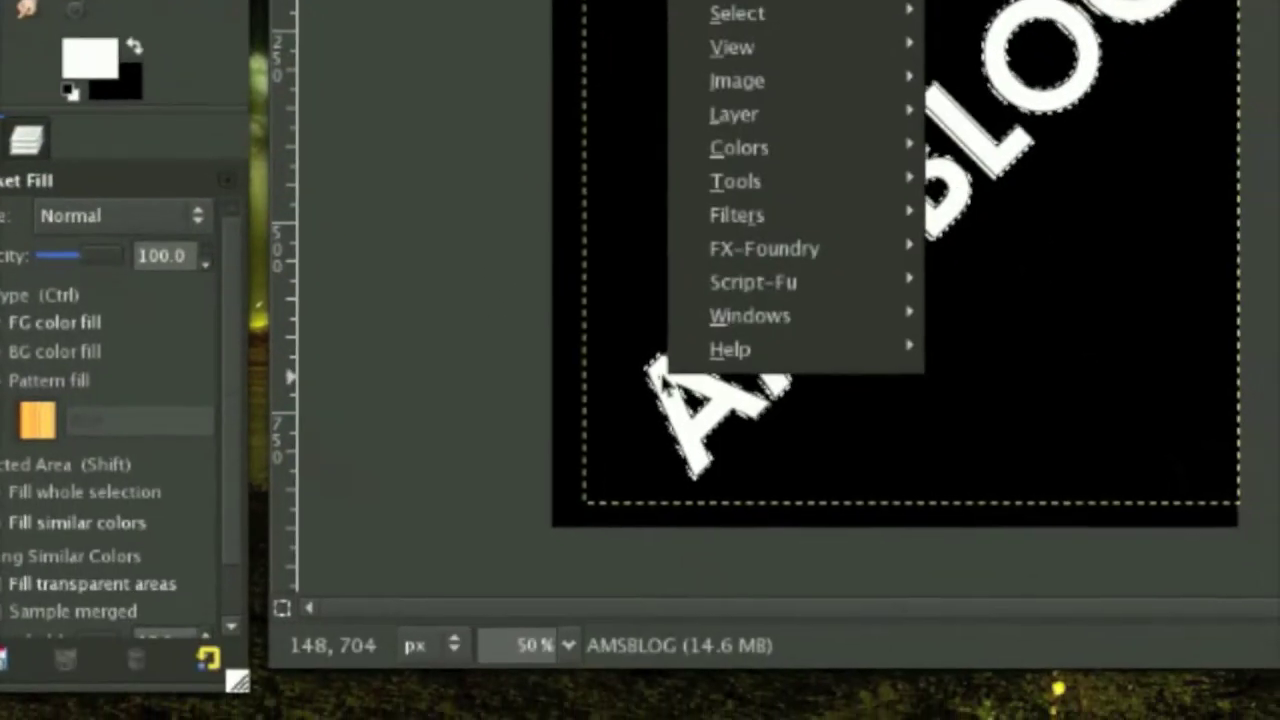
{"action": "left_click", "coordinate": [662, 376]}
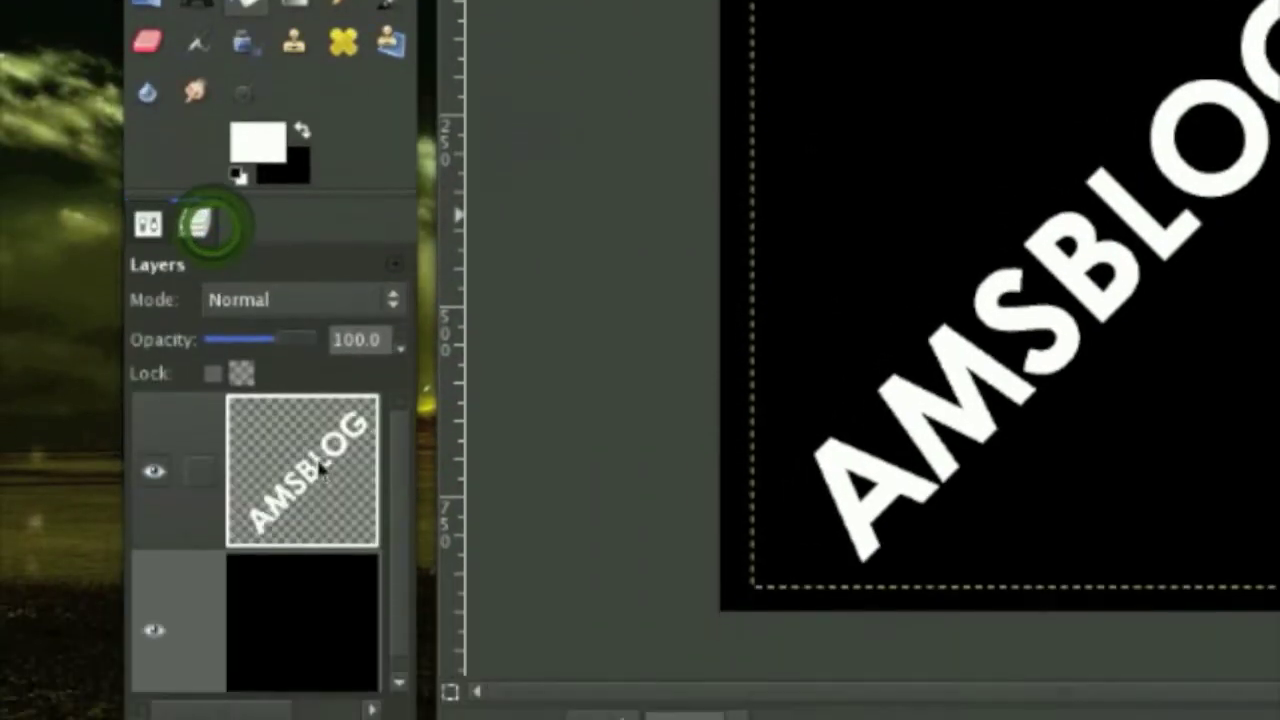
- Load the AMSBLOG layer's alpha as a selection again and grow it by 1 pixel
{"action": "right_click", "coordinate": [330, 600]}
{"action": "left_click", "coordinate": [429, 632]}
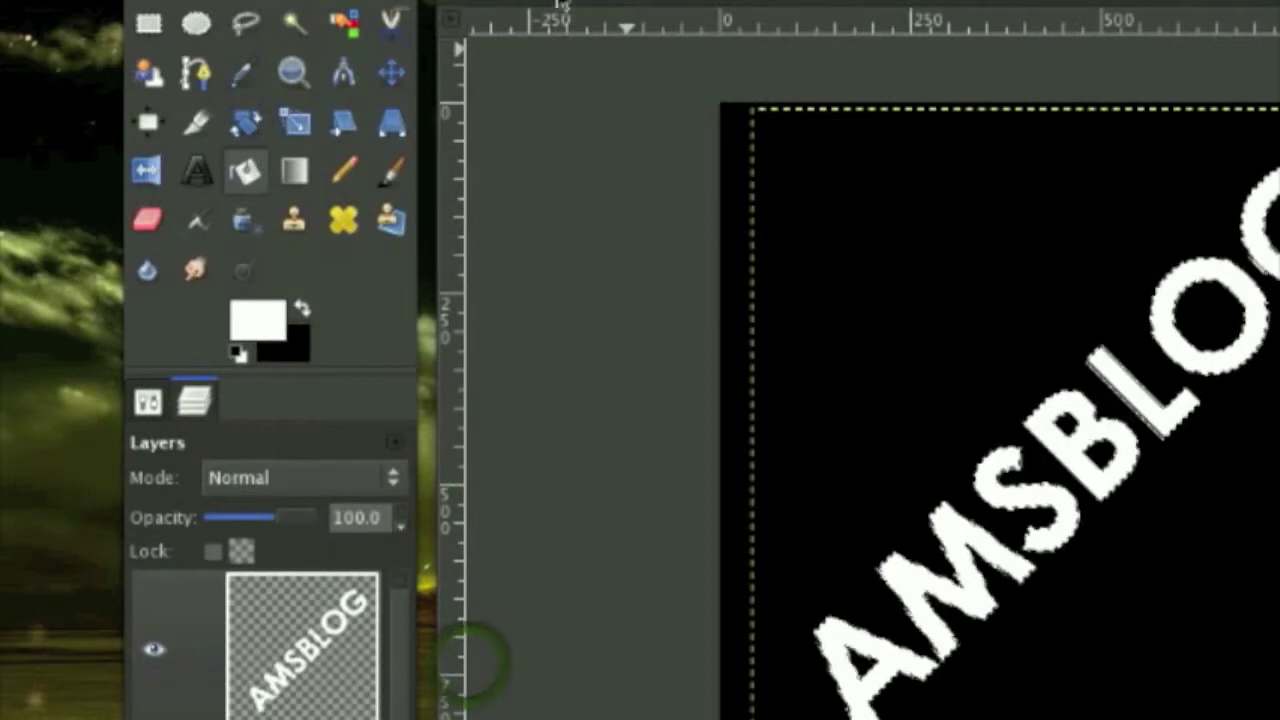
{"action": "left_click", "coordinate": [508, 3]}
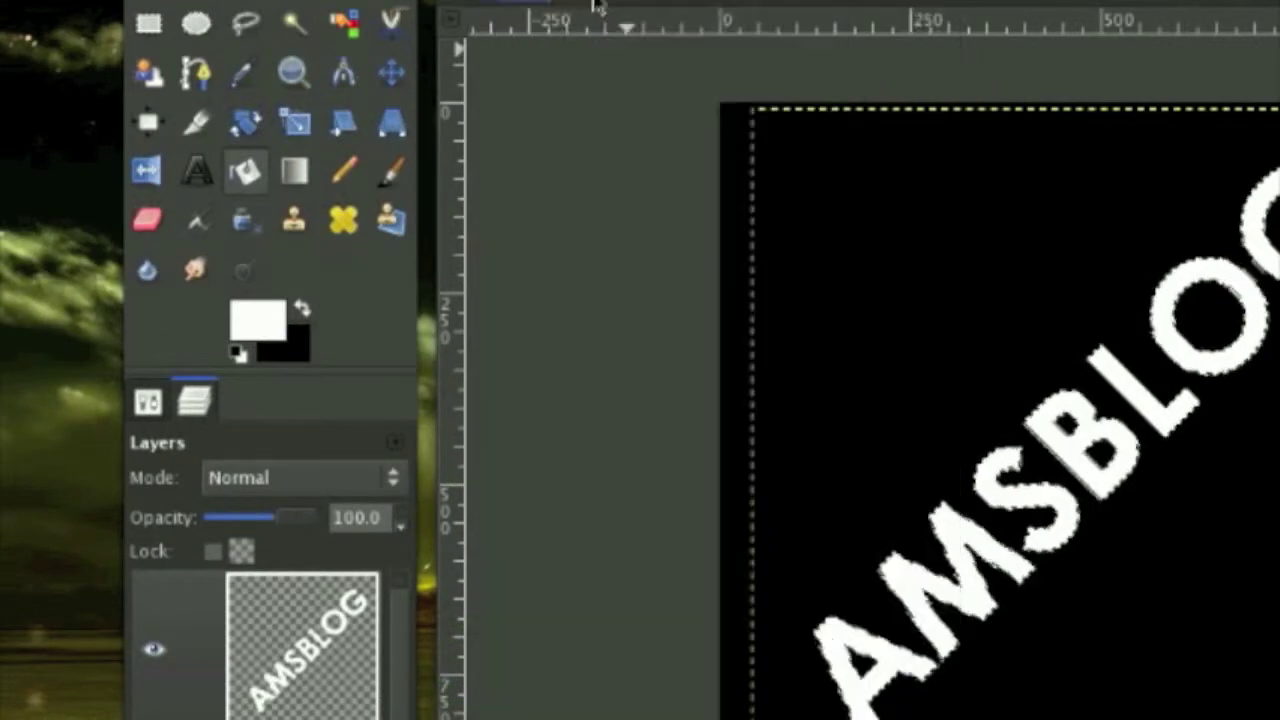
{"action": "left_click", "coordinate": [594, 8]}
{"action": "left_click", "coordinate": [662, 390]}
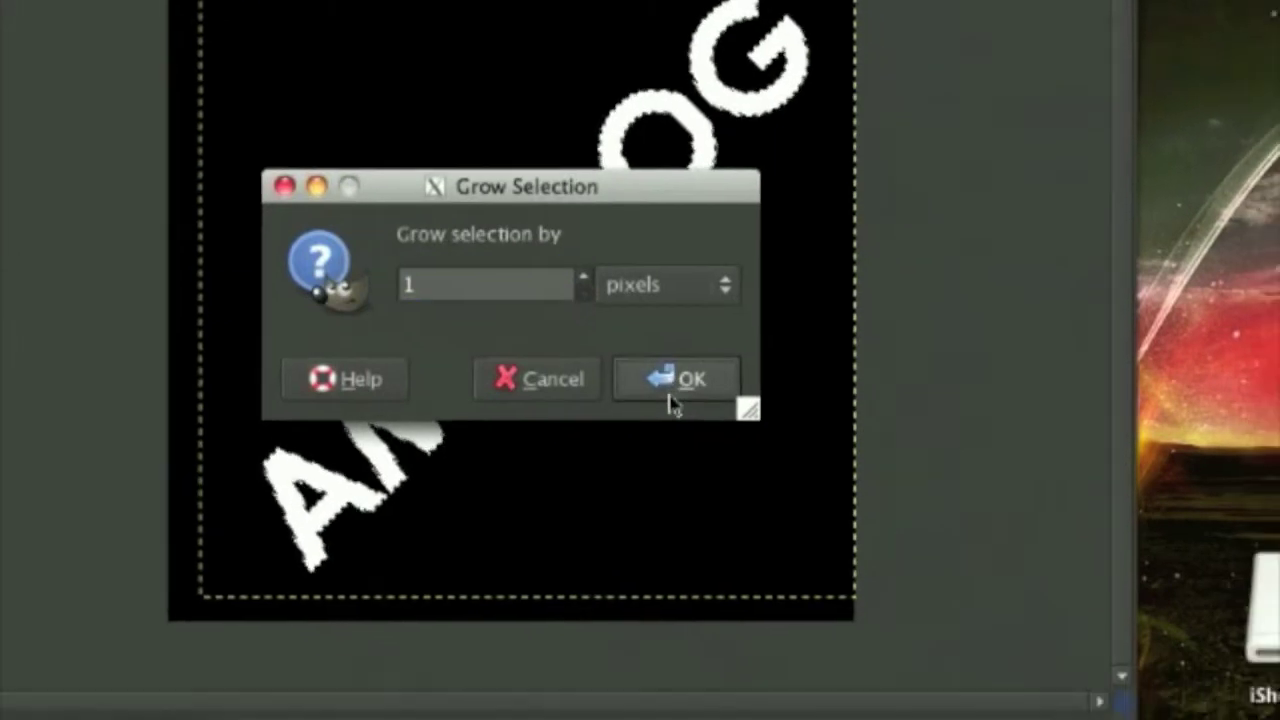
{"action": "left_click", "coordinate": [636, 370]}
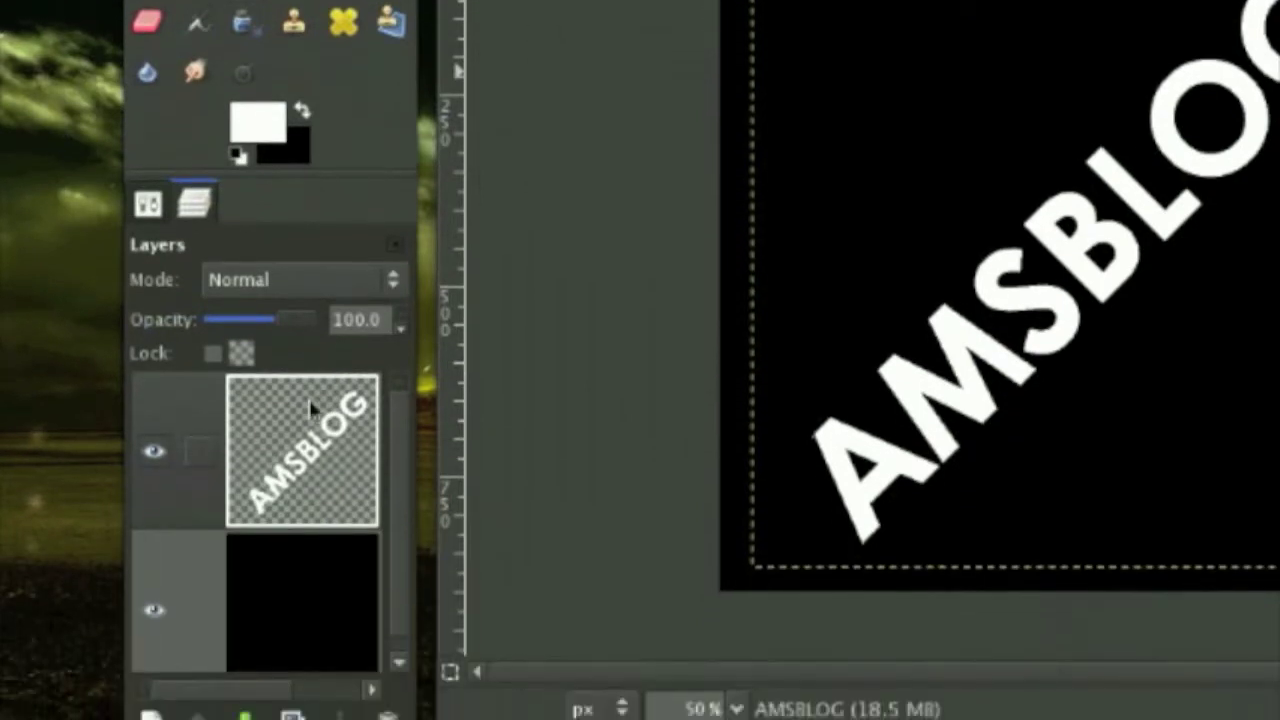
- Reselect the letters of the thickened text from the AMSBLOG layer's alpha channel
{"action": "left_click", "coordinate": [214, 569]}
{"action": "right_click", "coordinate": [314, 380]}
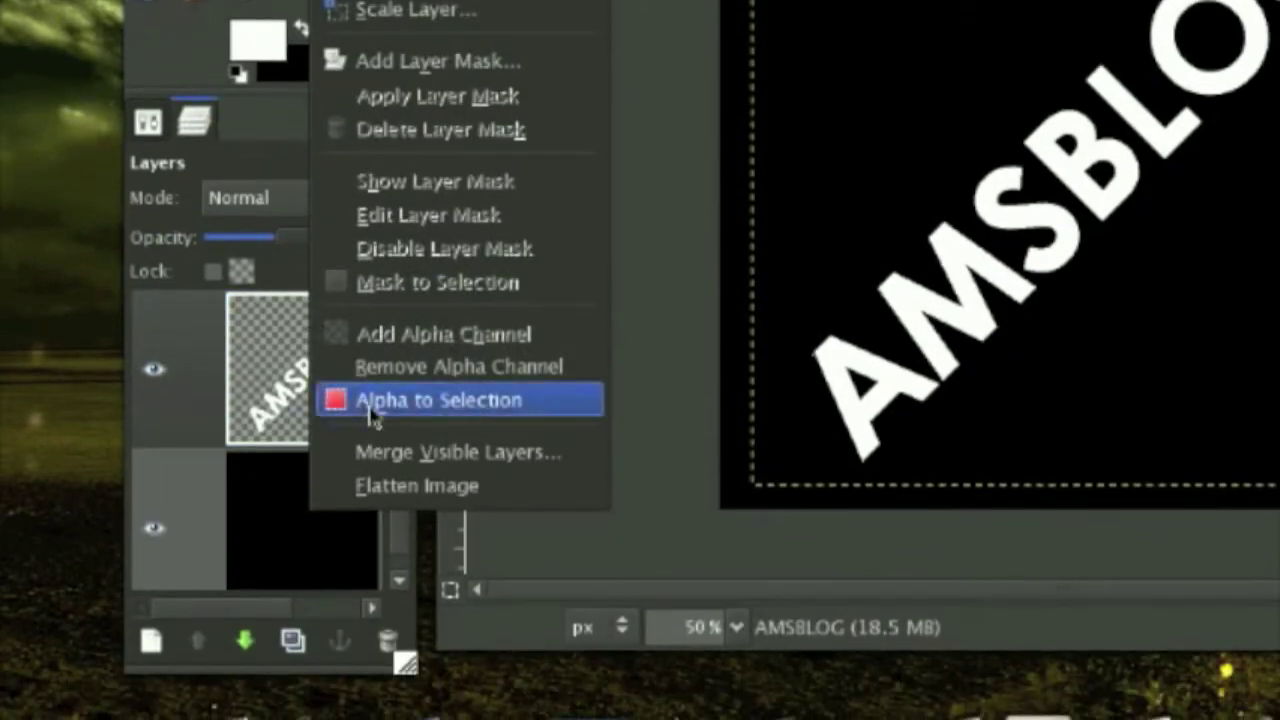
{"action": "left_click", "coordinate": [370, 418]}
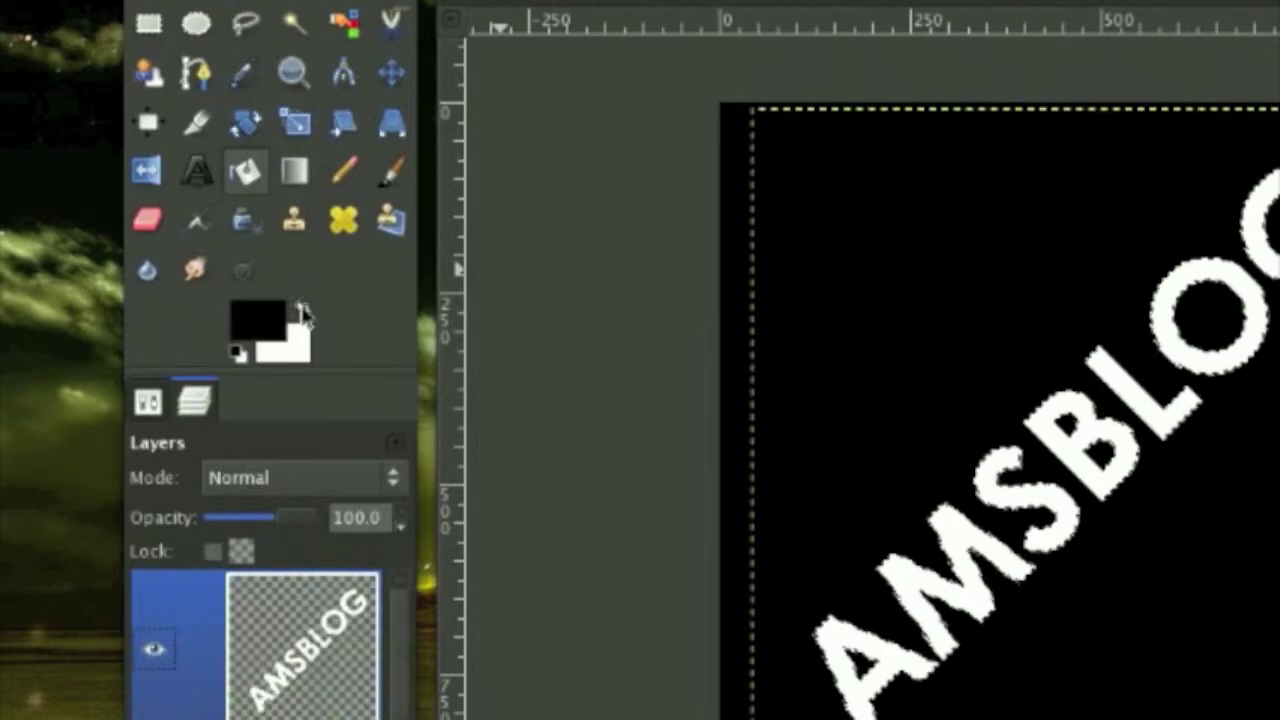
- Set the foreground color to green 58d27a and fill the selected letters with a linear FG to BG (RGB) gradient to white
{"action": "left_click", "coordinate": [250, 320]}
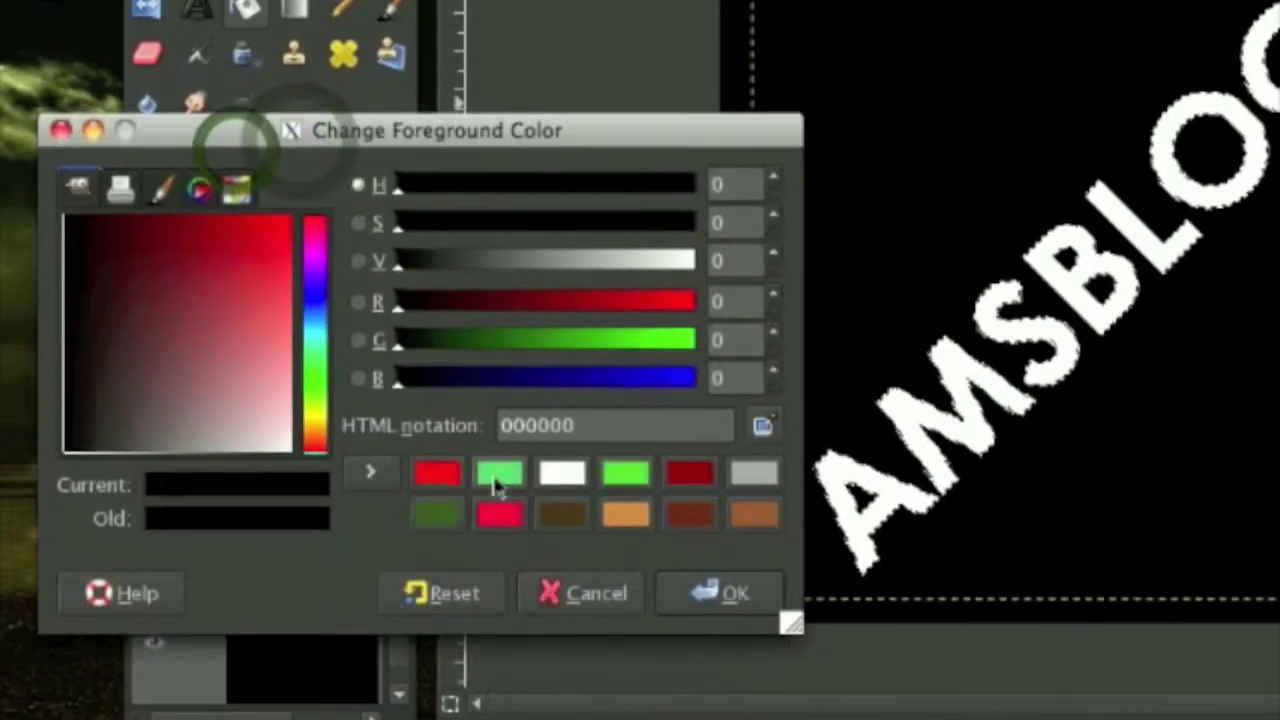
{"action": "left_click", "coordinate": [499, 634]}
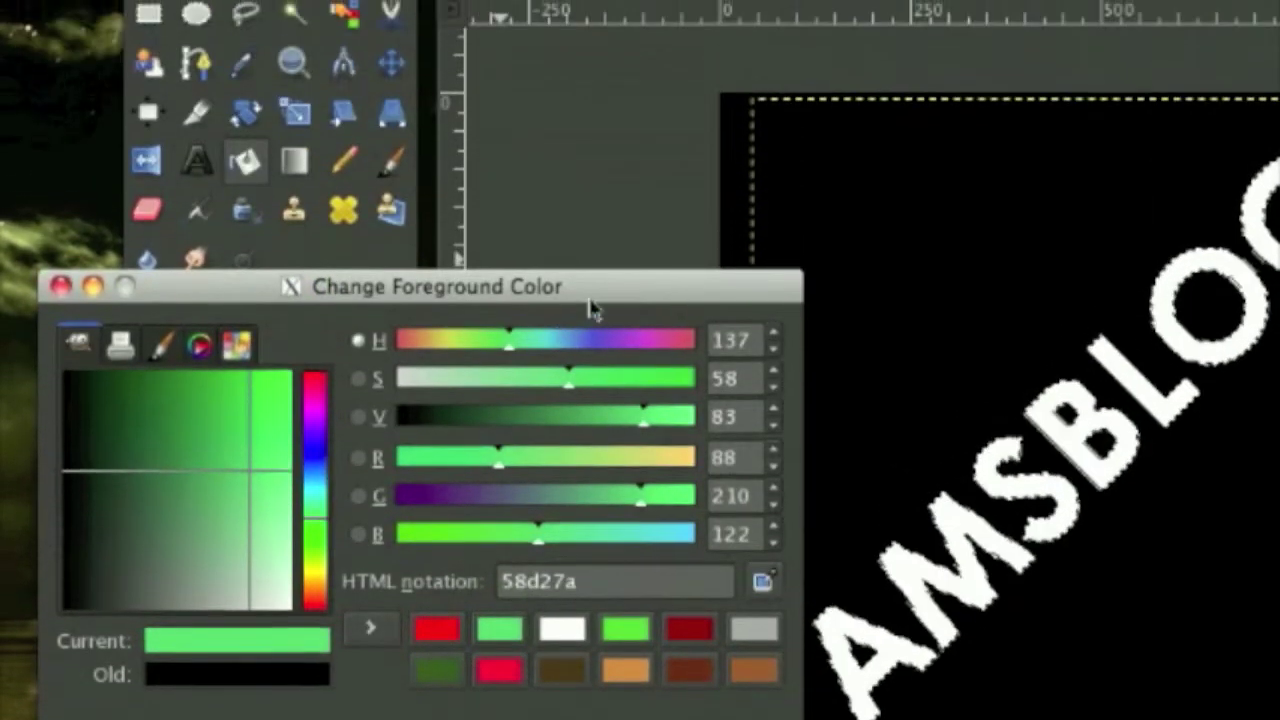
{"action": "left_click_drag", "start_coordinate": [590, 305], "coordinate": [1190, 142]}
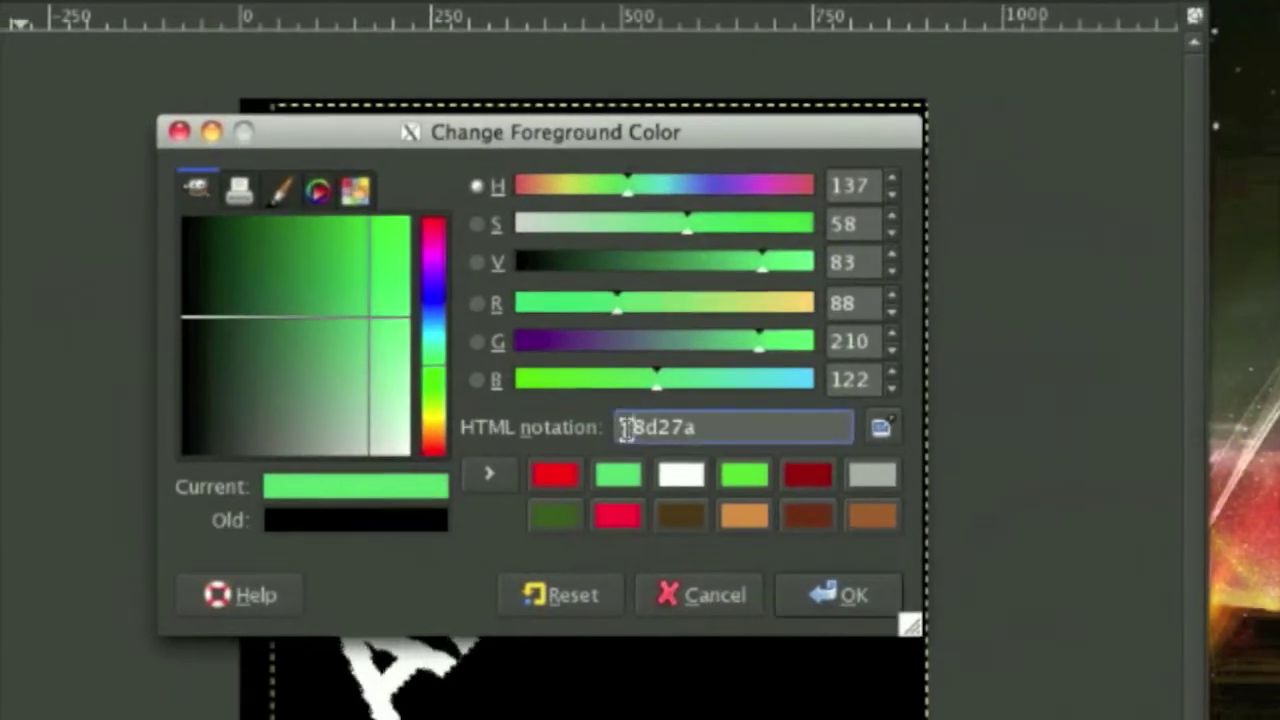
{"action": "left_click", "coordinate": [630, 431]}
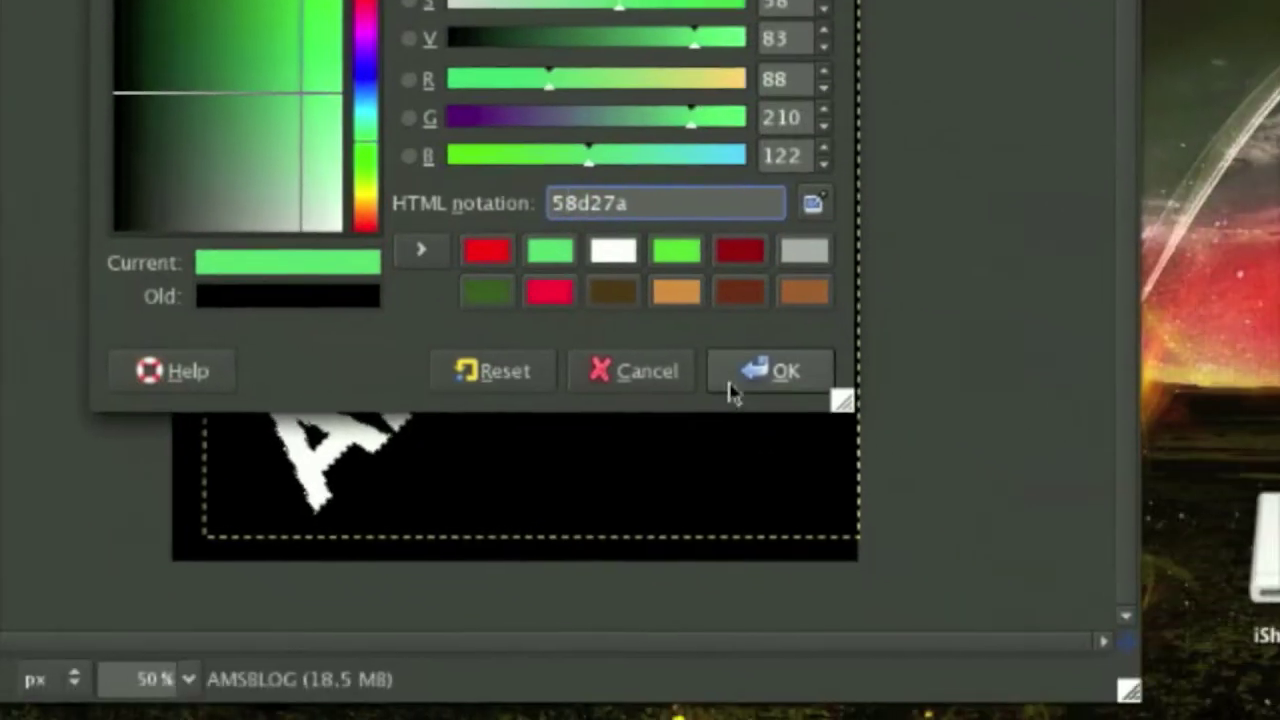
{"action": "left_click", "coordinate": [858, 435]}
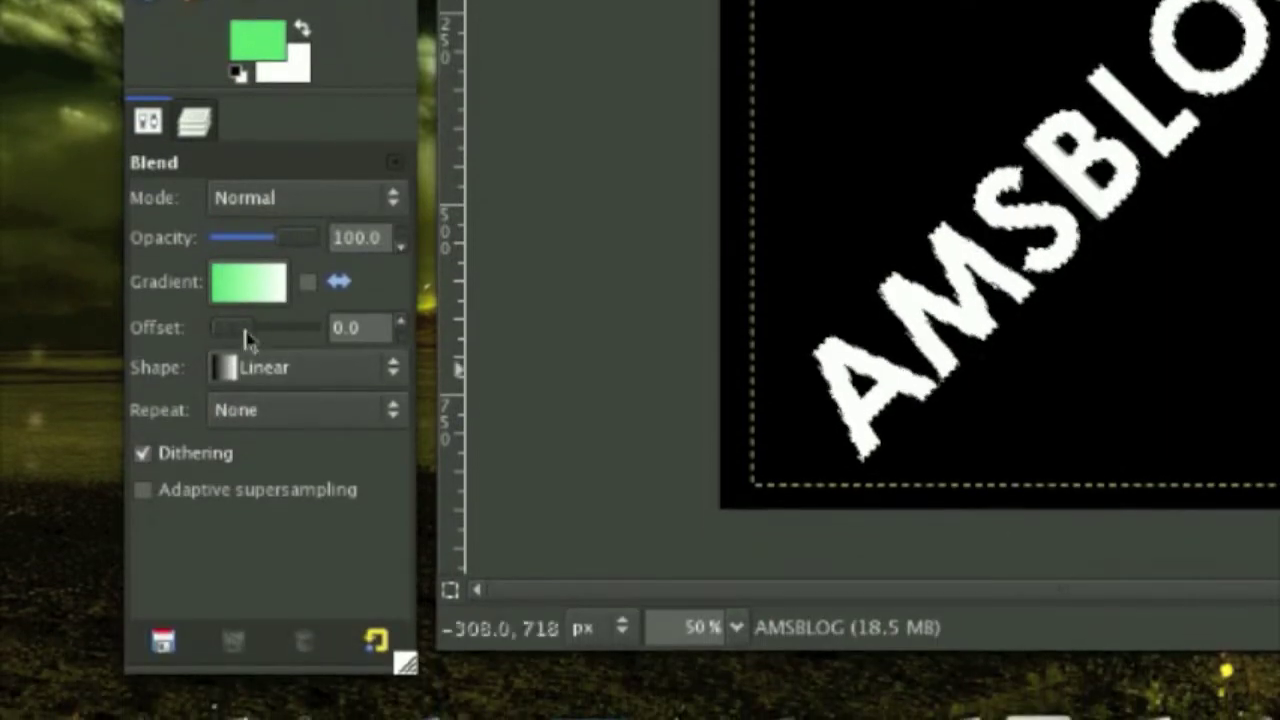
{"action": "left_click", "coordinate": [227, 333]}
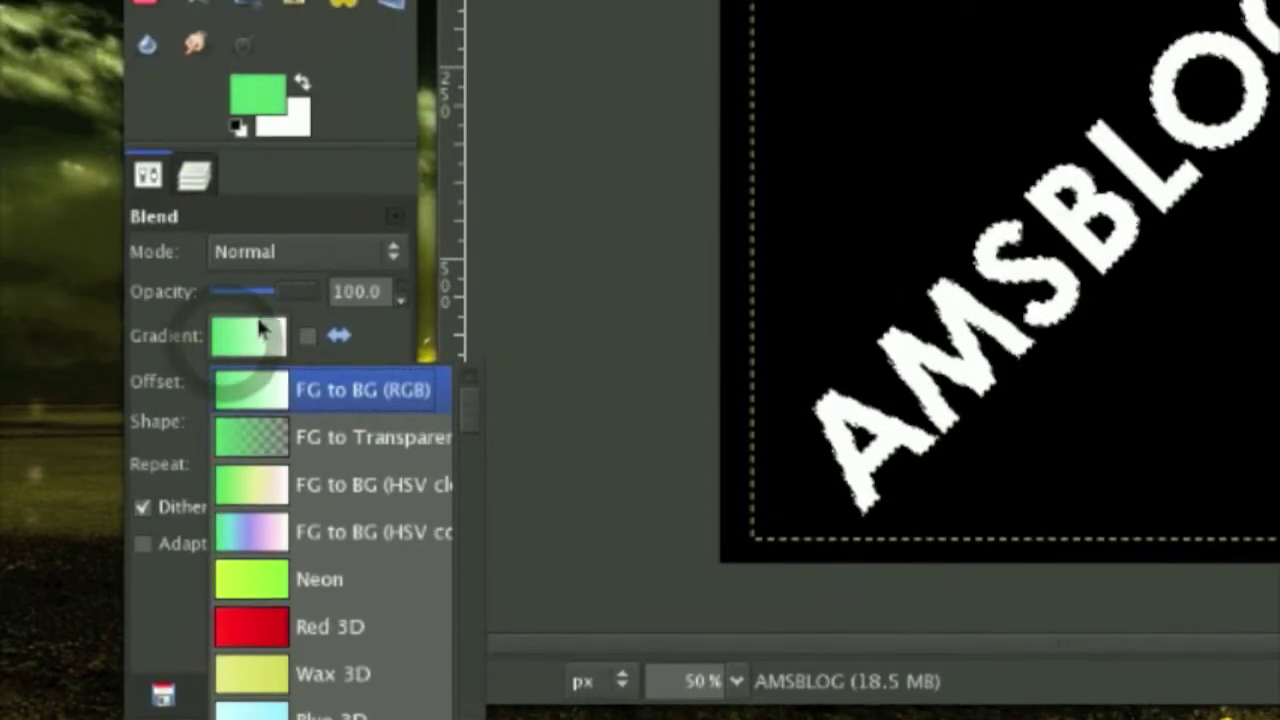
{"action": "left_click", "coordinate": [255, 342]}
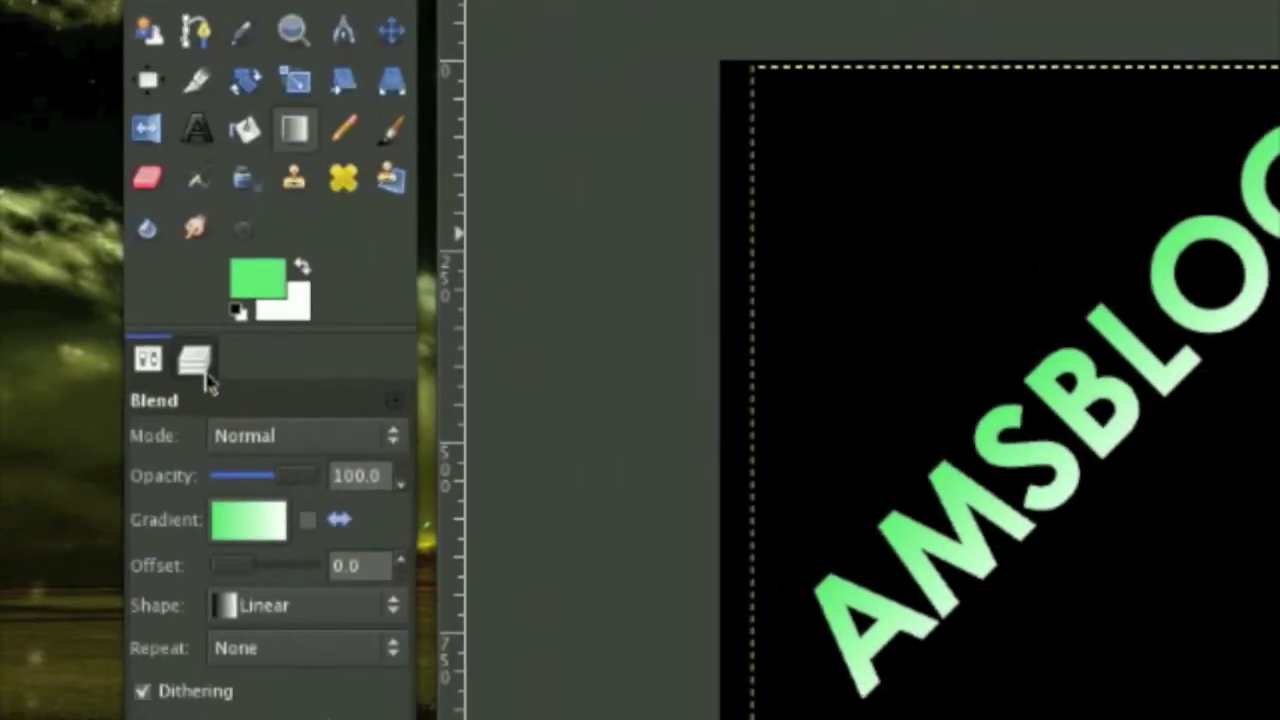
- Reselect the lettering from the AMSBLOG layer's alpha and fill it with black on a new transparent layer
{"action": "left_click", "coordinate": [196, 352]}
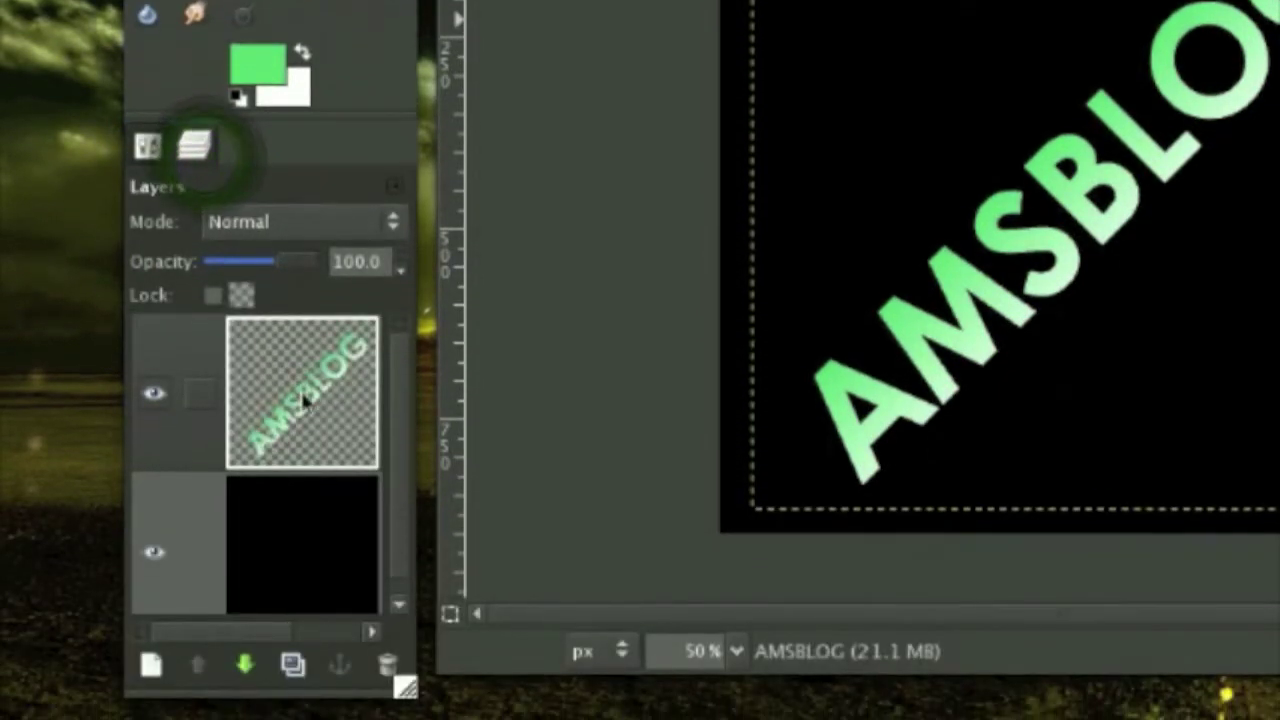
{"action": "right_click", "coordinate": [303, 378]}
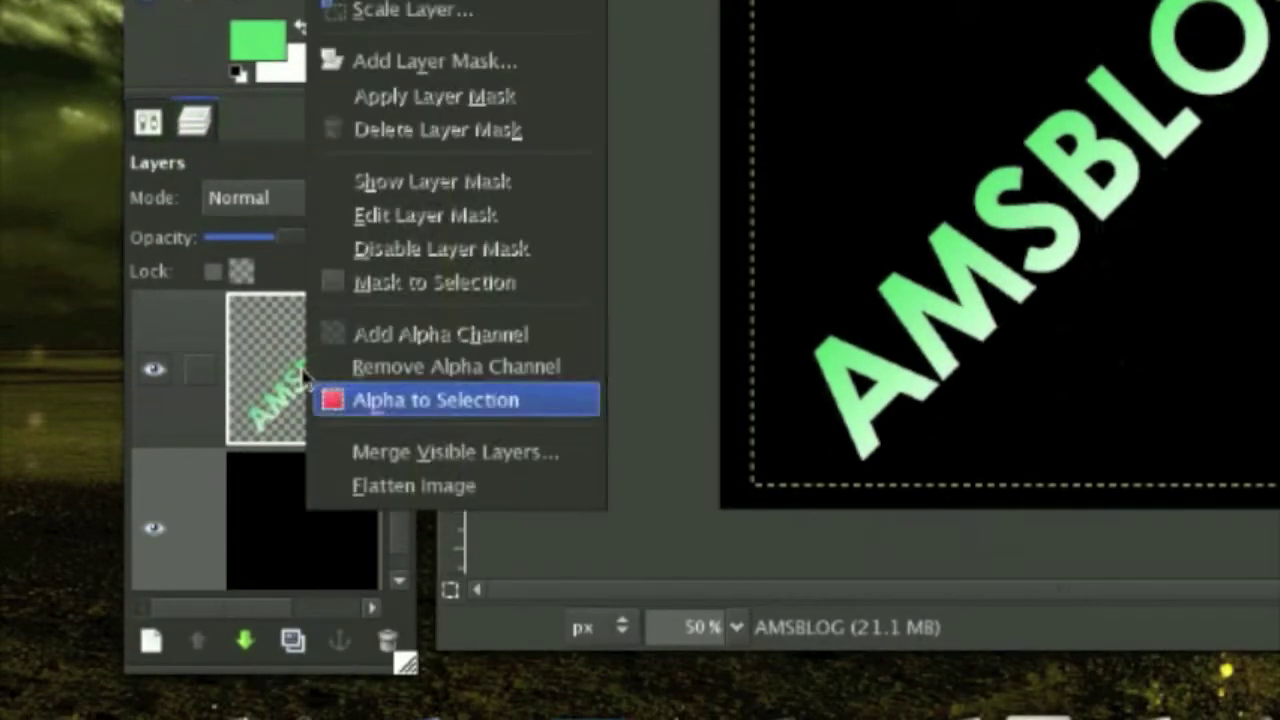
{"action": "left_click", "coordinate": [366, 410]}
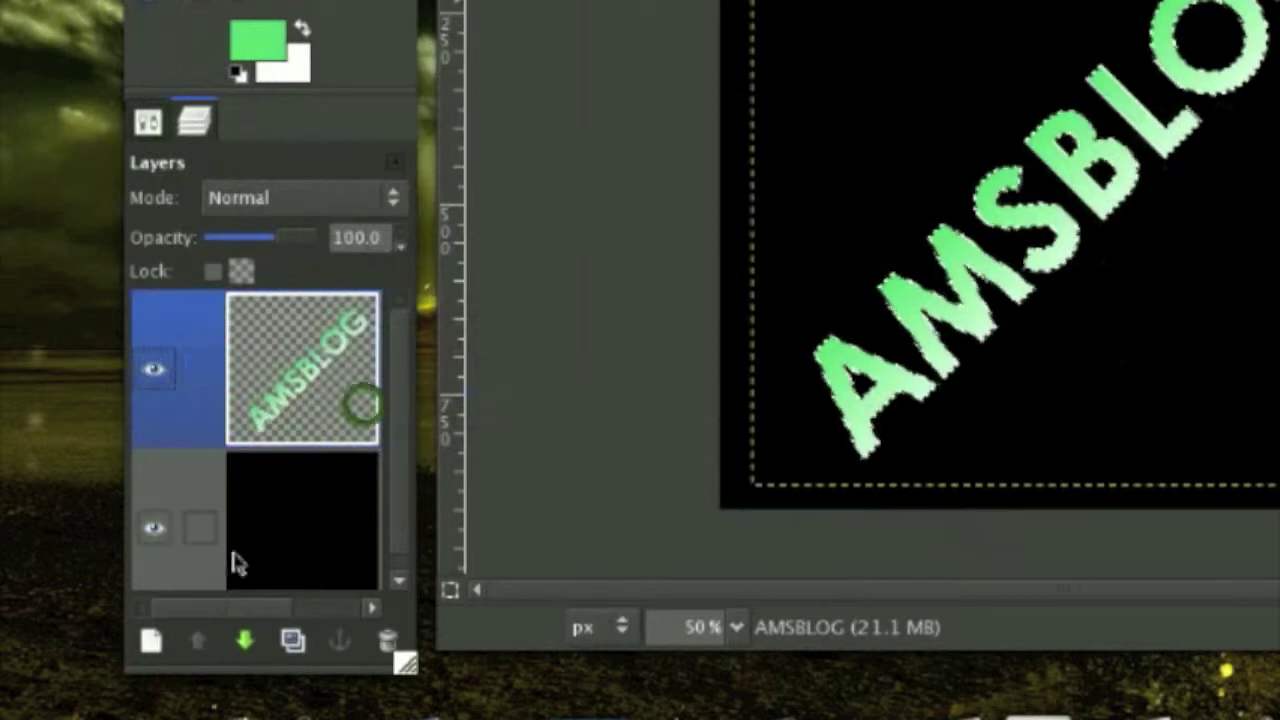
{"action": "left_click", "coordinate": [501, 241]}
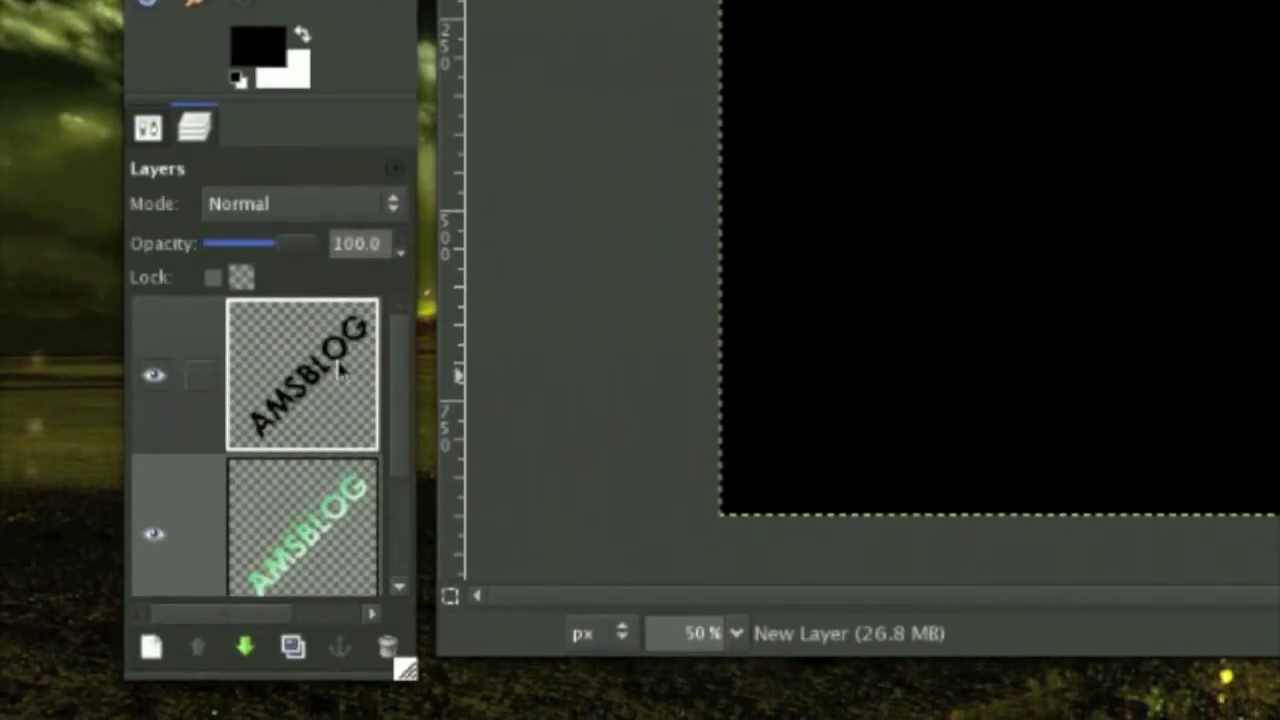
- Load the black lettering layer's alpha as a selection and shrink it by 4 pixels
{"action": "right_click", "coordinate": [340, 370]}
{"action": "left_click", "coordinate": [430, 403]}
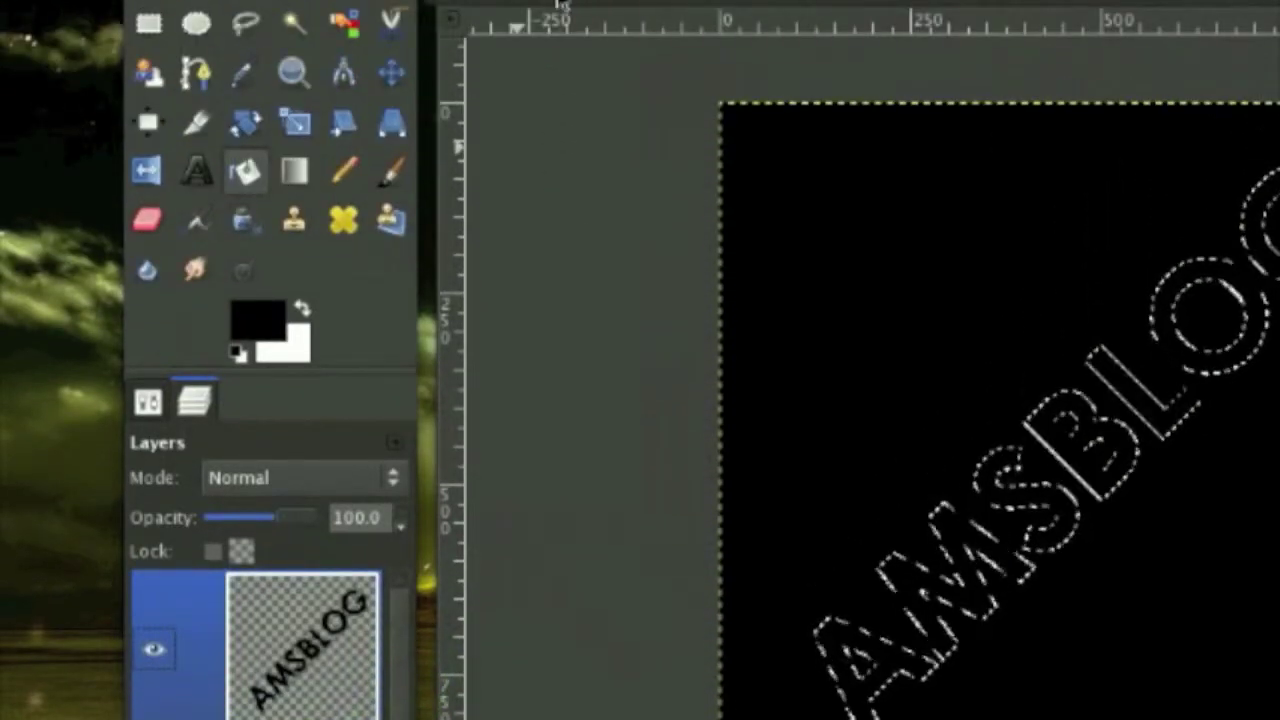
{"action": "left_click", "coordinate": [601, 2]}
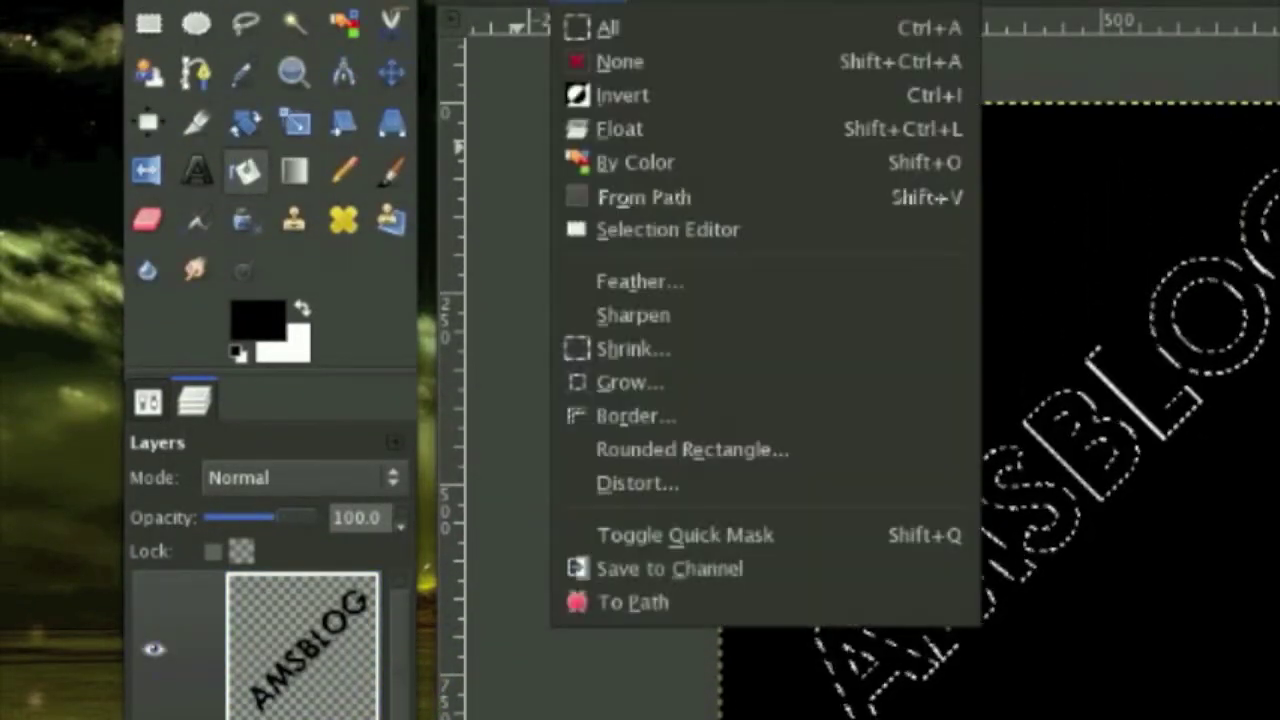
{"action": "left_click", "coordinate": [660, 350]}
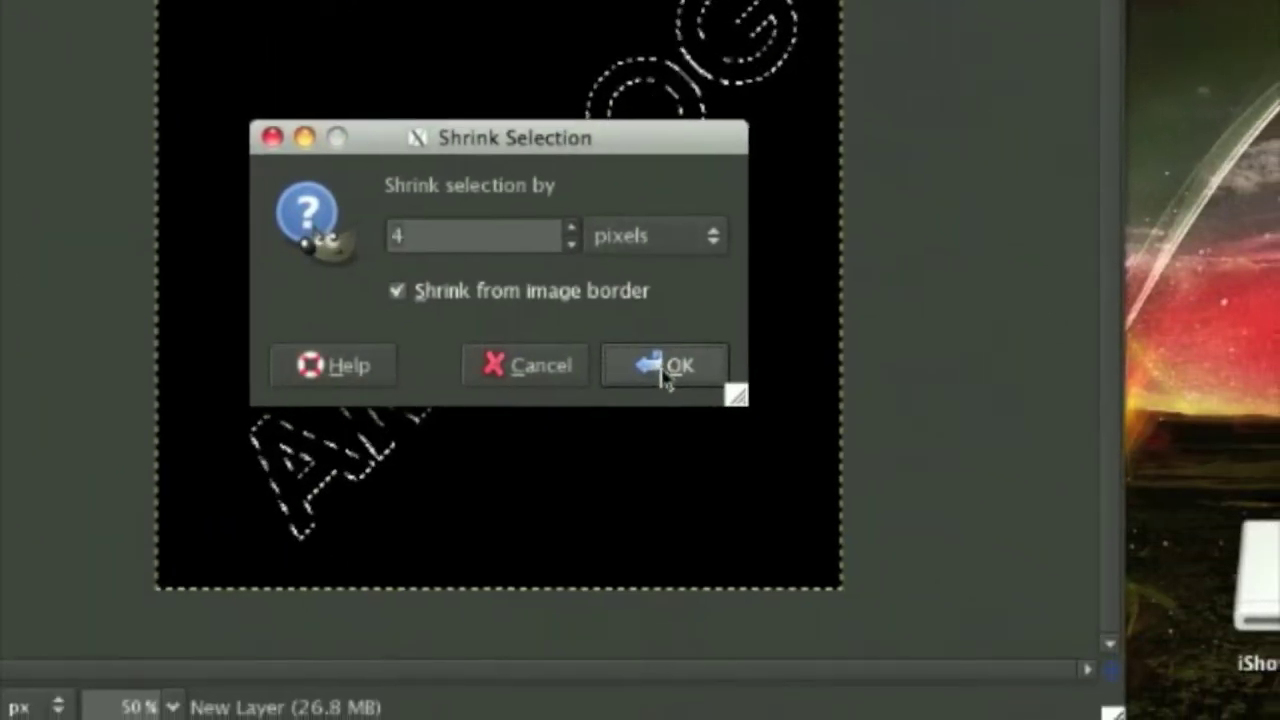
{"action": "left_click", "coordinate": [782, 432]}
- Clear the shrunken selection from the black lettering layer and remove the selection
{"action": "right_click", "coordinate": [779, 429]}
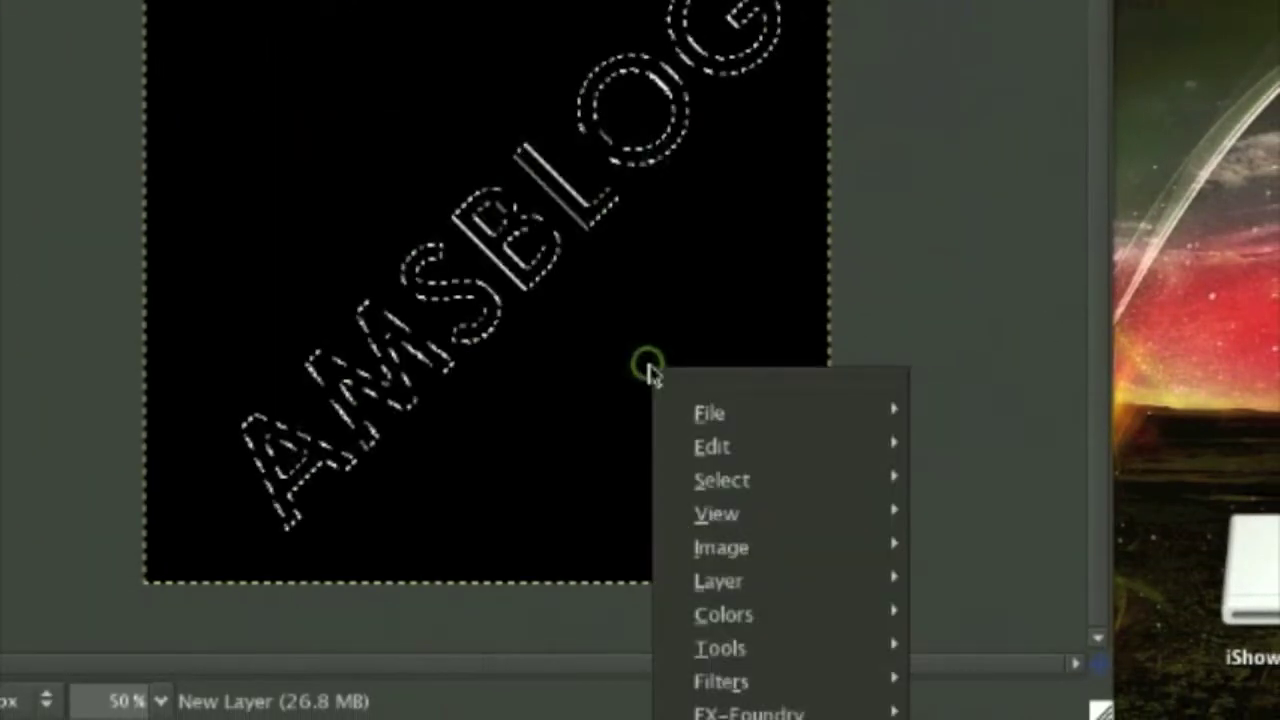
{"action": "left_click", "coordinate": [545, 305]}
{"action": "right_click", "coordinate": [396, 357]}
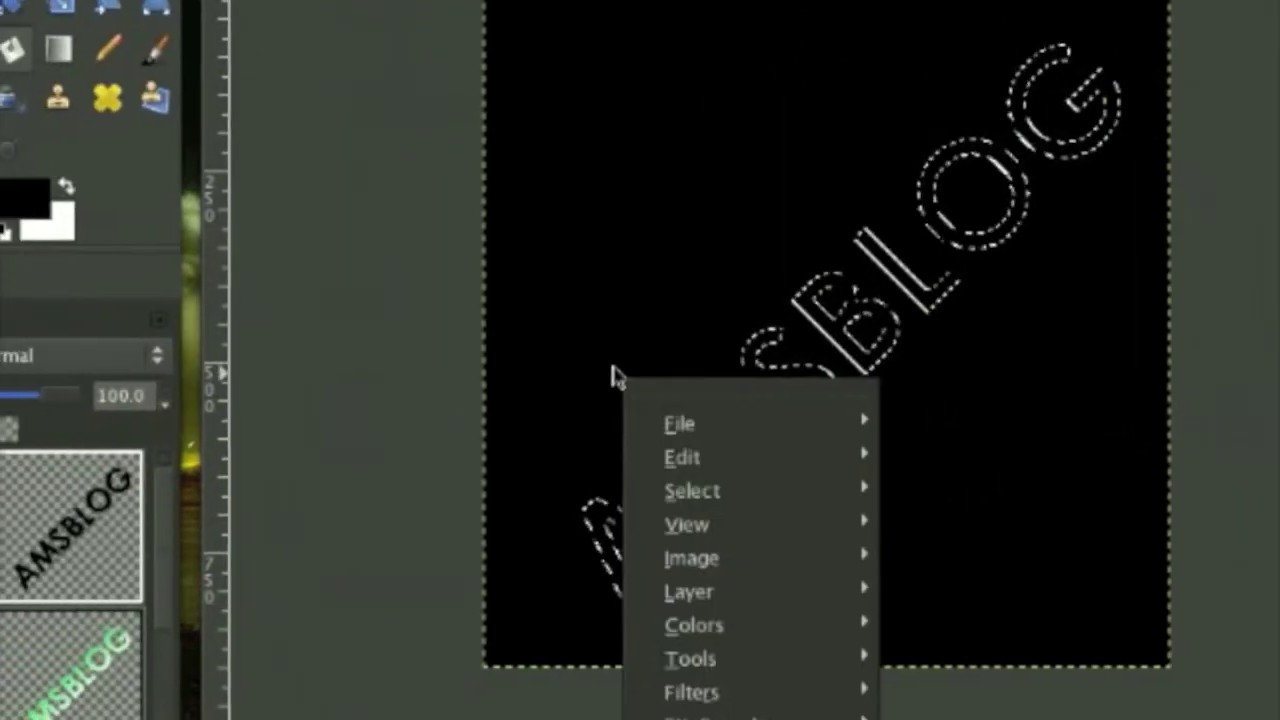
{"action": "mouse_move", "coordinate": [694, 428]}
{"action": "left_click", "coordinate": [1006, 374]}
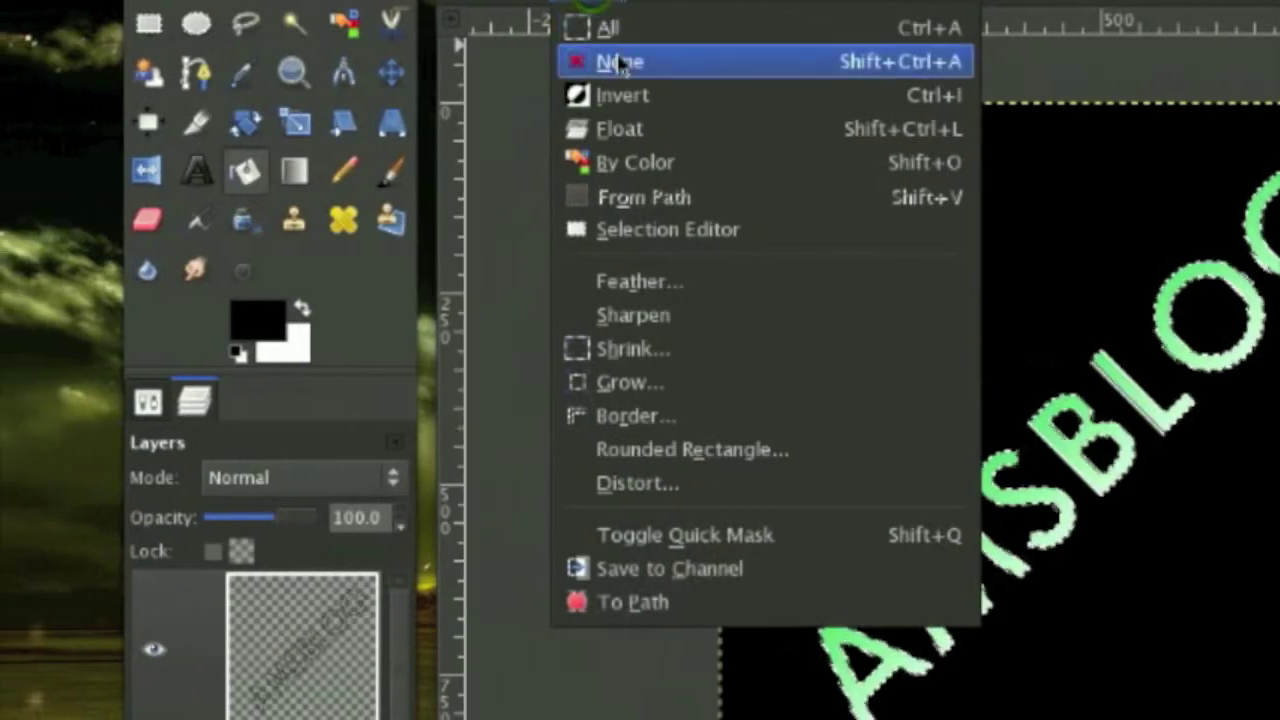
{"action": "left_click", "coordinate": [614, 60]}
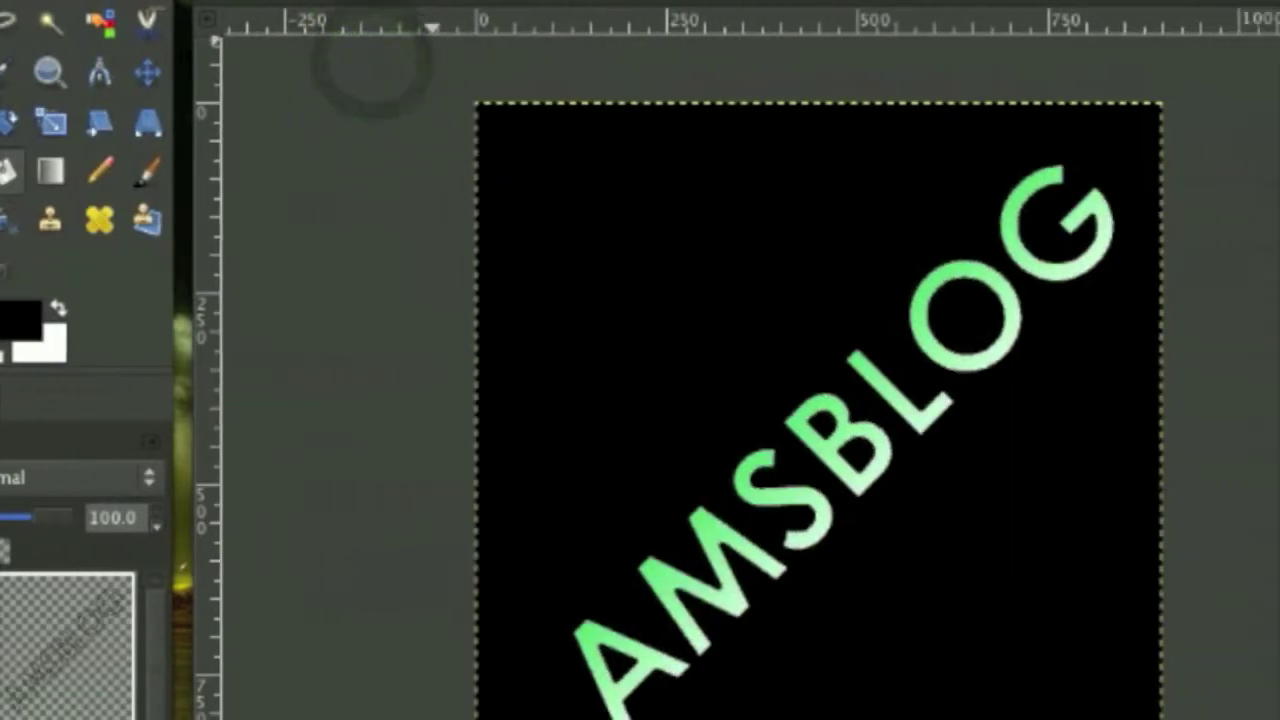
- Apply a Gaussian Blur with a 9.0 px horizontal and vertical radius (RLE) to the black outline layer, and repeat it once
{"action": "left_click", "coordinate": [1030, 2]}
{"action": "mouse_move", "coordinate": [772, 180]}
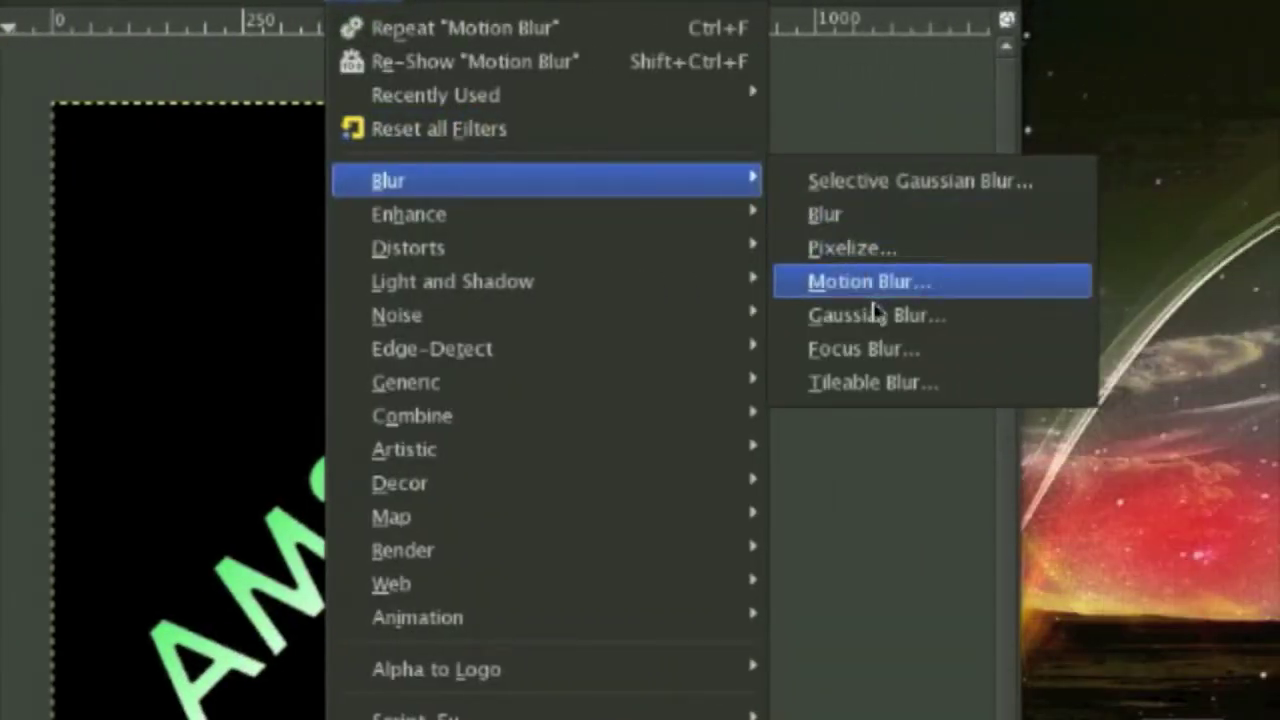
{"action": "left_click", "coordinate": [875, 314]}
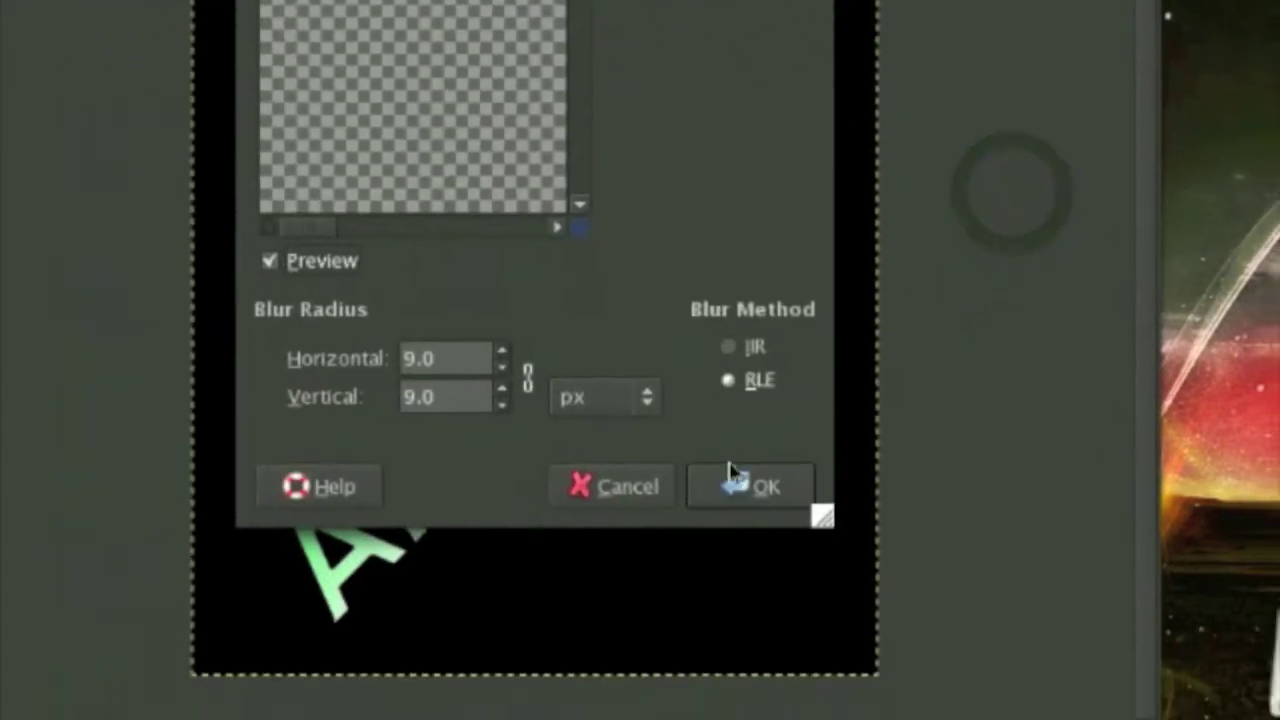
{"action": "left_click", "coordinate": [731, 470]}
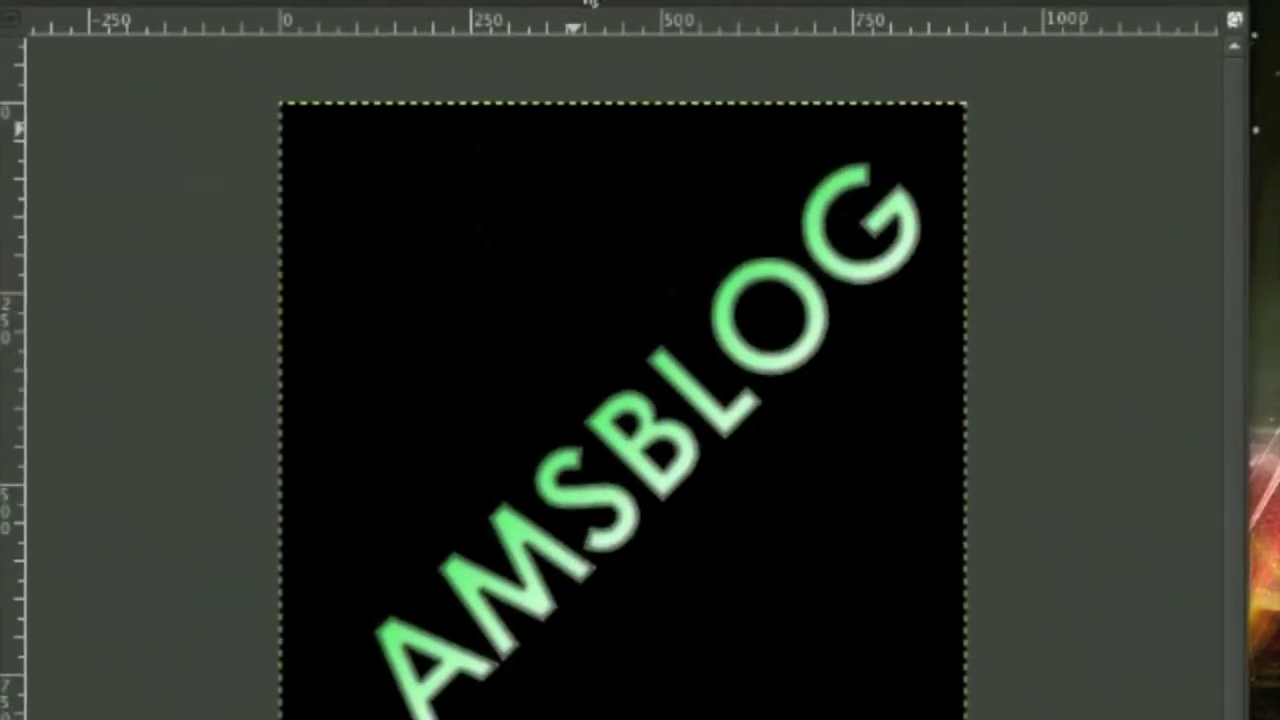
{"action": "left_click", "coordinate": [586, 3]}
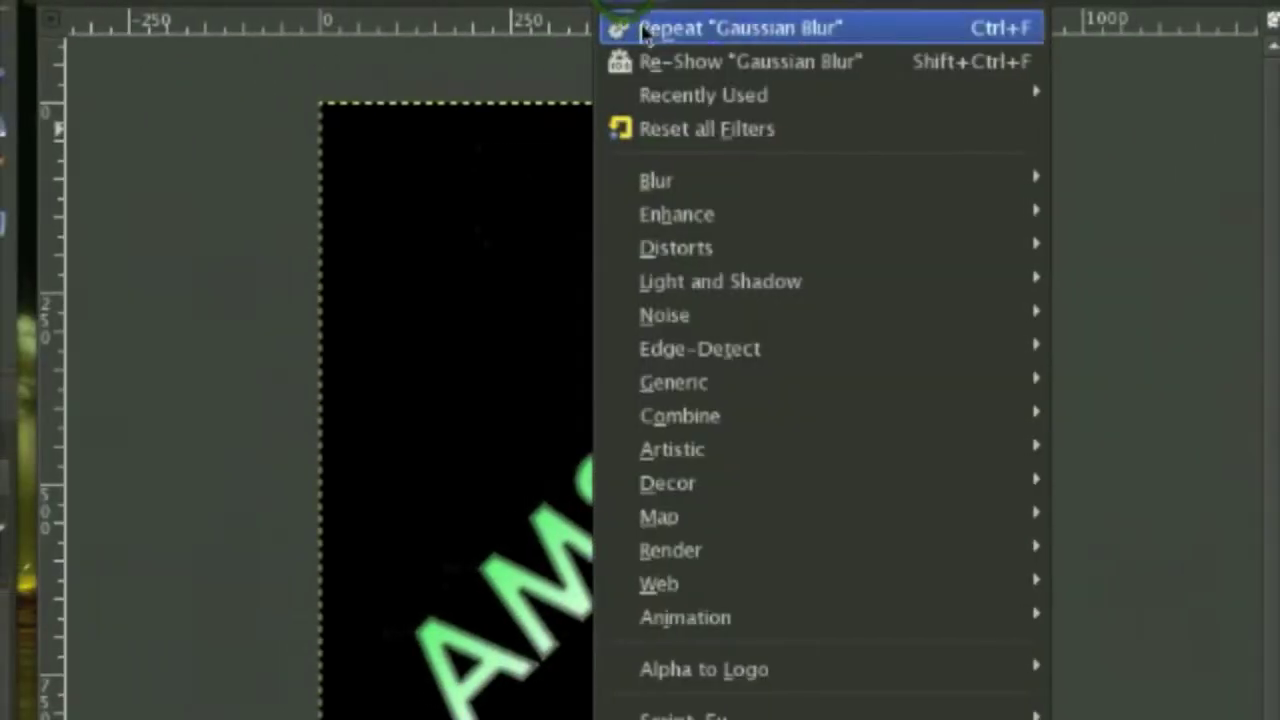
{"action": "left_click", "coordinate": [643, 32]}
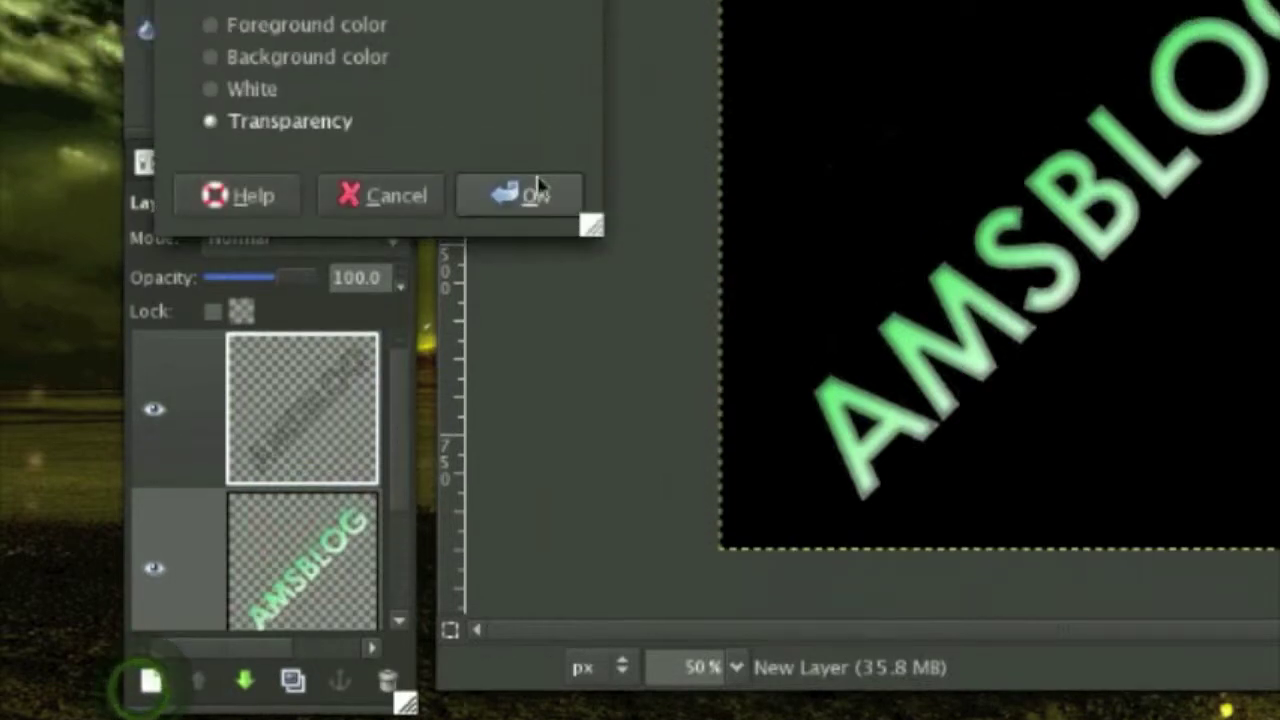
- Add a new transparent layer on top and select the letters from the green AMSBLOG layer's alpha
{"action": "left_click", "coordinate": [525, 157]}
{"action": "scroll", "coordinate": [408, 452], "scroll_direction": "down", "scroll_amount": 3}
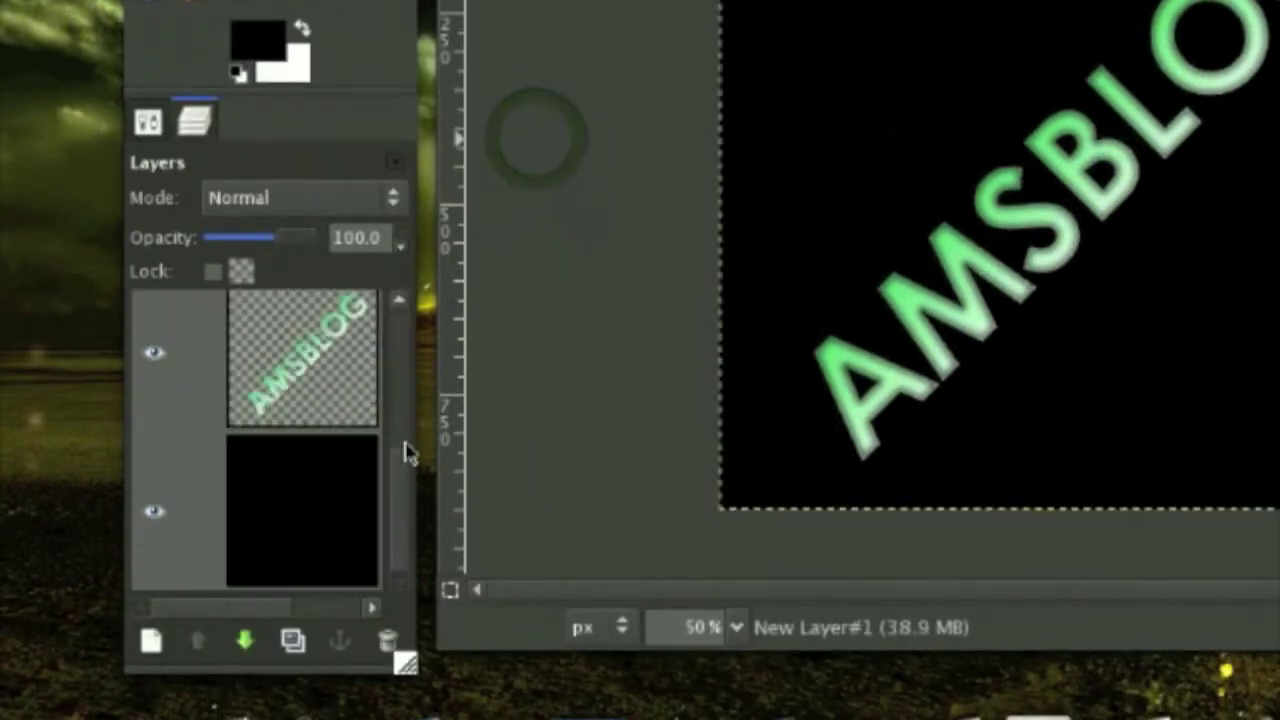
{"action": "left_click", "coordinate": [321, 383]}
{"action": "right_click", "coordinate": [358, 405]}
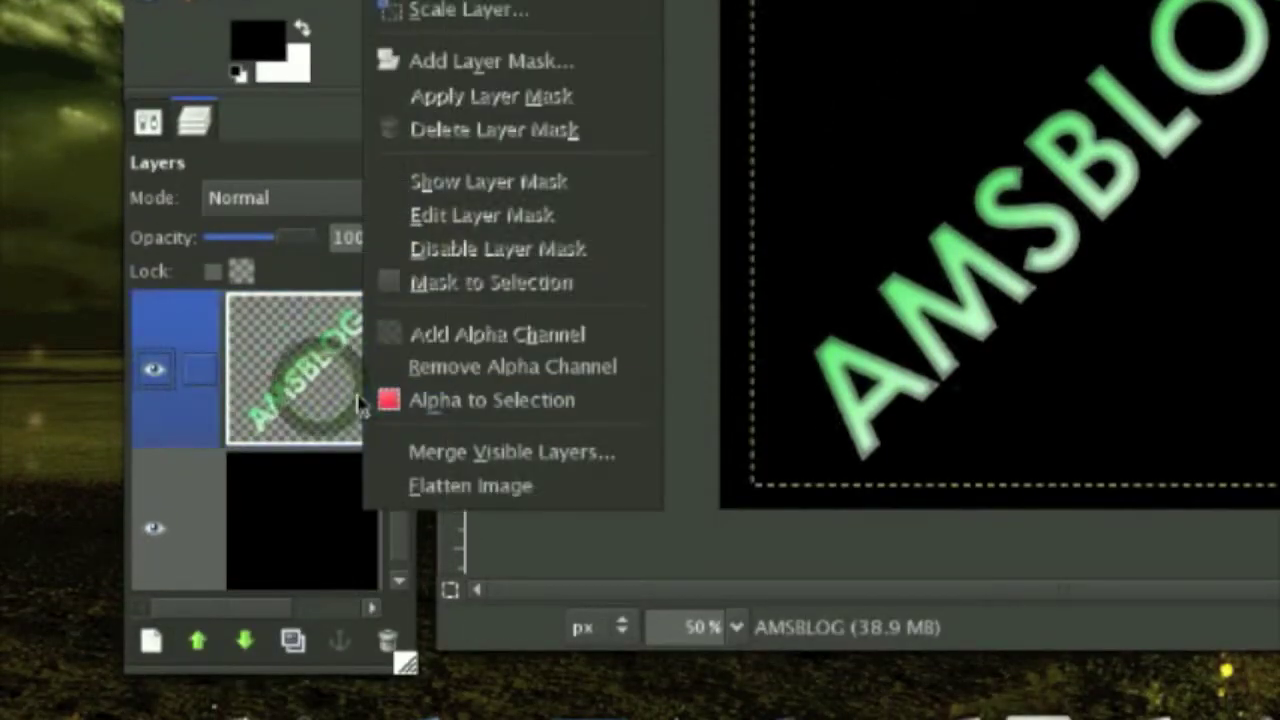
{"action": "left_click", "coordinate": [461, 402]}
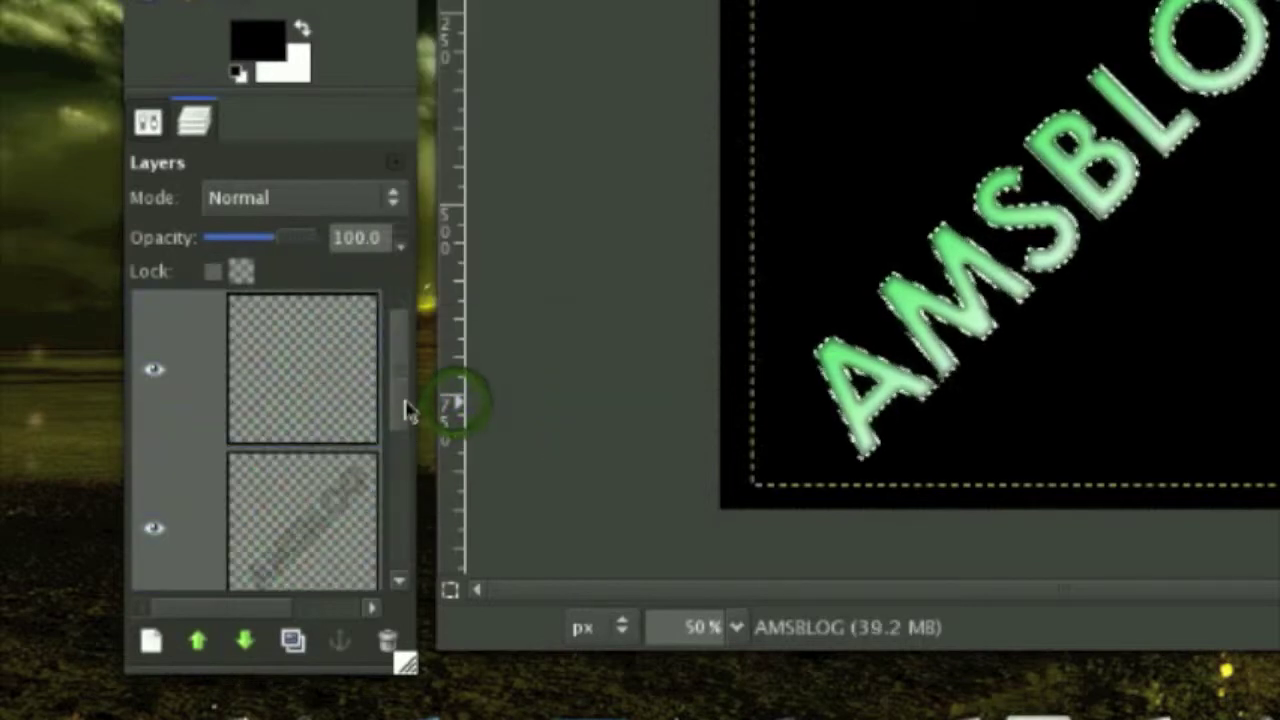
- Stroke the letter selection in white on the new empty top layer and remove the selection
{"action": "left_click", "coordinate": [301, 367]}
{"action": "left_click", "coordinate": [302, 28]}
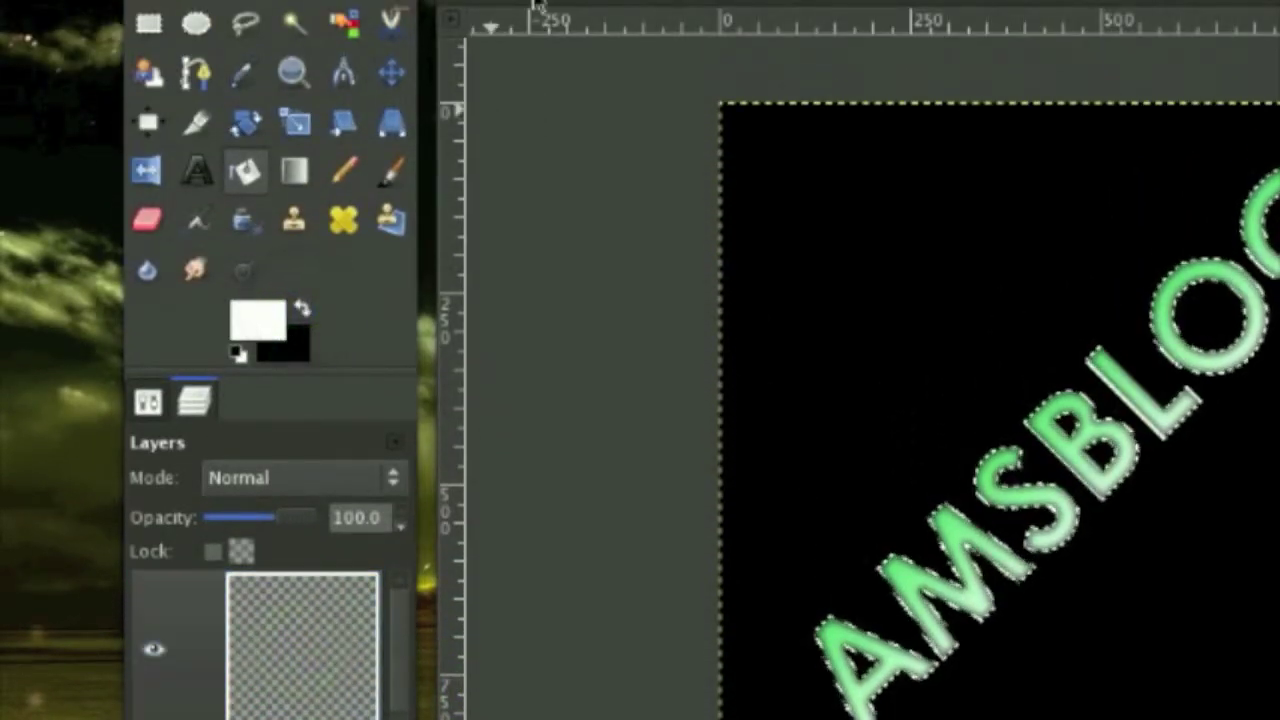
{"action": "left_click", "coordinate": [536, 5]}
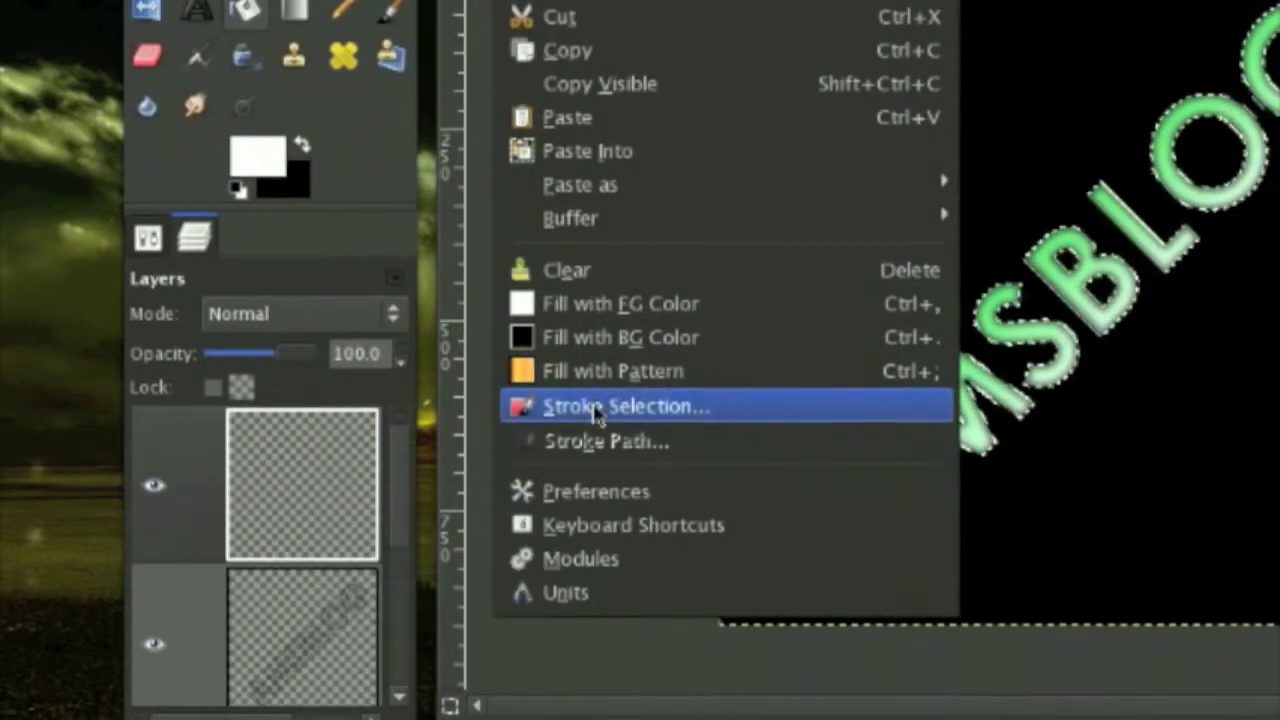
{"action": "left_click", "coordinate": [600, 570]}
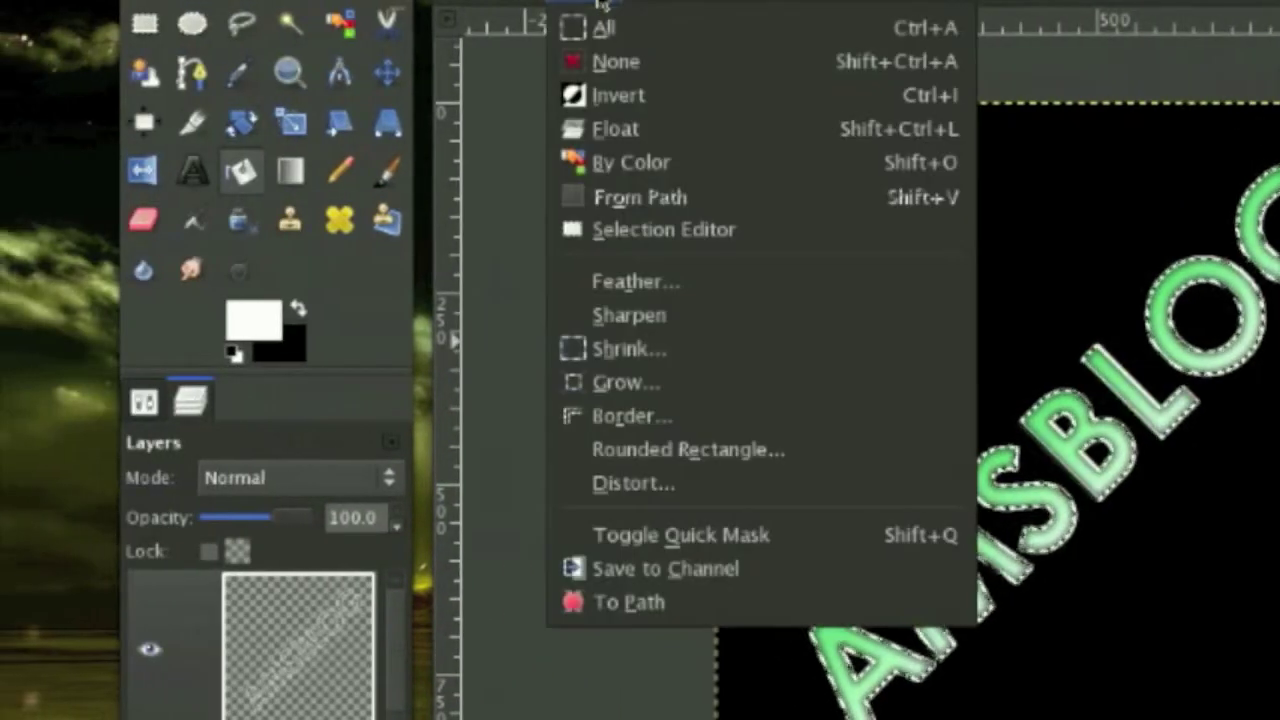
{"action": "left_click", "coordinate": [553, 60]}
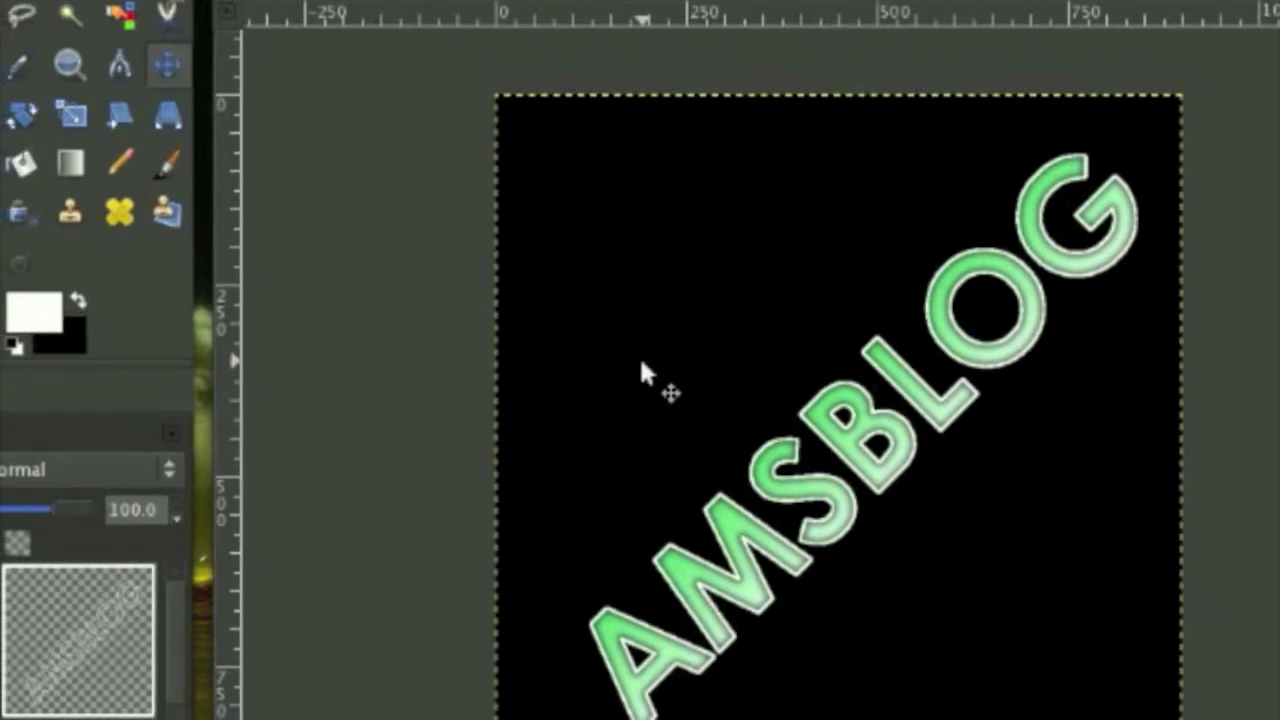
- Nudge the white outline layer about 8 pixels to the right, offsetting it from the green letters
{"action": "key", "text": "Right"}
{"action": "key", "text": "Right"}
{"action": "key", "text": "Right"}
{"action": "key", "text": "Right"}
{"action": "key", "text": "Right"}
{"action": "key", "text": "Right"}
{"action": "key", "text": "Right"}
{"action": "key", "text": "Right"}
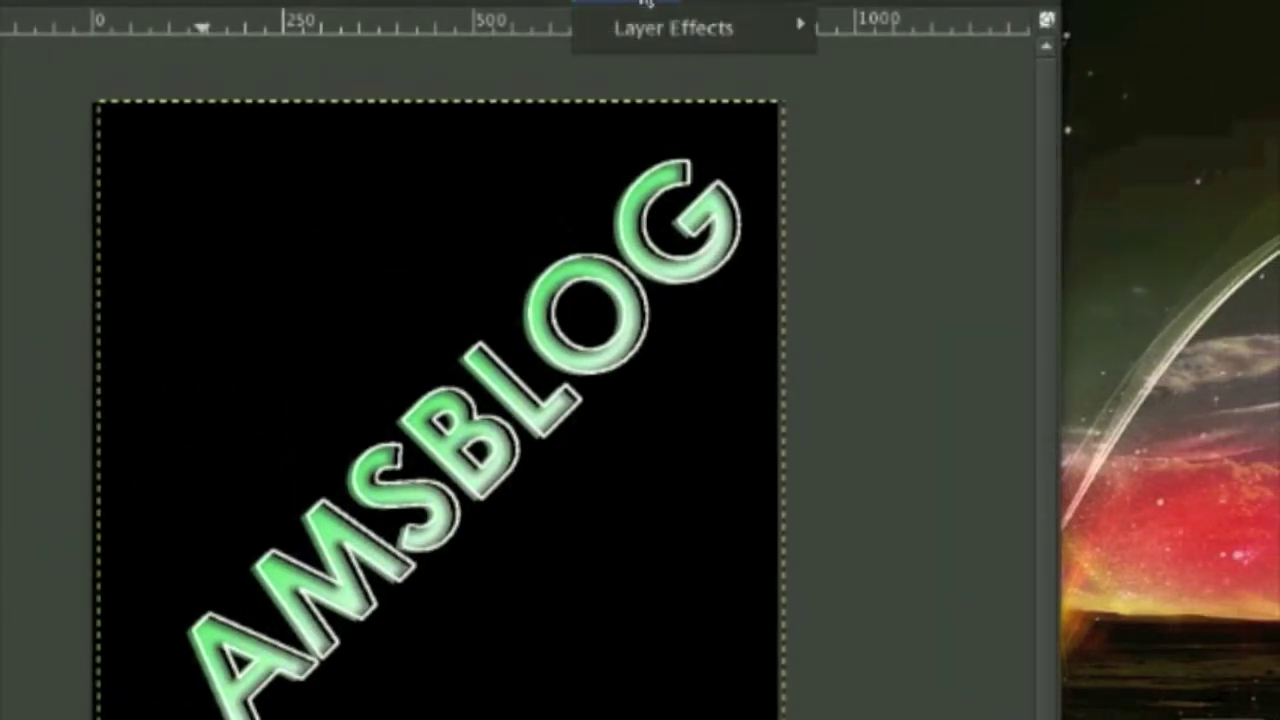
- Apply an Outer Glow to the white outline layer in red ef0000, with Screen blending, opacity 100, spread 15 and size 5
{"action": "mouse_move", "coordinate": [645, 18]}
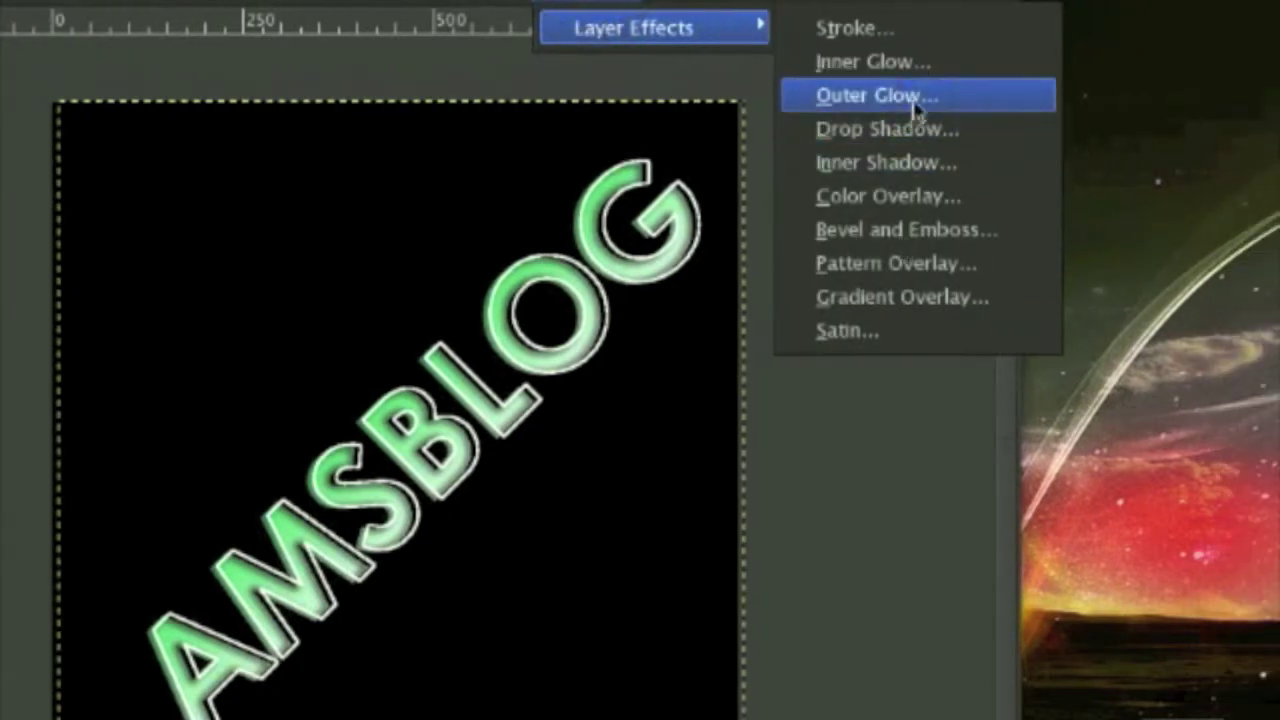
{"action": "left_click", "coordinate": [916, 100]}
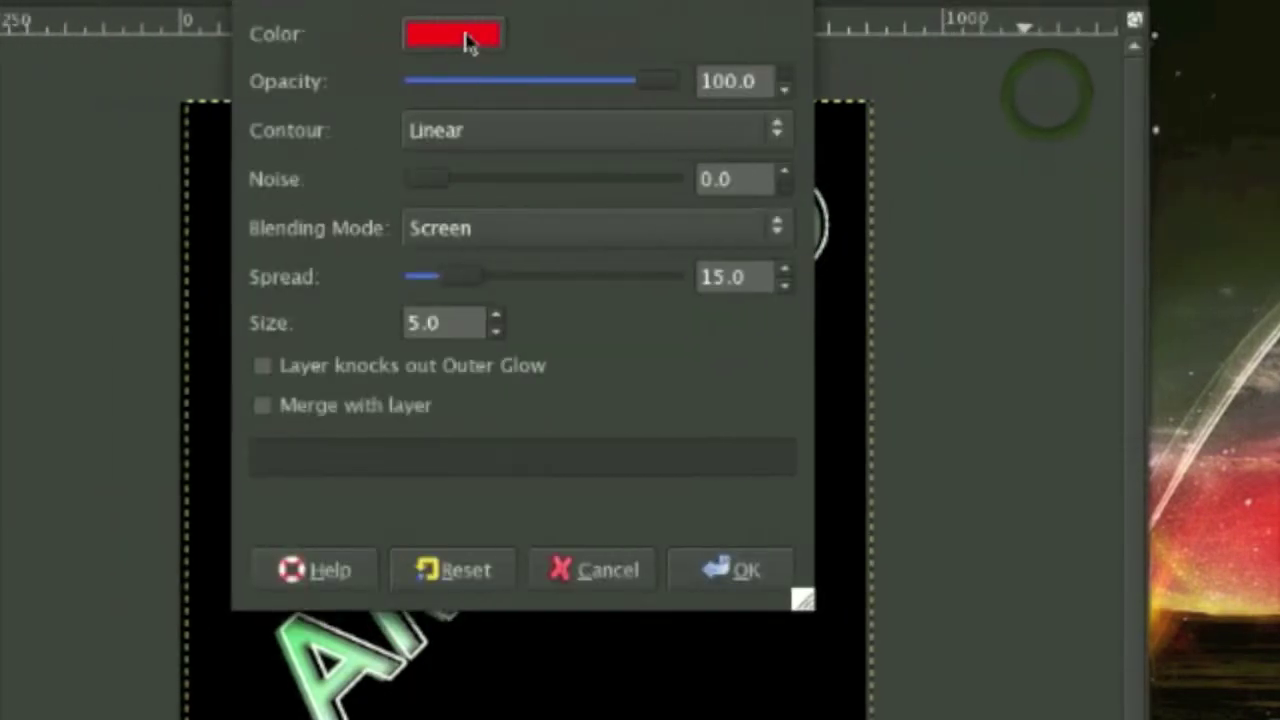
{"action": "left_click", "coordinate": [368, 40]}
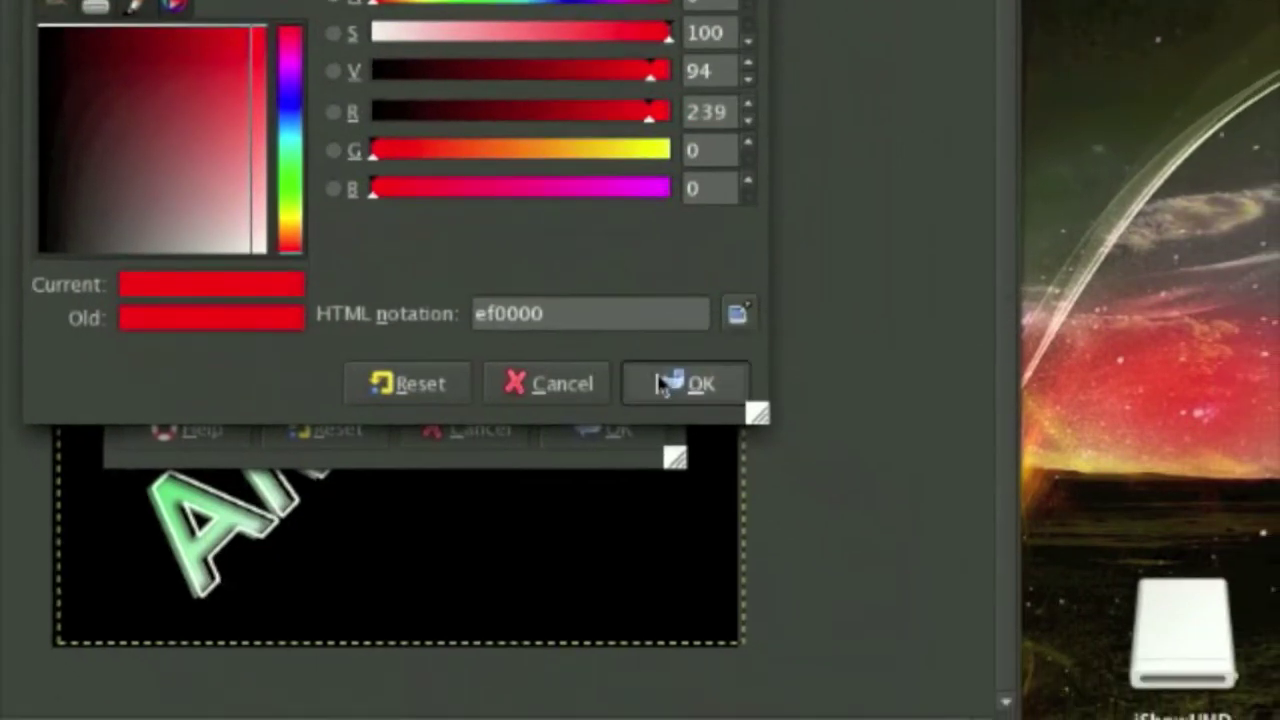
{"action": "left_click", "coordinate": [662, 386]}
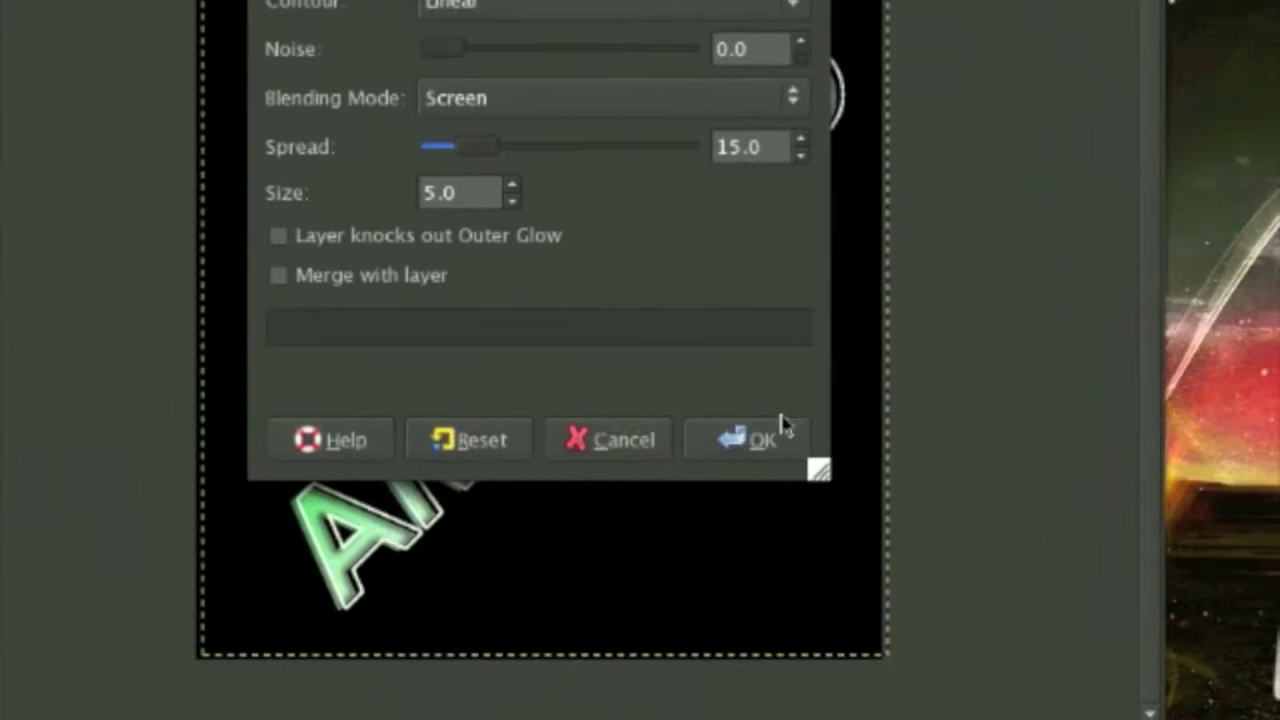
{"action": "left_click", "coordinate": [1125, 542]}
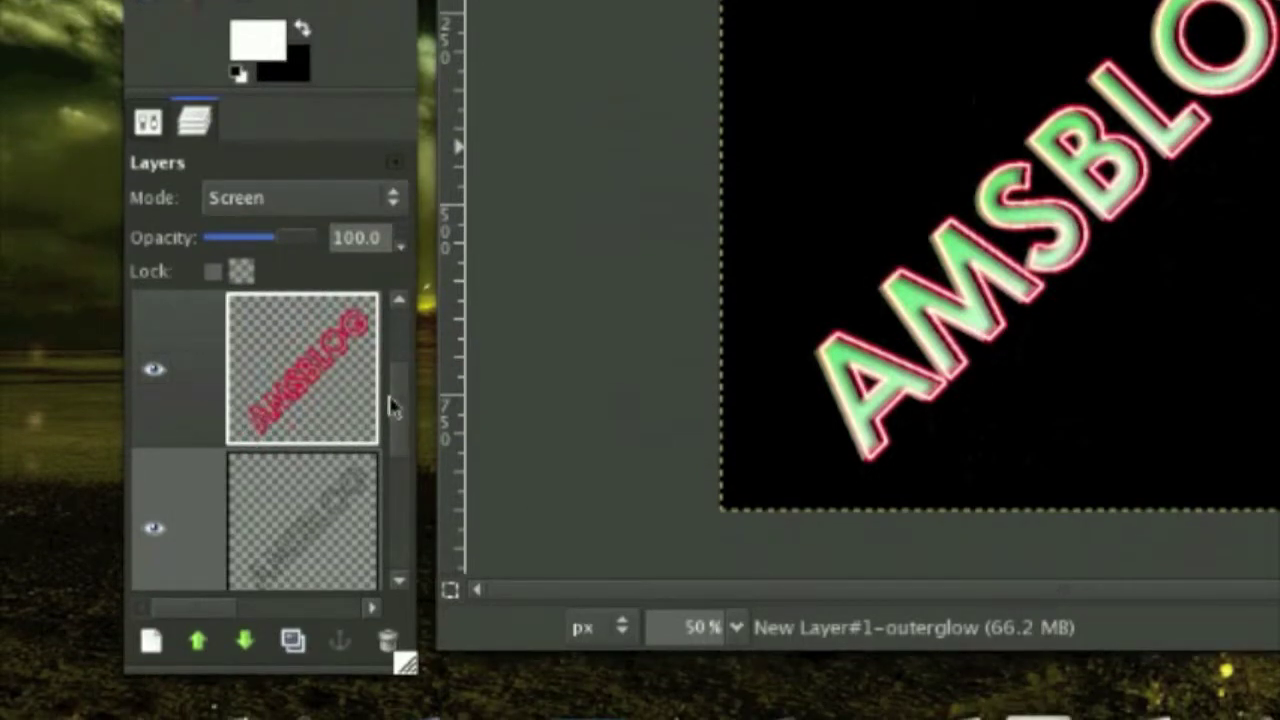
- Add a new transparent layer directly above the black background, beneath the green AMSBLOG letters
{"action": "left_click_drag", "start_coordinate": [398, 328], "coordinate": [399, 318]}
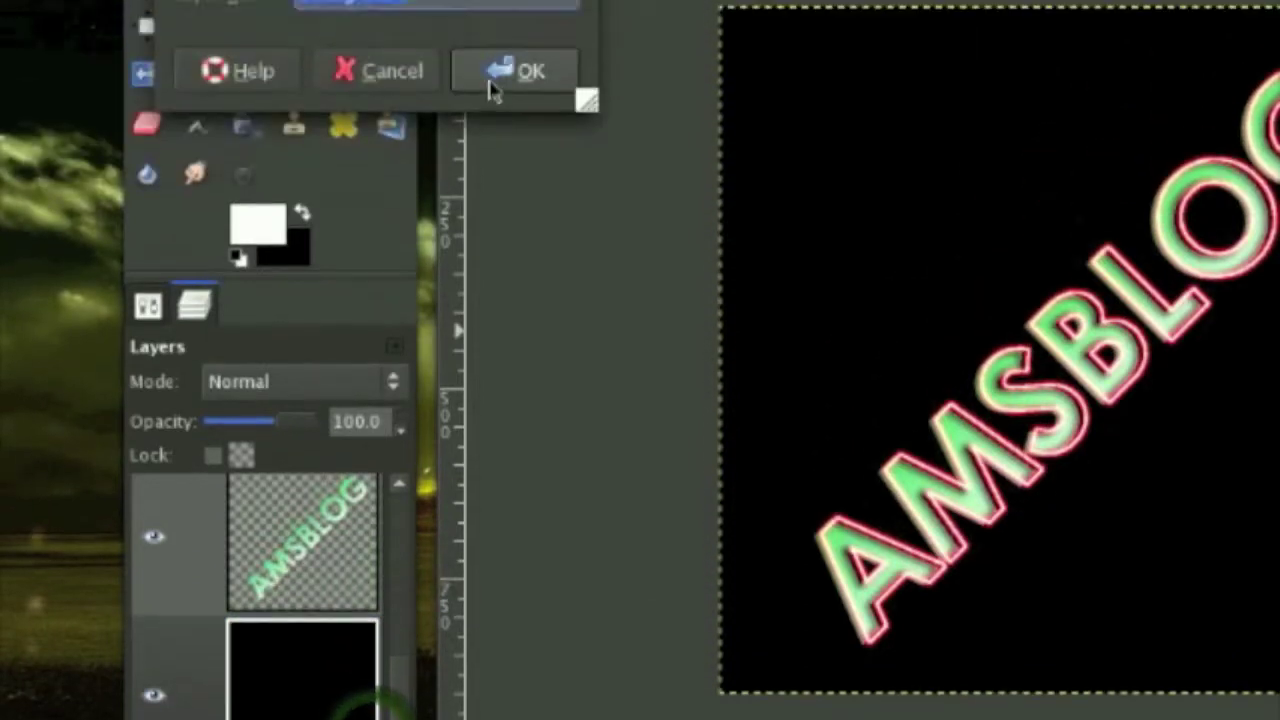
{"action": "left_click", "coordinate": [491, 89]}
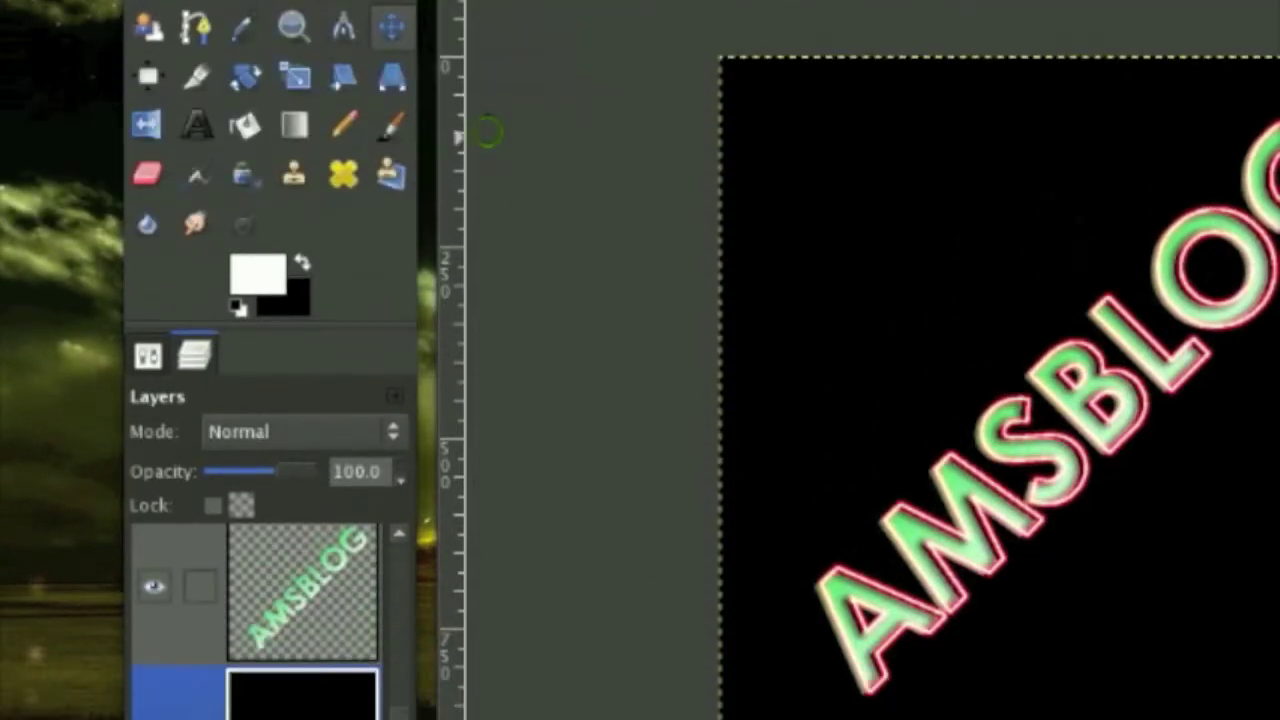
{"action": "left_click", "coordinate": [490, 152]}
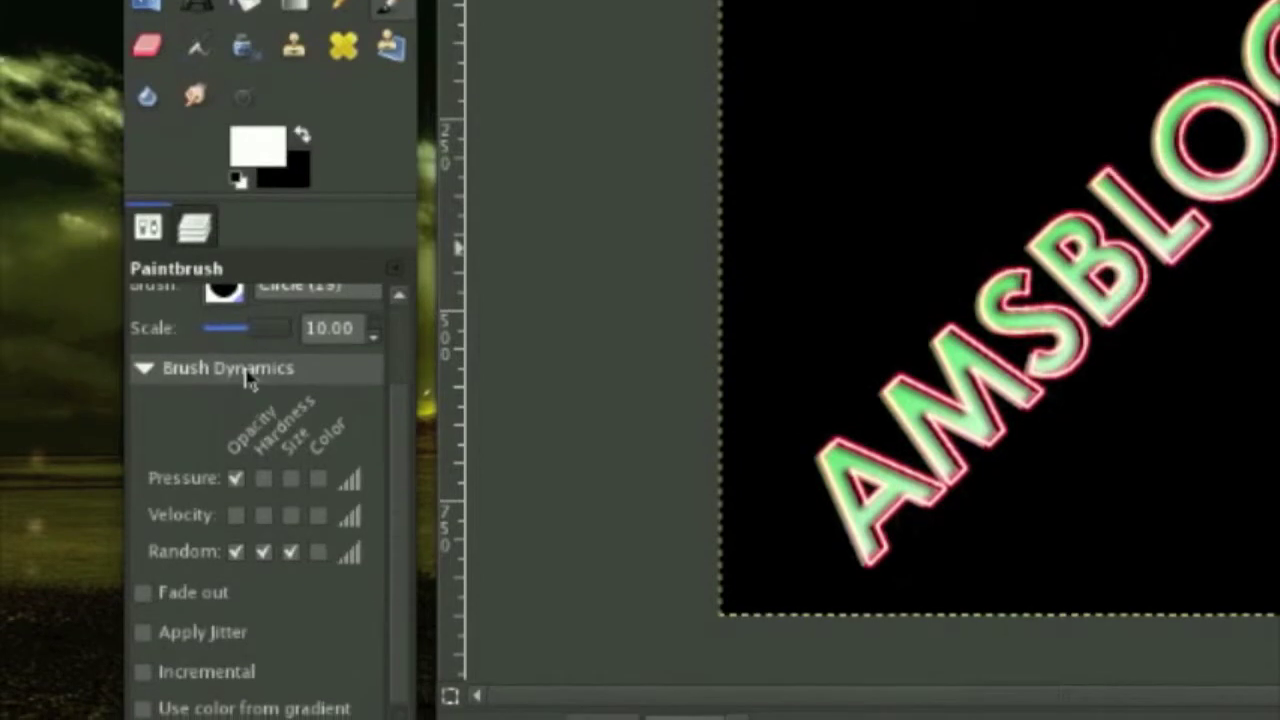
- Set the Paintbrush to the Circle Fuzzy (19) brush, keeping scale 10.00 and random opacity, hardness and size
{"action": "scroll", "coordinate": [230, 302], "scroll_direction": "up", "scroll_amount": 2}
{"action": "left_click", "coordinate": [225, 378]}
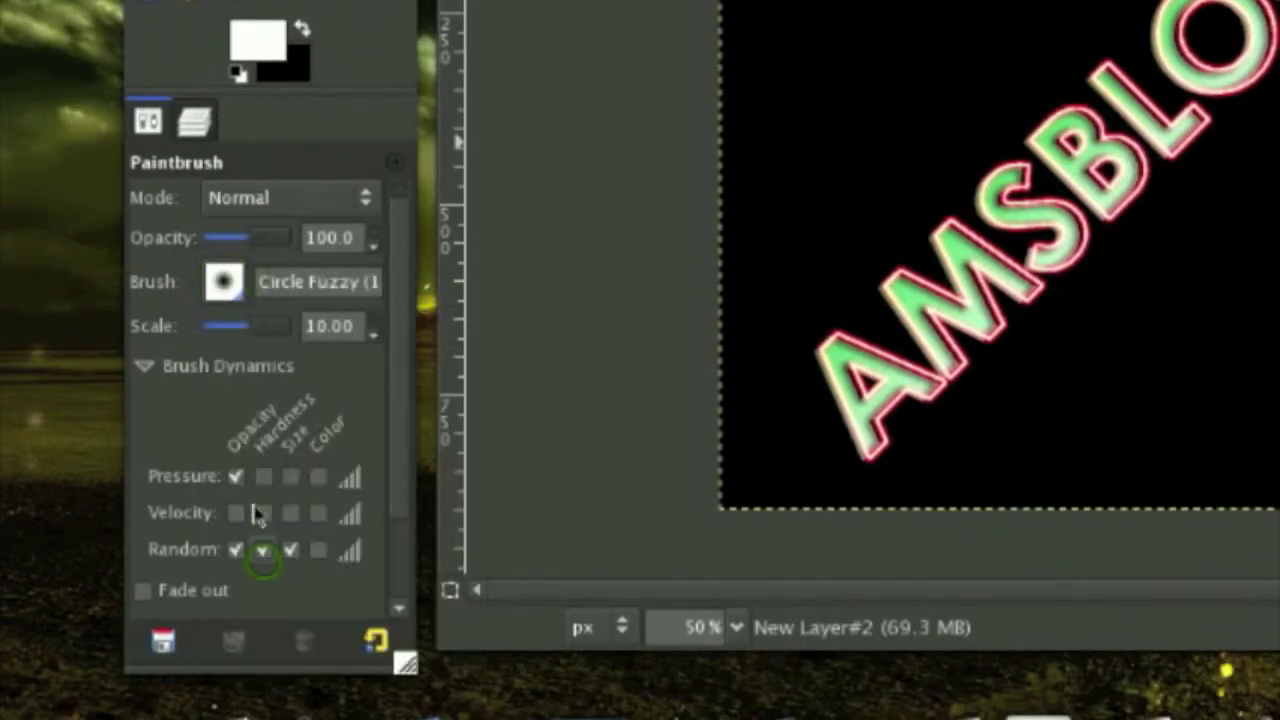
{"action": "left_click_drag", "start_coordinate": [302, 283], "coordinate": [403, 286]}
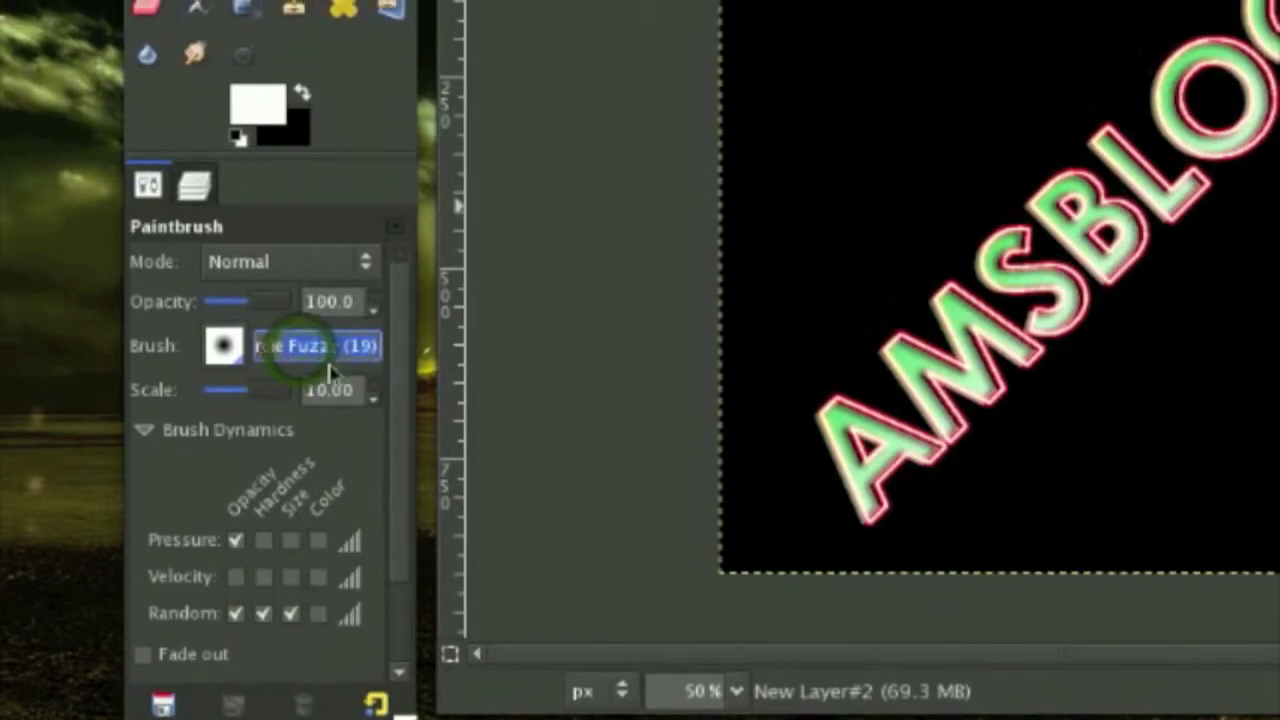
{"action": "left_click", "coordinate": [326, 282]}
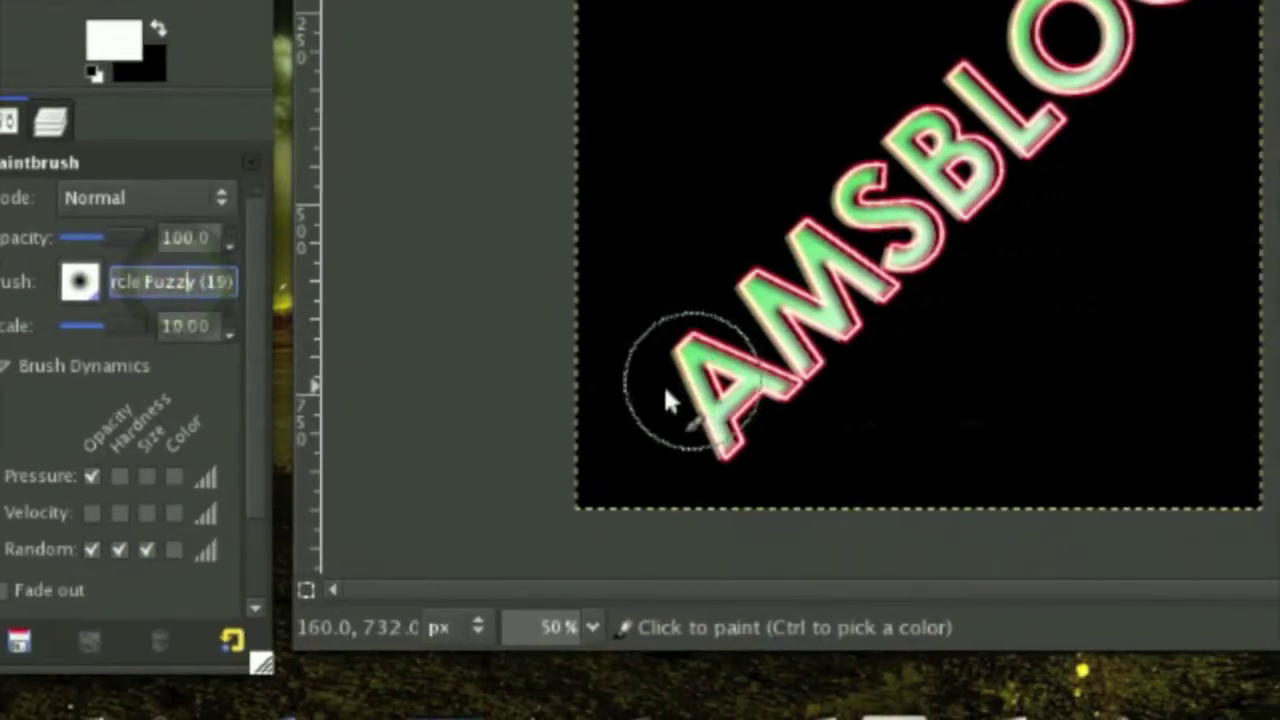
- Paint single soft white dots of random size and opacity around and behind the letters, along the whole diagonal from A to G
{"action": "left_click", "coordinate": [649, 386]}
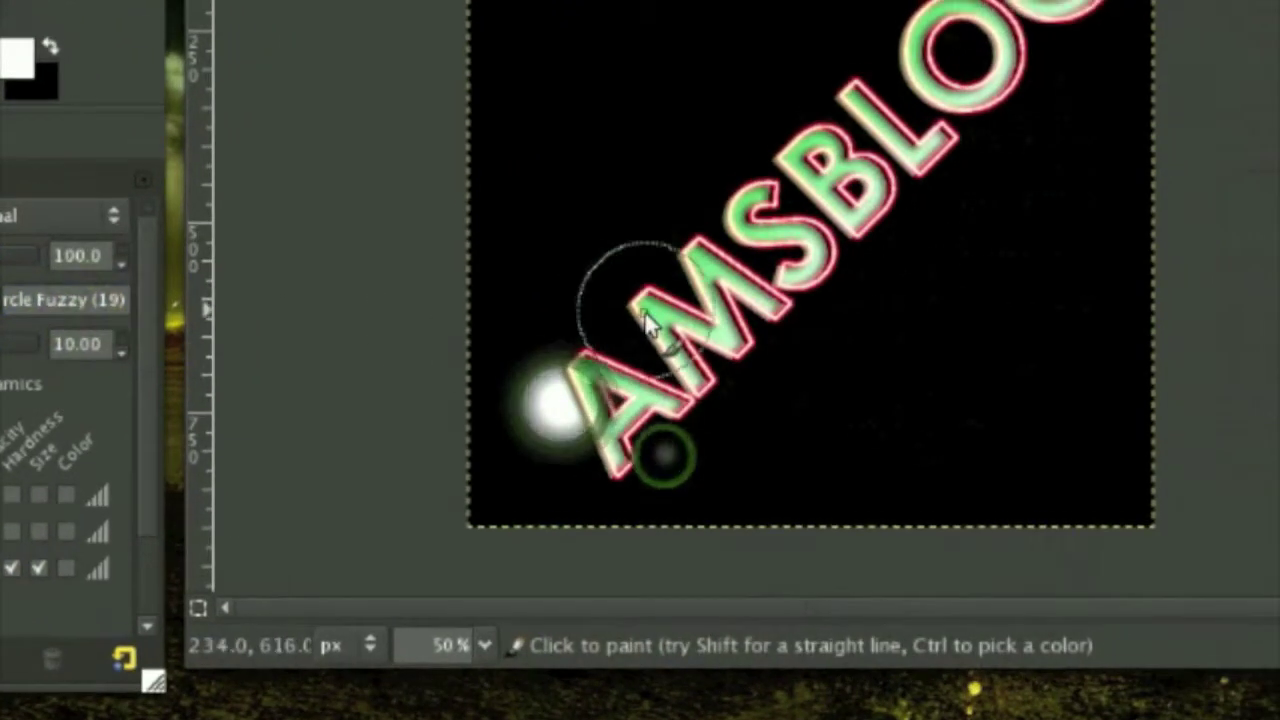
{"action": "left_click", "coordinate": [683, 370]}
{"action": "left_click", "coordinate": [543, 277]}
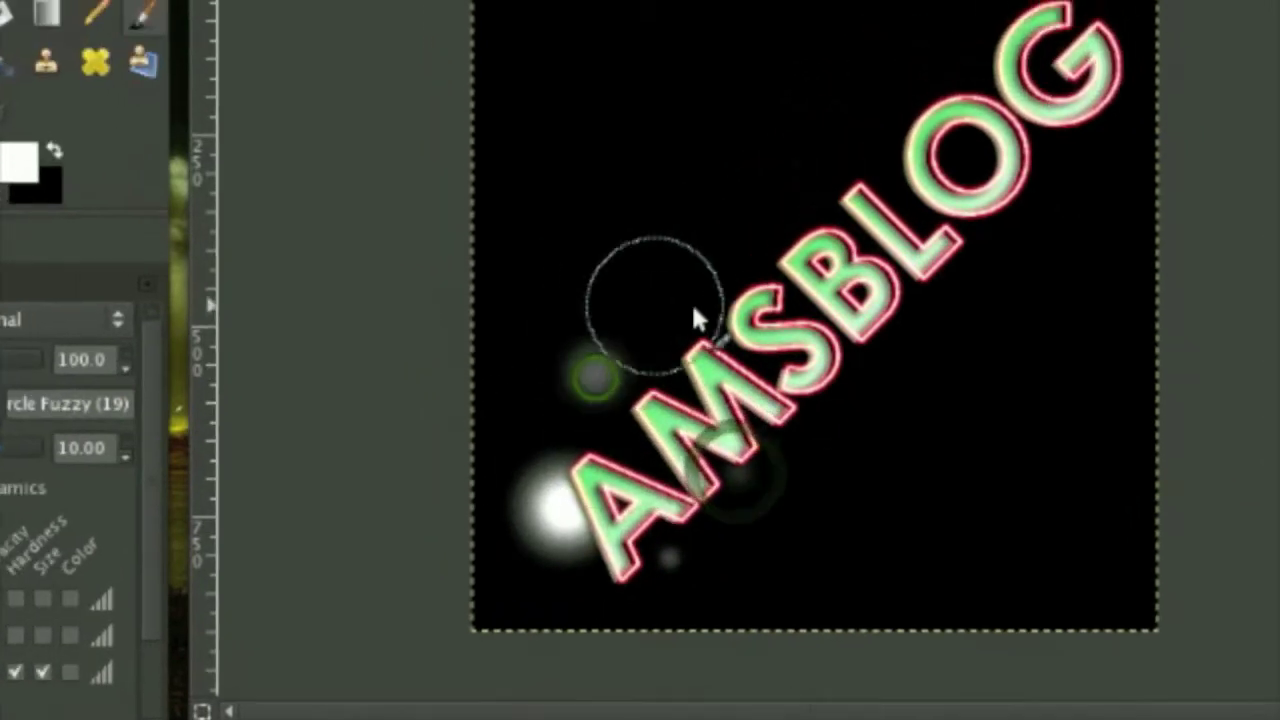
{"action": "left_click", "coordinate": [641, 210]}
{"action": "left_click", "coordinate": [852, 393]}
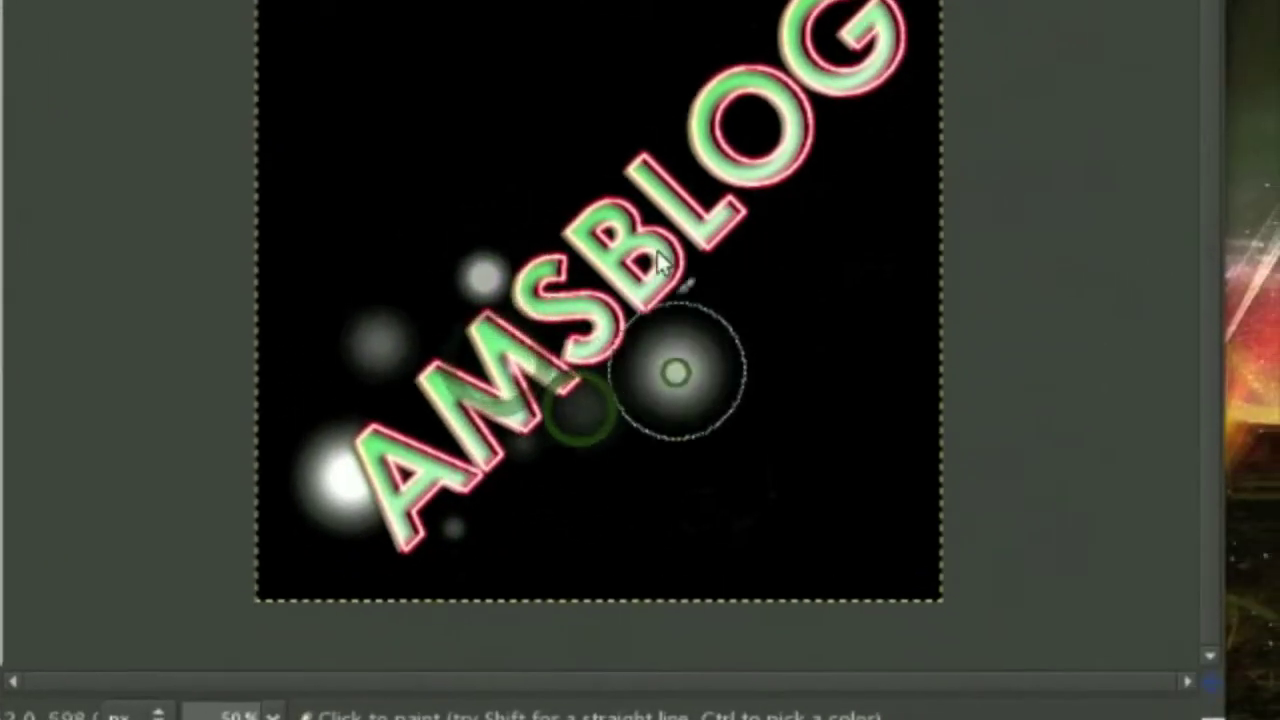
{"action": "left_click", "coordinate": [598, 265]}
{"action": "right_click", "coordinate": [540, 295]}
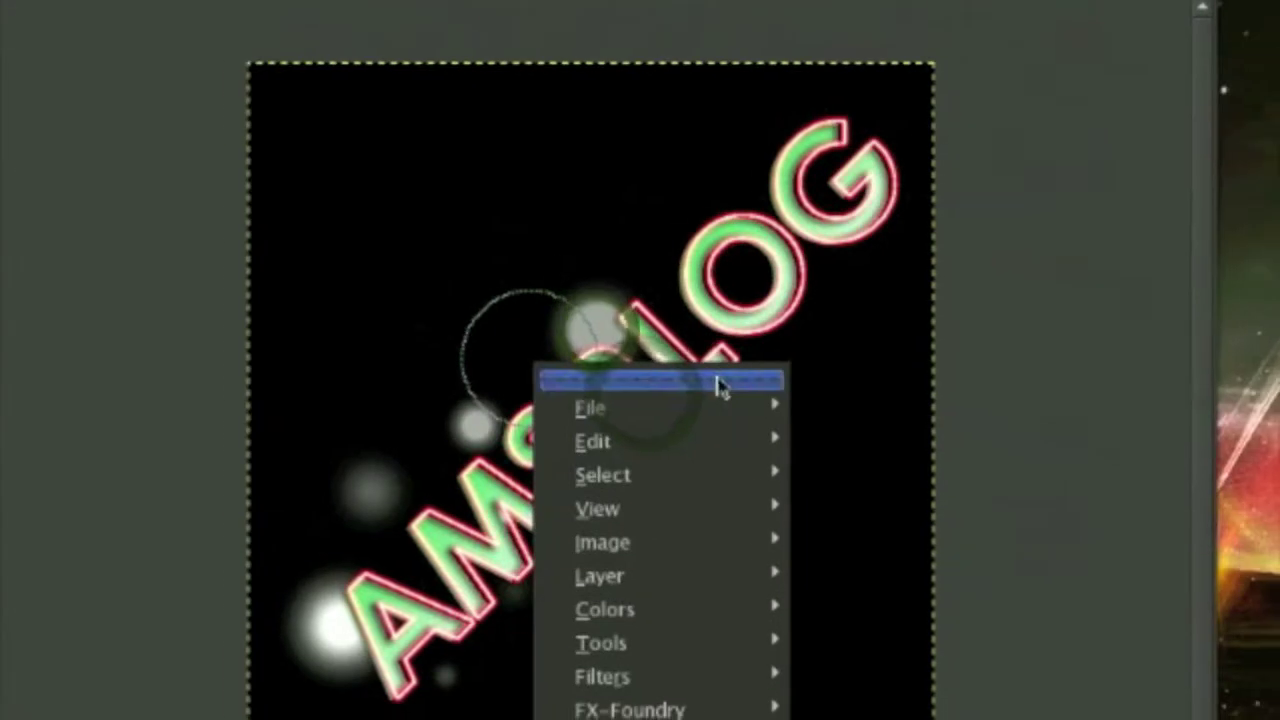
{"action": "left_click", "coordinate": [764, 227]}
{"action": "left_click", "coordinate": [570, 256]}
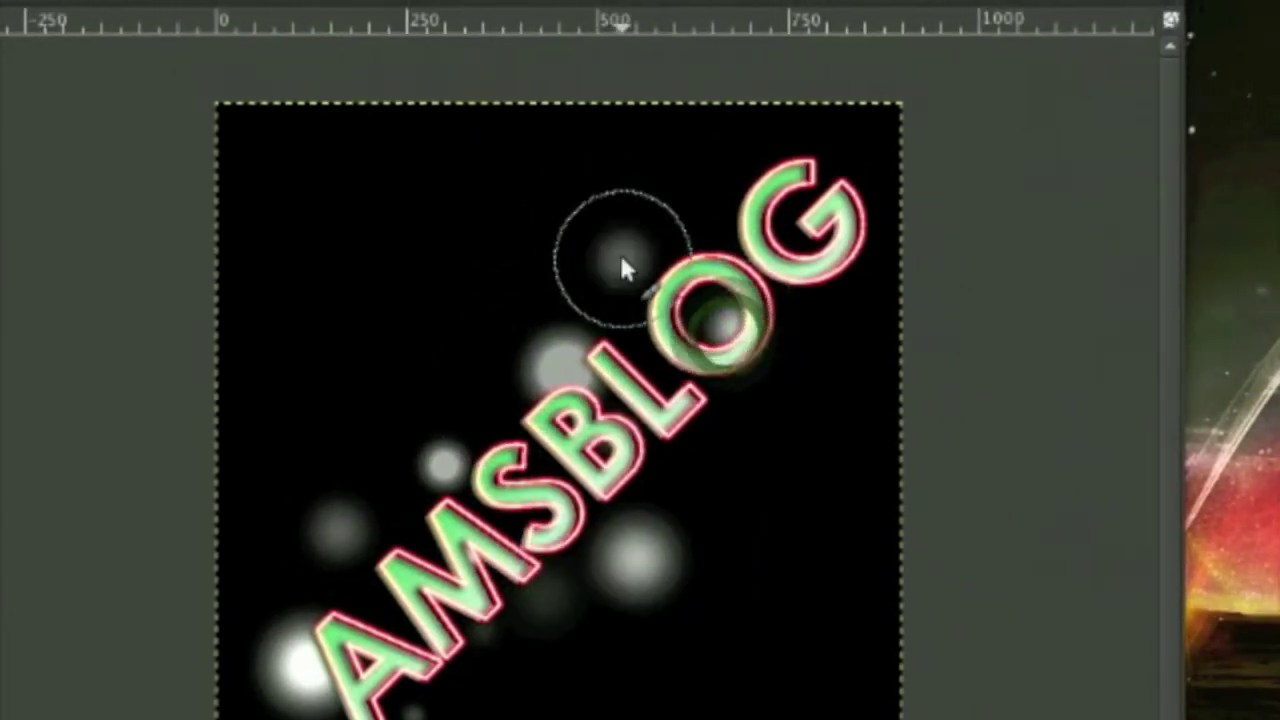
{"action": "left_click", "coordinate": [672, 396]}
{"action": "left_click", "coordinate": [751, 265]}
{"action": "left_click", "coordinate": [700, 141]}
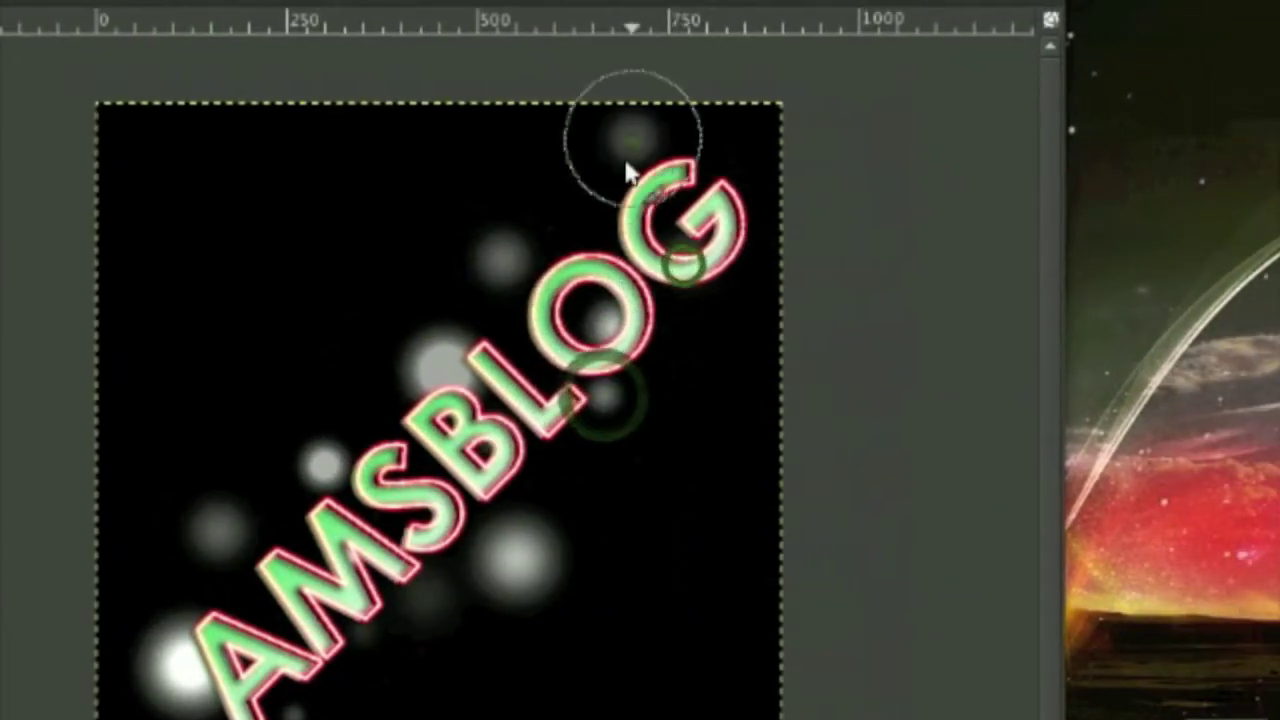
{"action": "left_click", "coordinate": [615, 250]}
{"action": "left_click", "coordinate": [742, 227]}
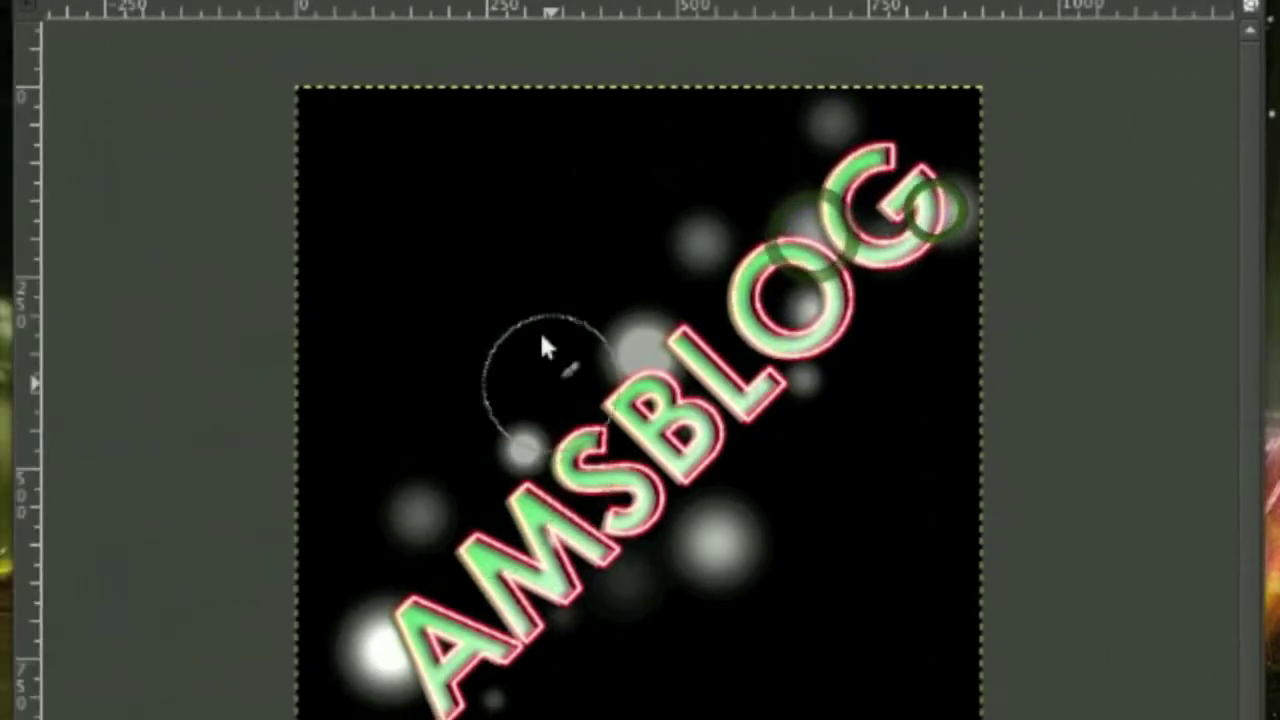
{"action": "left_click", "coordinate": [327, 347]}
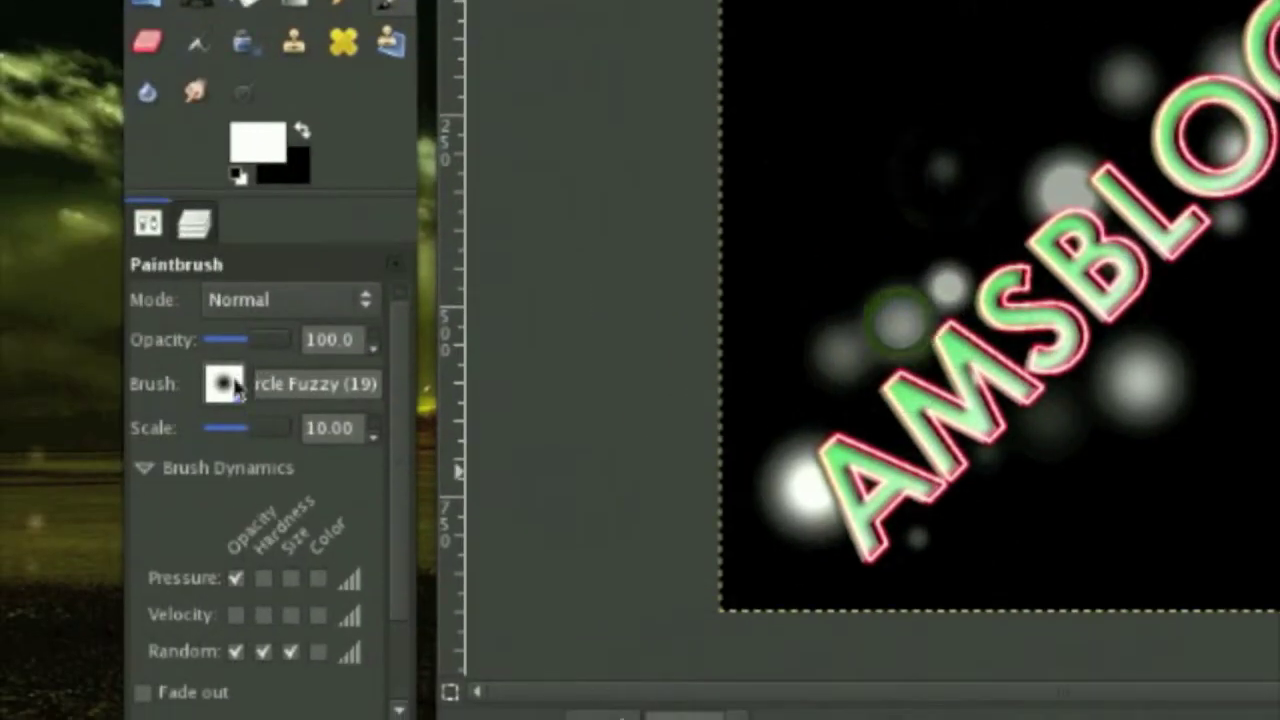
- Change the Paintbrush to the hard-edged Circle (15) brush
{"action": "left_click", "coordinate": [228, 368]}
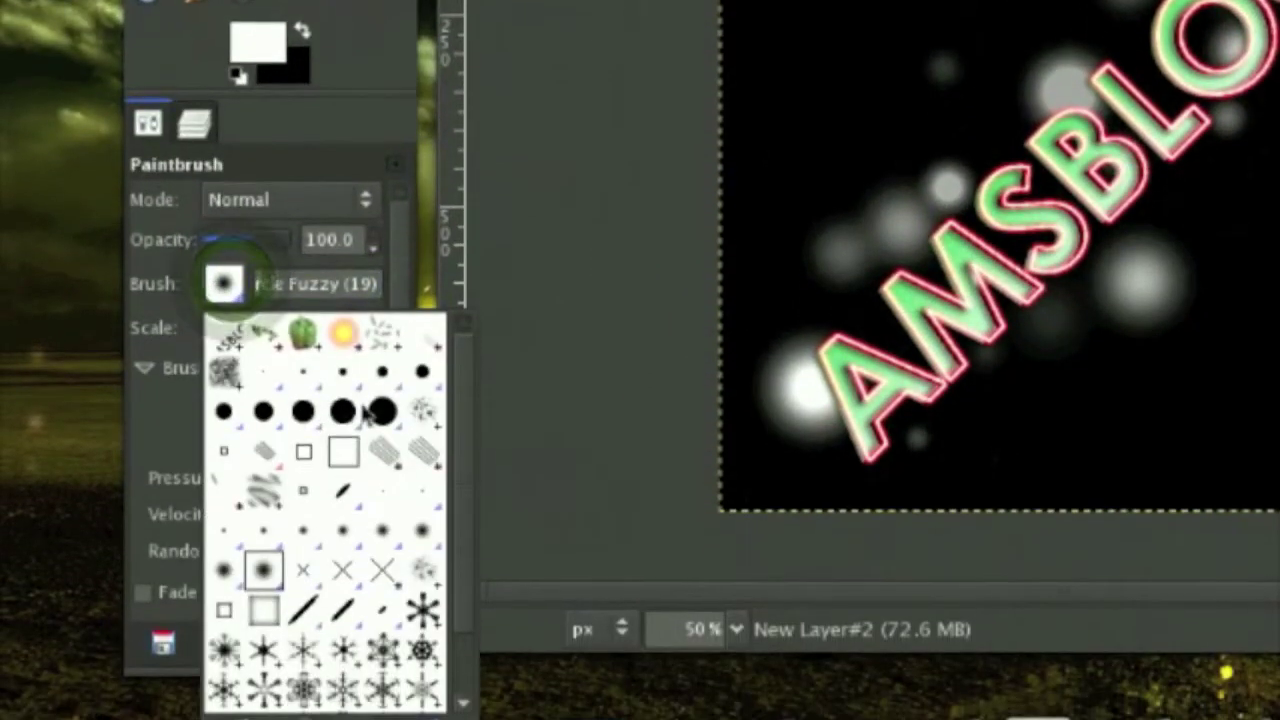
{"action": "left_click", "coordinate": [362, 405]}
{"action": "left_click", "coordinate": [841, 275]}
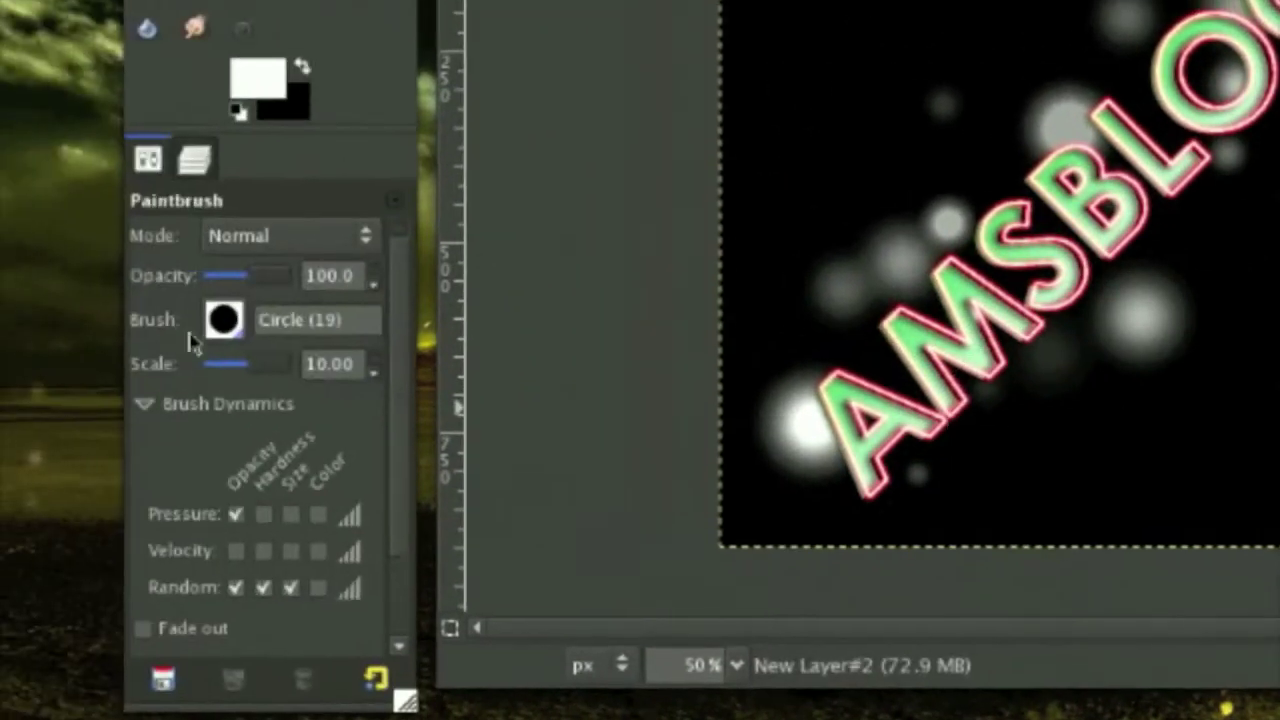
{"action": "left_click", "coordinate": [224, 344]}
{"action": "left_click", "coordinate": [297, 466]}
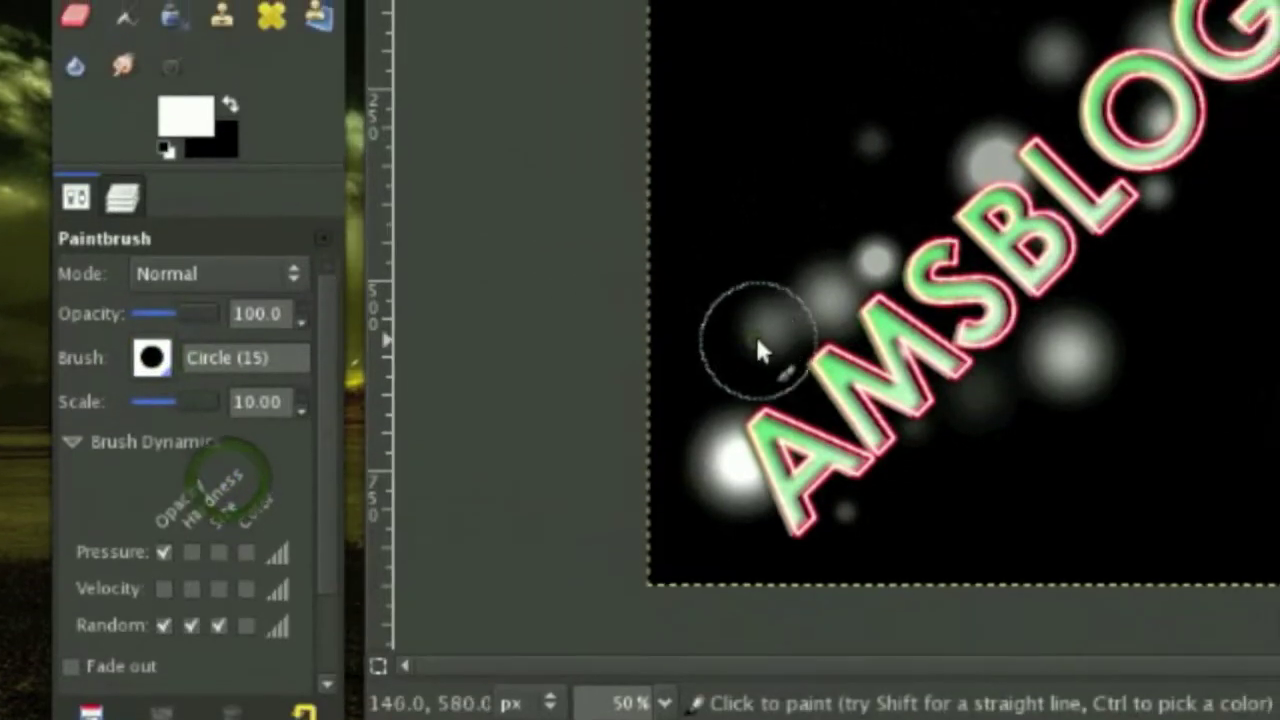
- Paint hard-edged white circles of random size and opacity on both sides of the diagonal text, among the soft dots
{"action": "left_click", "coordinate": [828, 296]}
{"action": "left_click", "coordinate": [1047, 420]}
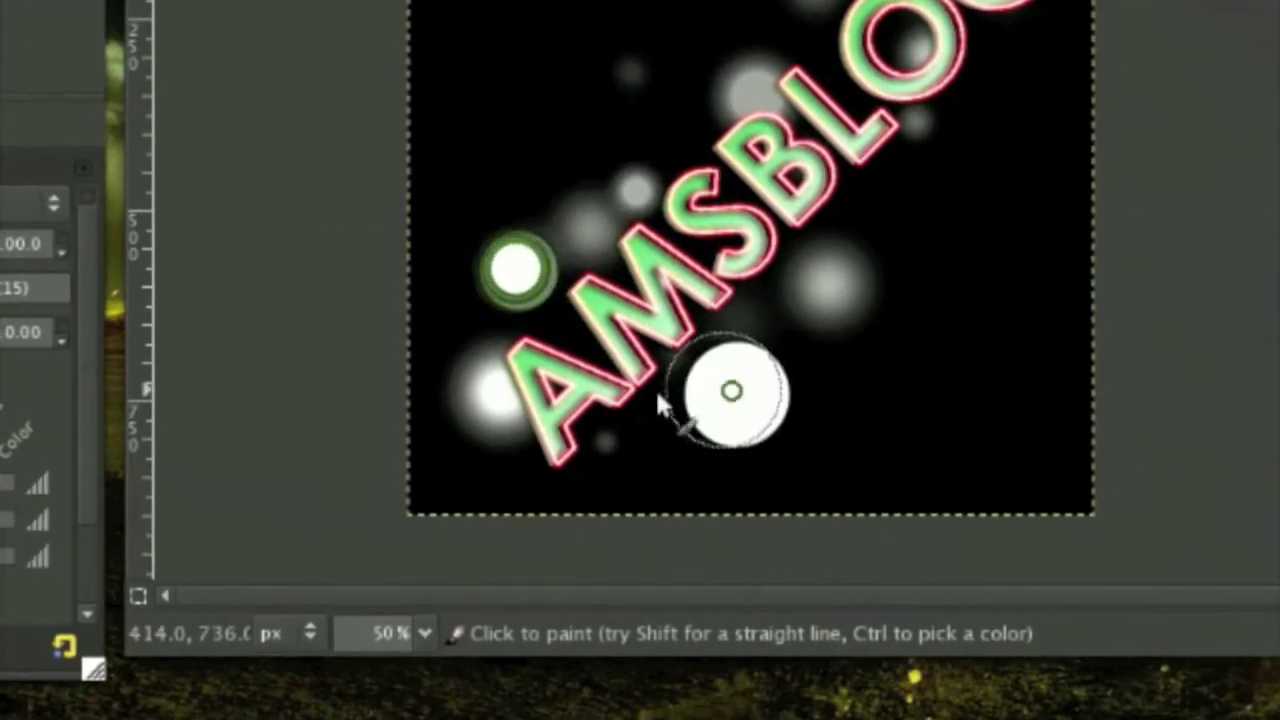
{"action": "left_click", "coordinate": [959, 427]}
{"action": "left_click", "coordinate": [627, 108]}
{"action": "left_click", "coordinate": [777, 258]}
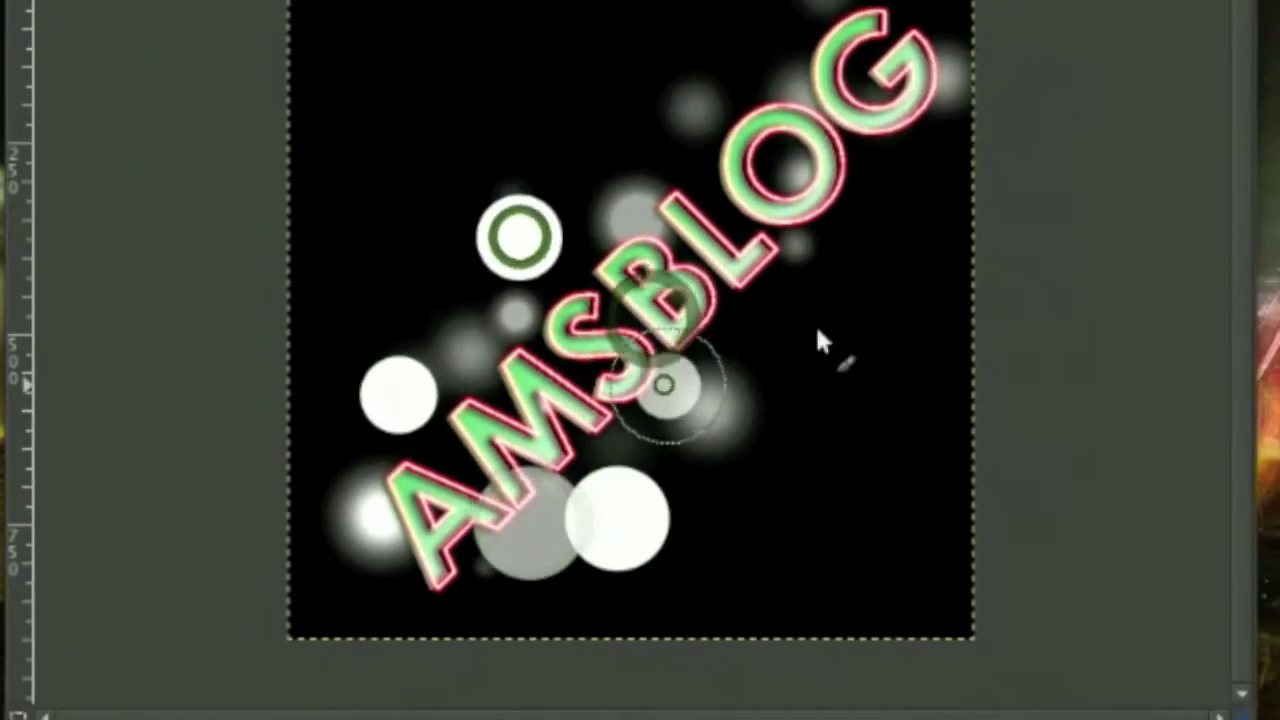
{"action": "left_click", "coordinate": [703, 333]}
{"action": "left_click", "coordinate": [597, 138]}
{"action": "left_click", "coordinate": [783, 252]}
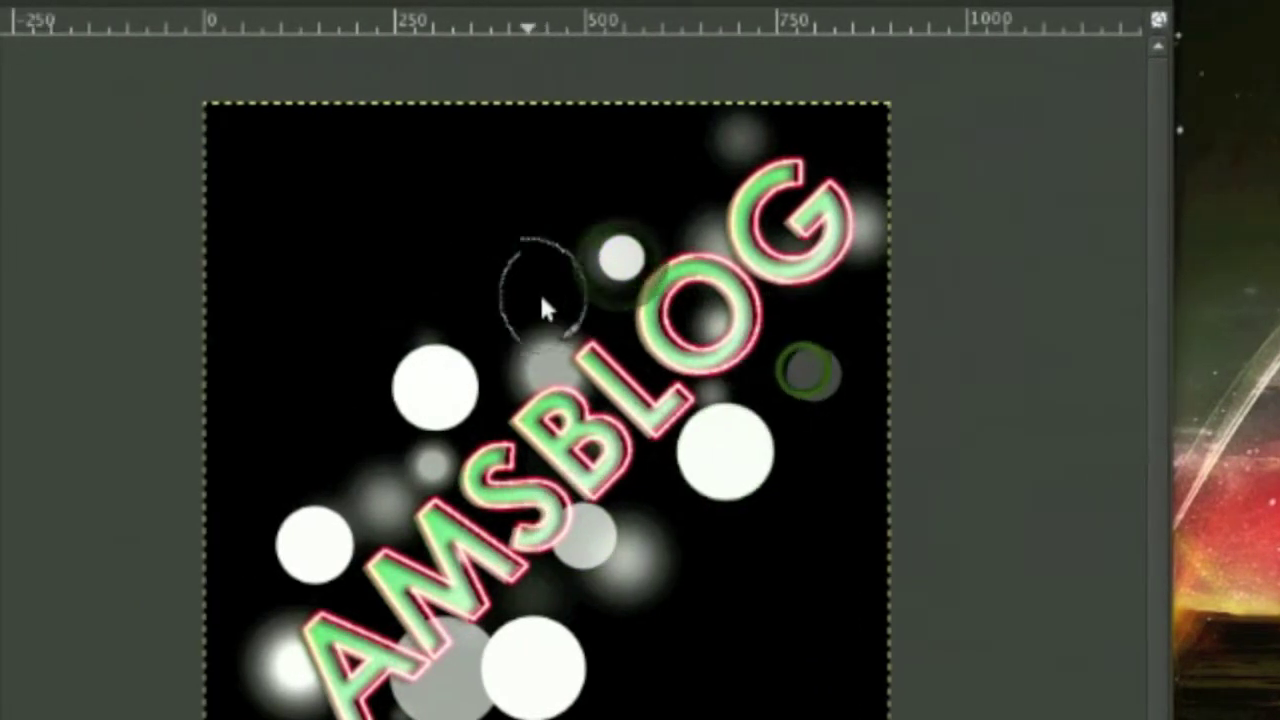
{"action": "left_click", "coordinate": [542, 296]}
{"action": "left_click", "coordinate": [821, 282]}
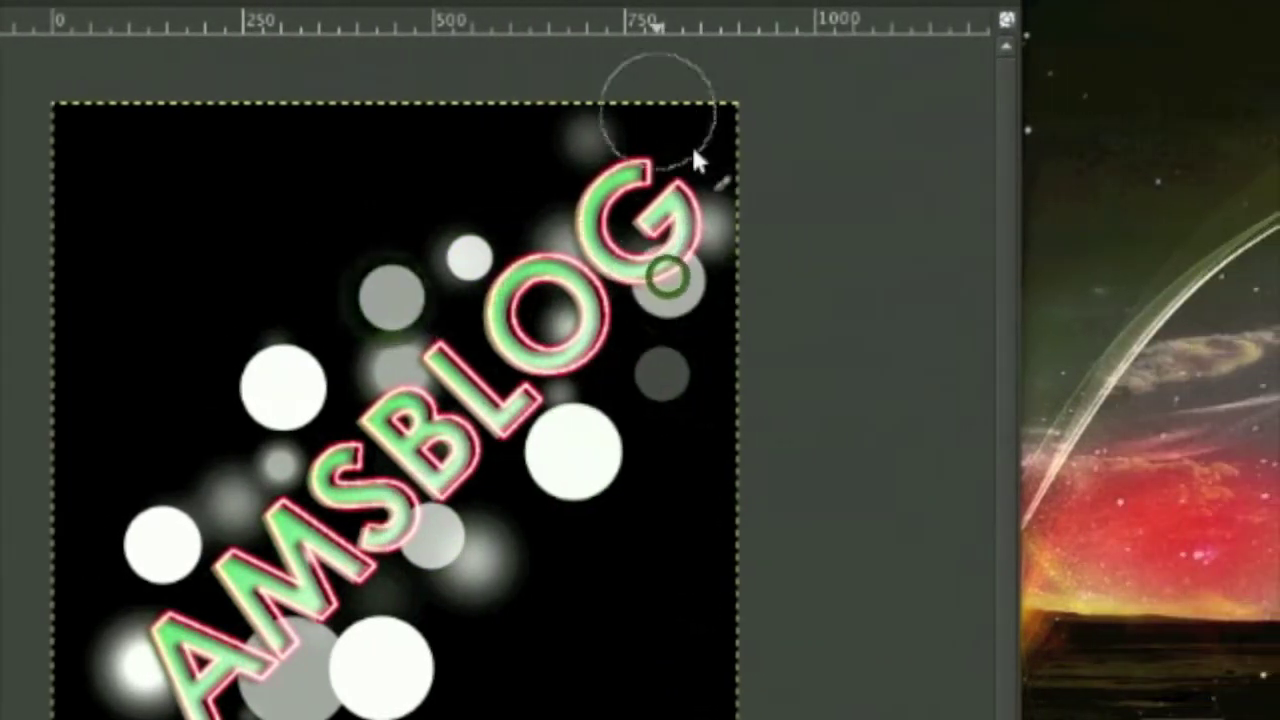
{"action": "left_click", "coordinate": [844, 150]}
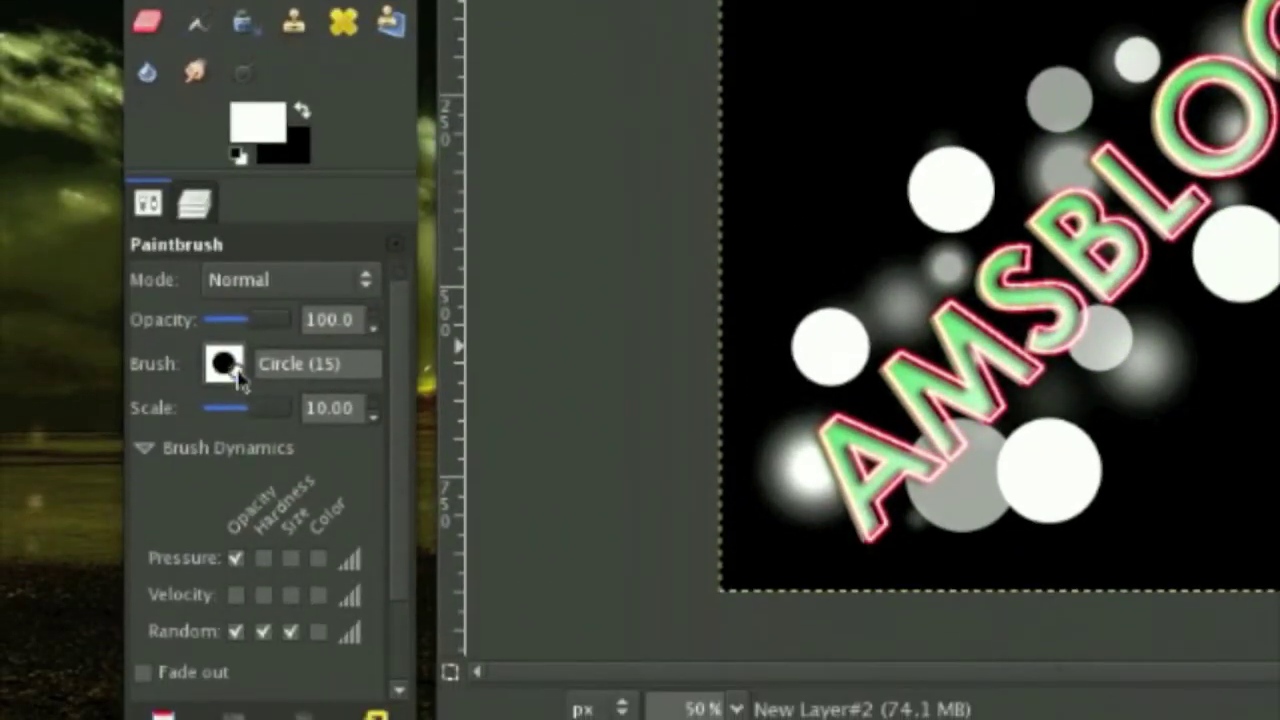
- Switch back to the Circle Fuzzy brush and paint additional bright soft dots around the hard circles
{"action": "left_click", "coordinate": [232, 360]}
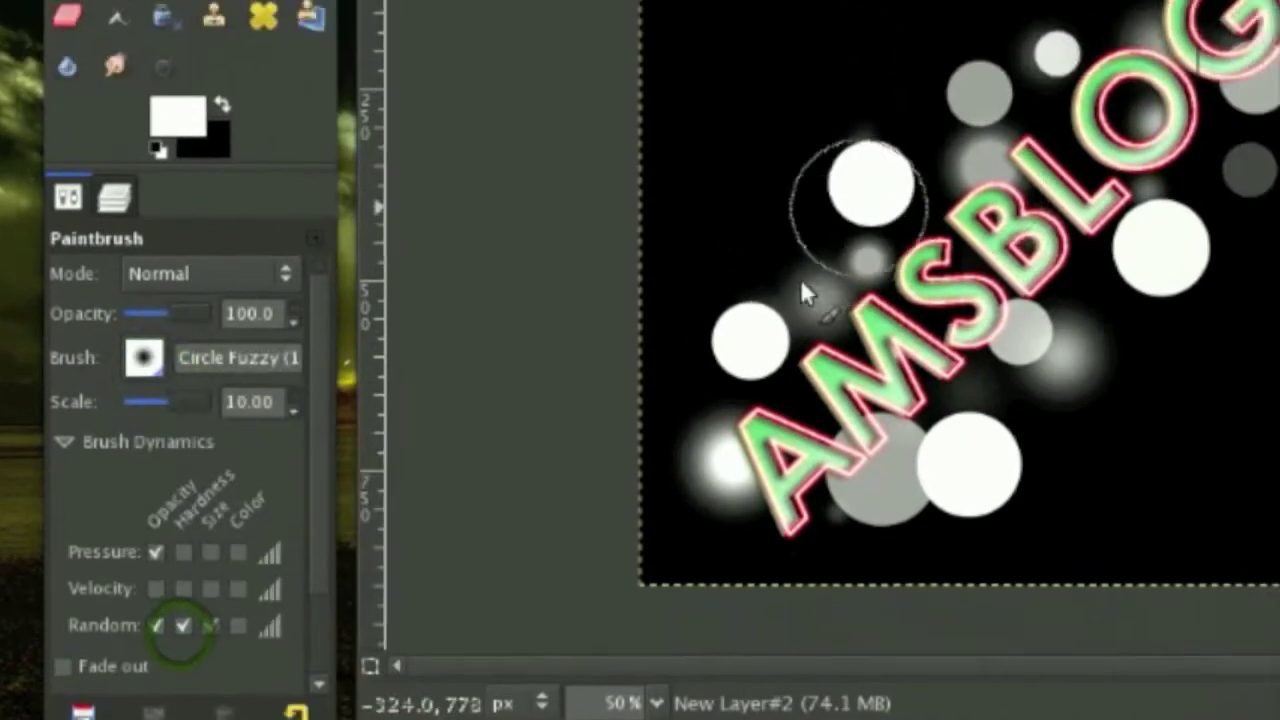
{"action": "left_click", "coordinate": [878, 205]}
{"action": "left_click", "coordinate": [763, 296]}
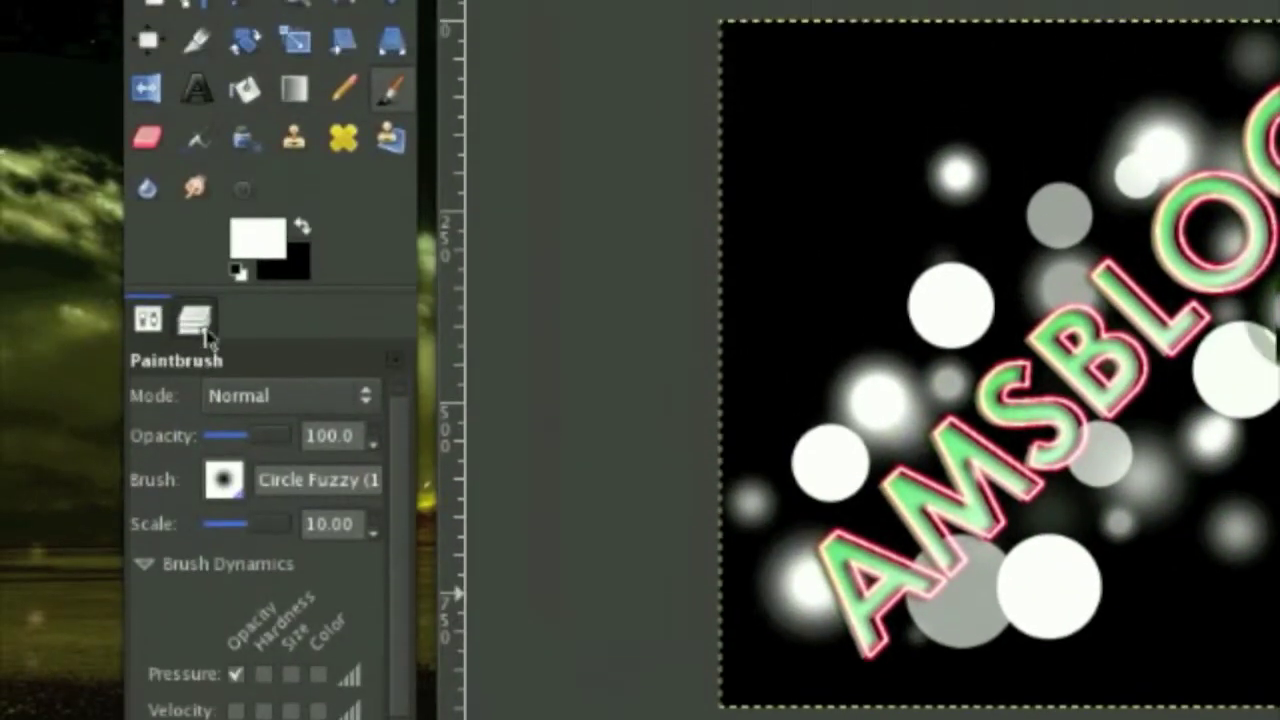
- Add a new transparent layer above the painted dots layer and hide the dots layer
{"action": "left_click", "coordinate": [194, 320]}
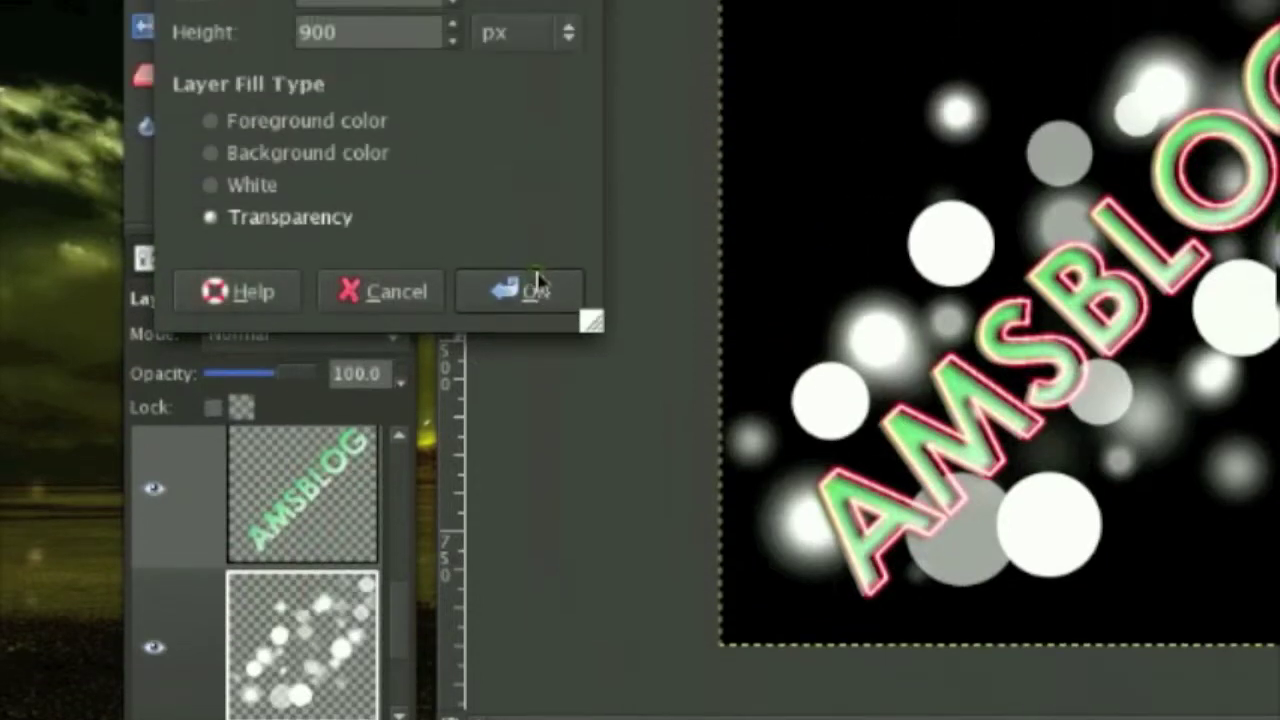
{"action": "left_click", "coordinate": [510, 160]}
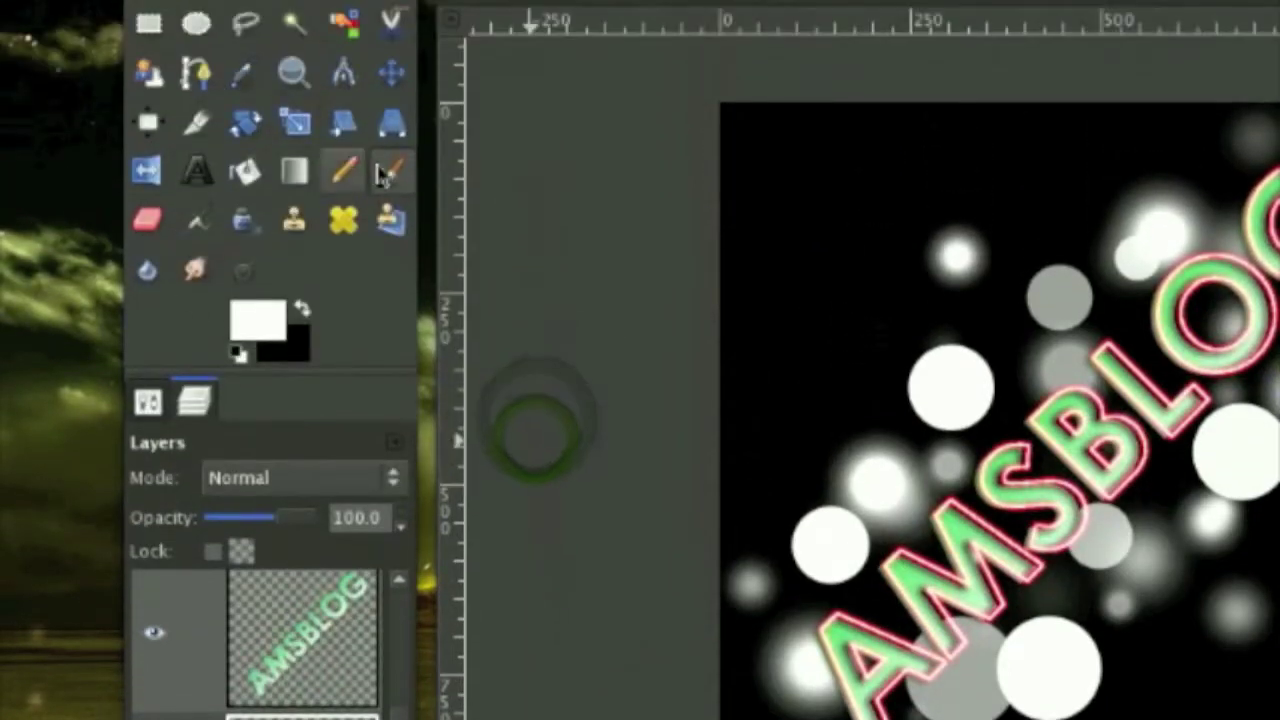
{"action": "left_click", "coordinate": [146, 403]}
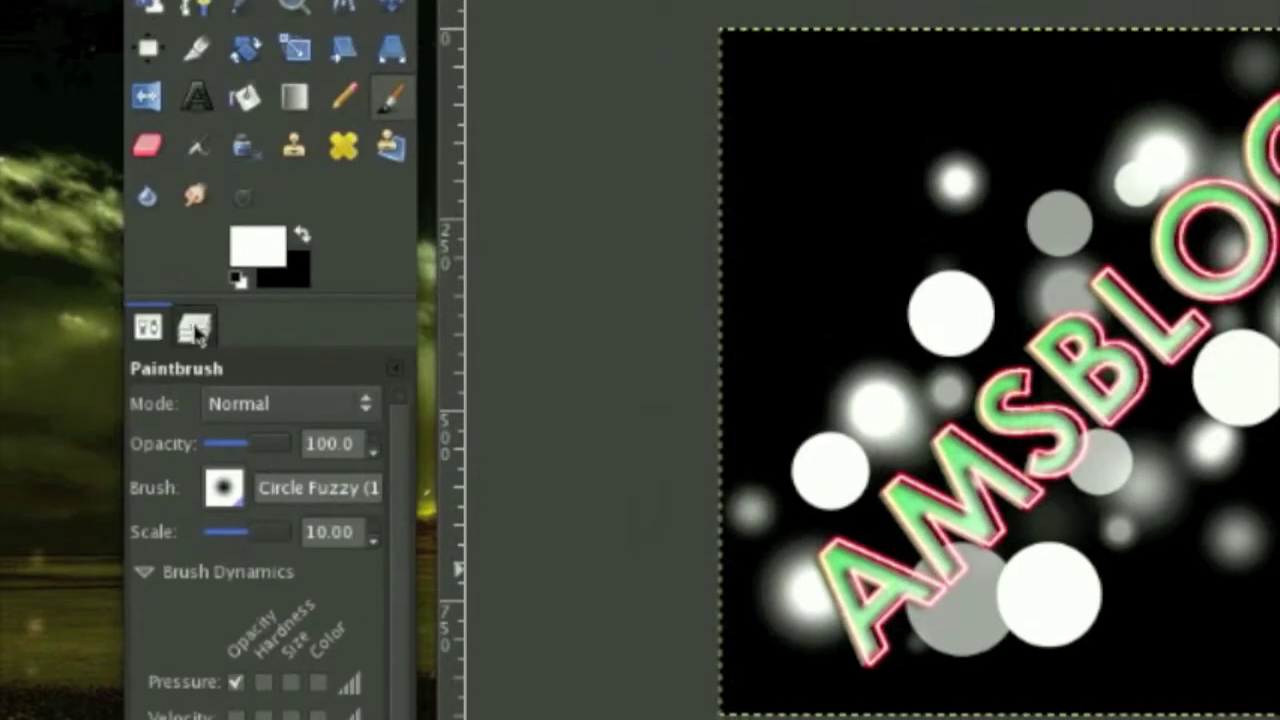
{"action": "left_click", "coordinate": [194, 328]}
{"action": "scroll", "coordinate": [205, 707], "scroll_direction": "down", "scroll_amount": 2}
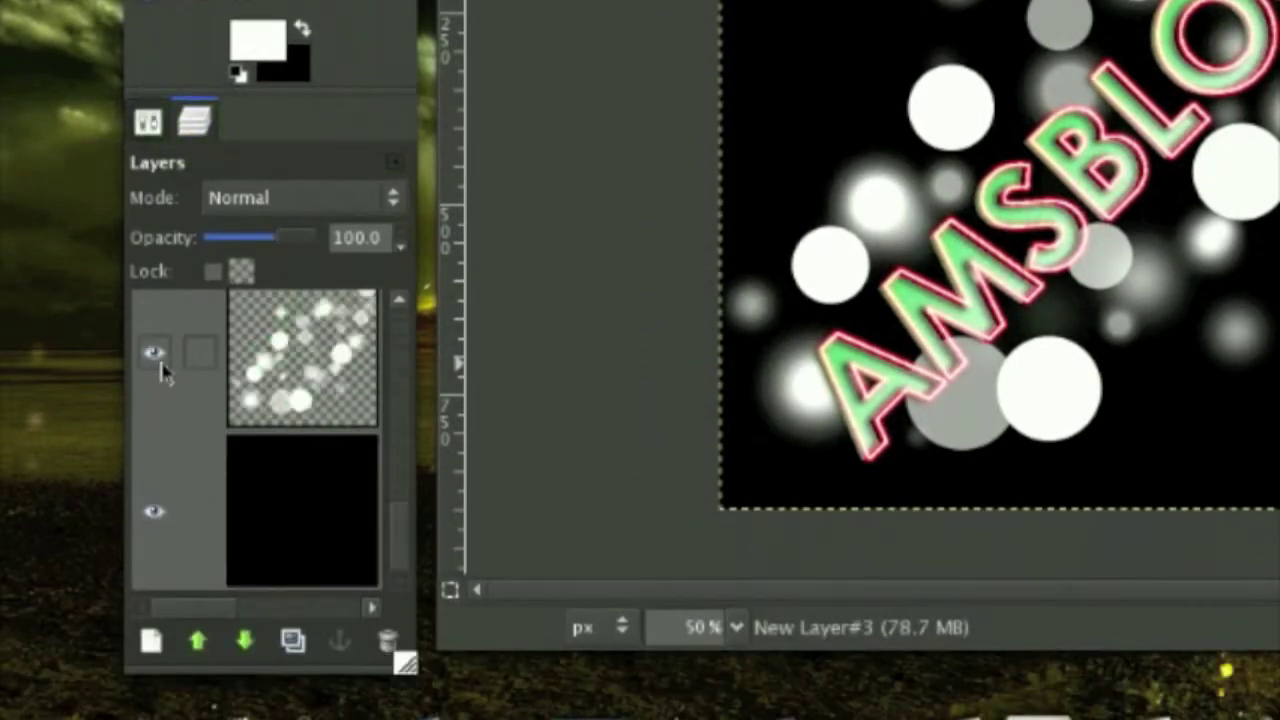
{"action": "left_click", "coordinate": [153, 356]}
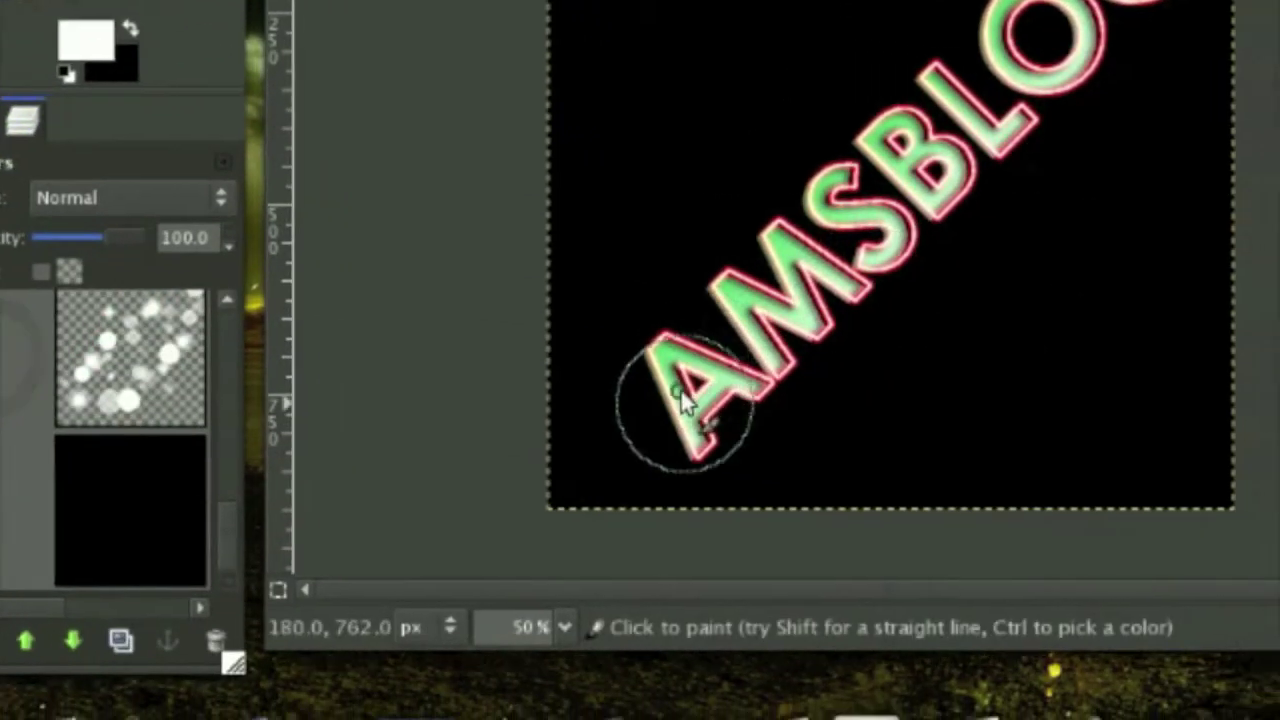
- Paint soft white dots of random size and opacity on the new layer along the diagonal letters, from the A up to the G
{"action": "left_click", "coordinate": [853, 397]}
{"action": "left_click", "coordinate": [661, 394]}
{"action": "left_click", "coordinate": [734, 286]}
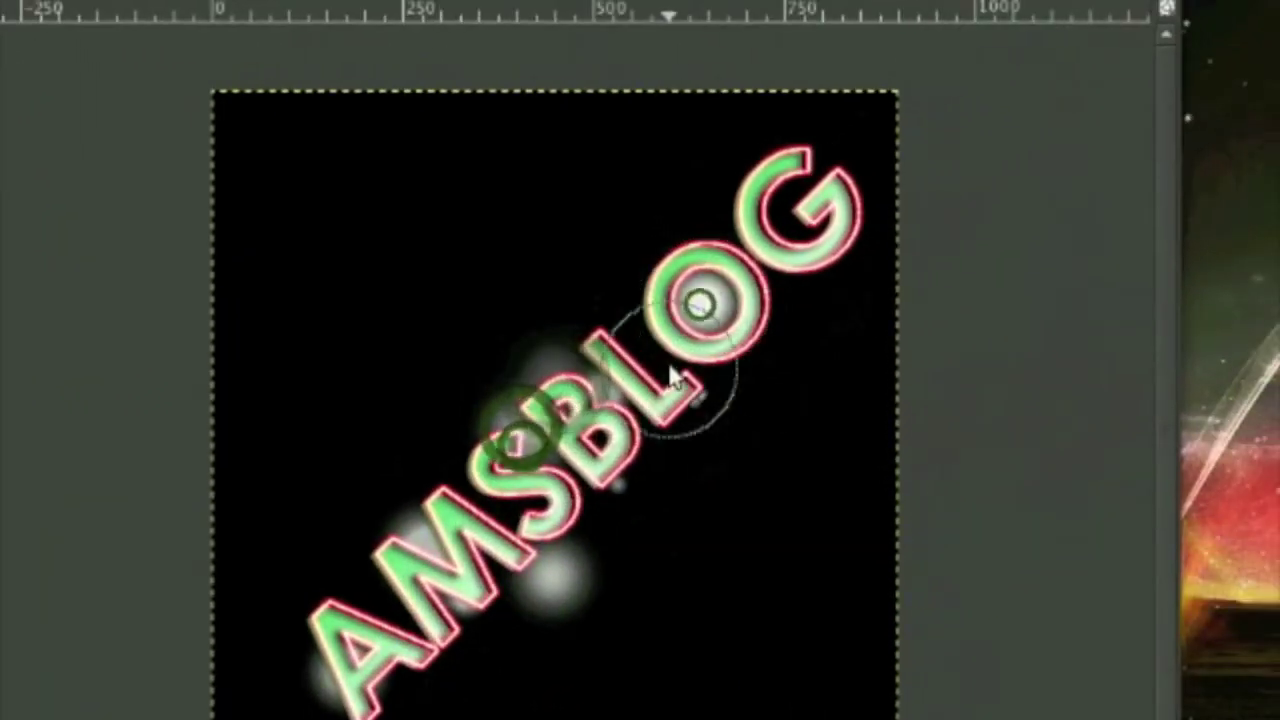
{"action": "left_click", "coordinate": [728, 317]}
{"action": "left_click", "coordinate": [707, 395]}
{"action": "left_click", "coordinate": [760, 206]}
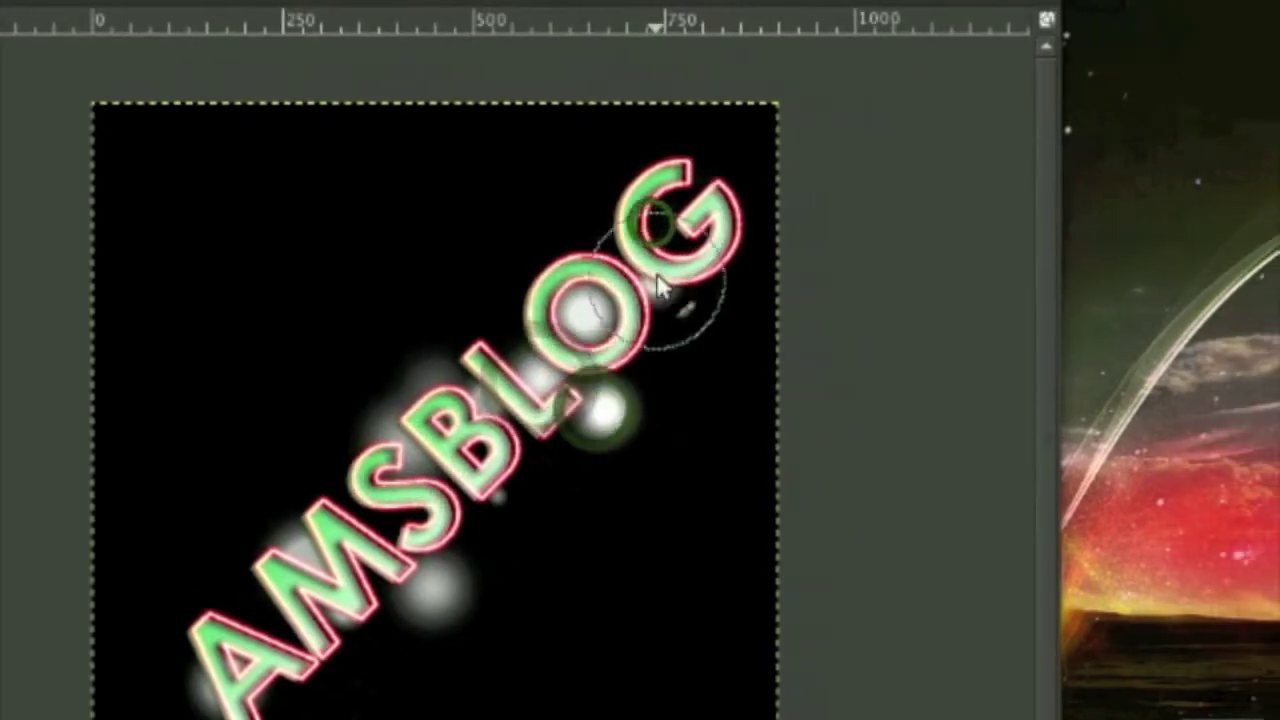
{"action": "left_click", "coordinate": [760, 260]}
{"action": "left_click", "coordinate": [705, 160]}
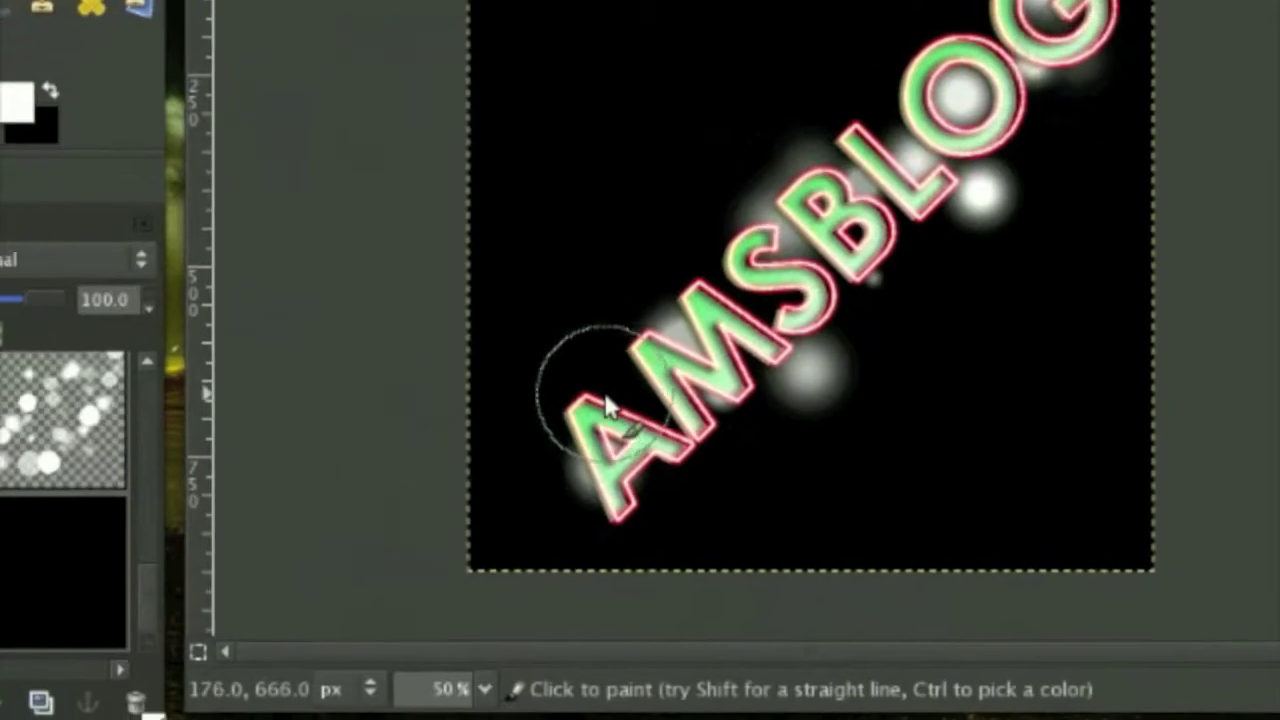
- Paint soft white dots around the A and across the black area below the middle letters of the text
{"action": "left_click", "coordinate": [558, 432]}
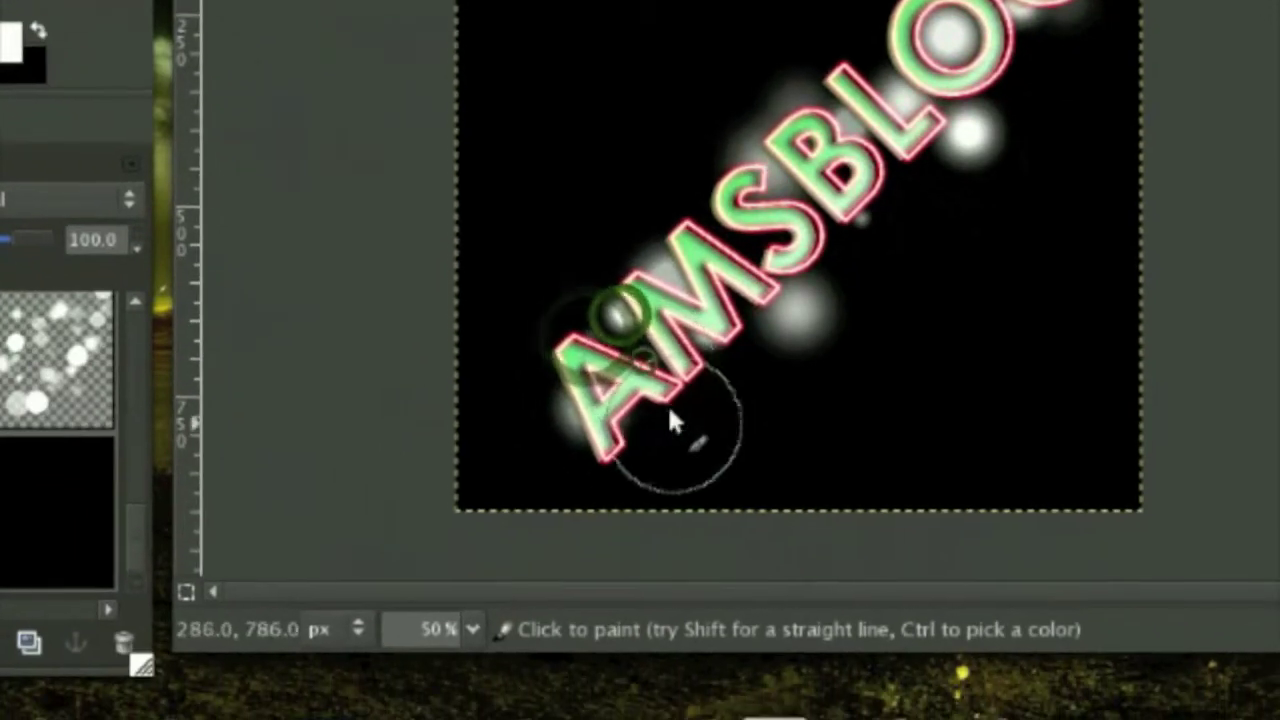
{"action": "left_click", "coordinate": [672, 418]}
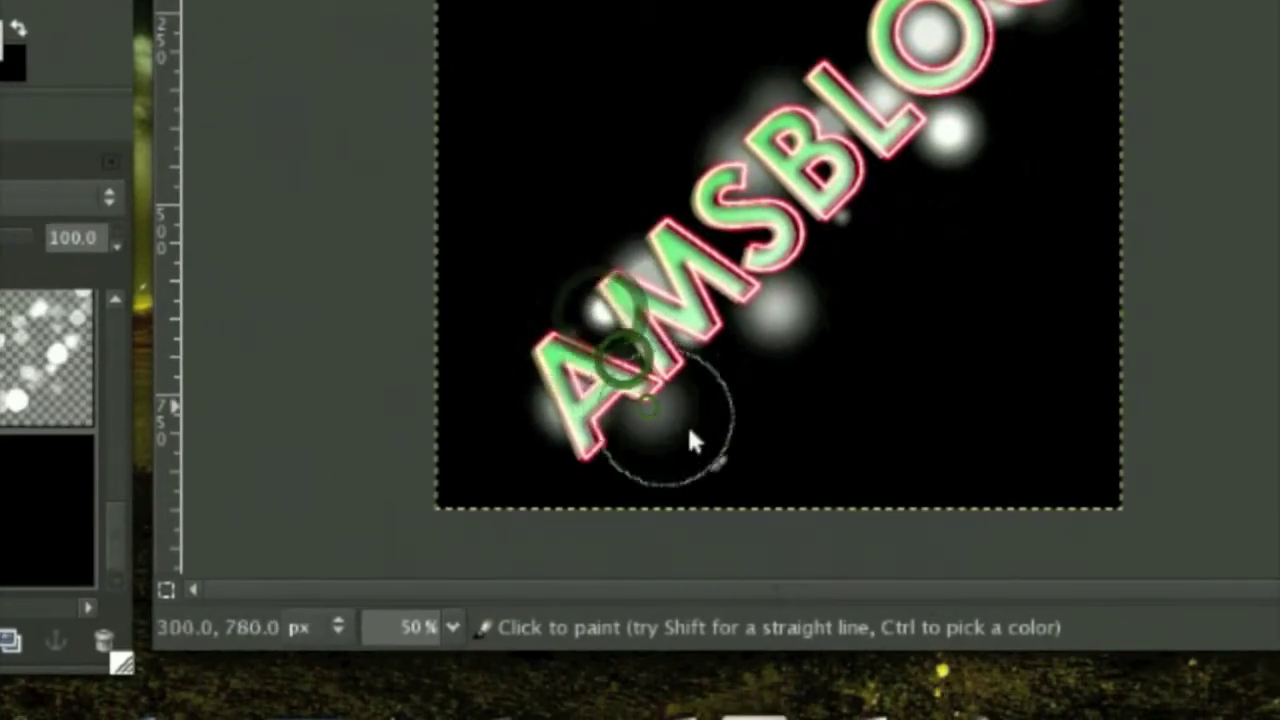
{"action": "left_click", "coordinate": [705, 432]}
{"action": "left_click", "coordinate": [788, 378]}
{"action": "left_click", "coordinate": [888, 302]}
{"action": "left_click", "coordinate": [964, 198]}
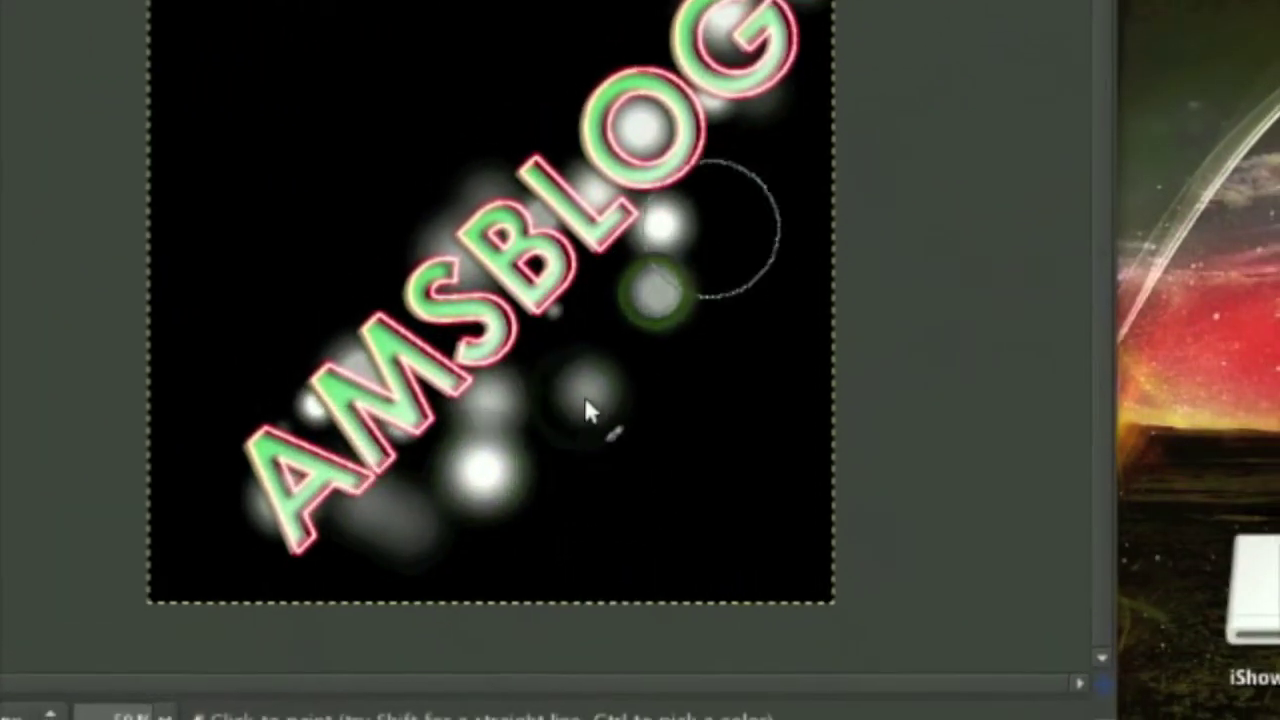
{"action": "left_click", "coordinate": [611, 404]}
{"action": "left_click", "coordinate": [572, 428]}
{"action": "left_click", "coordinate": [607, 384]}
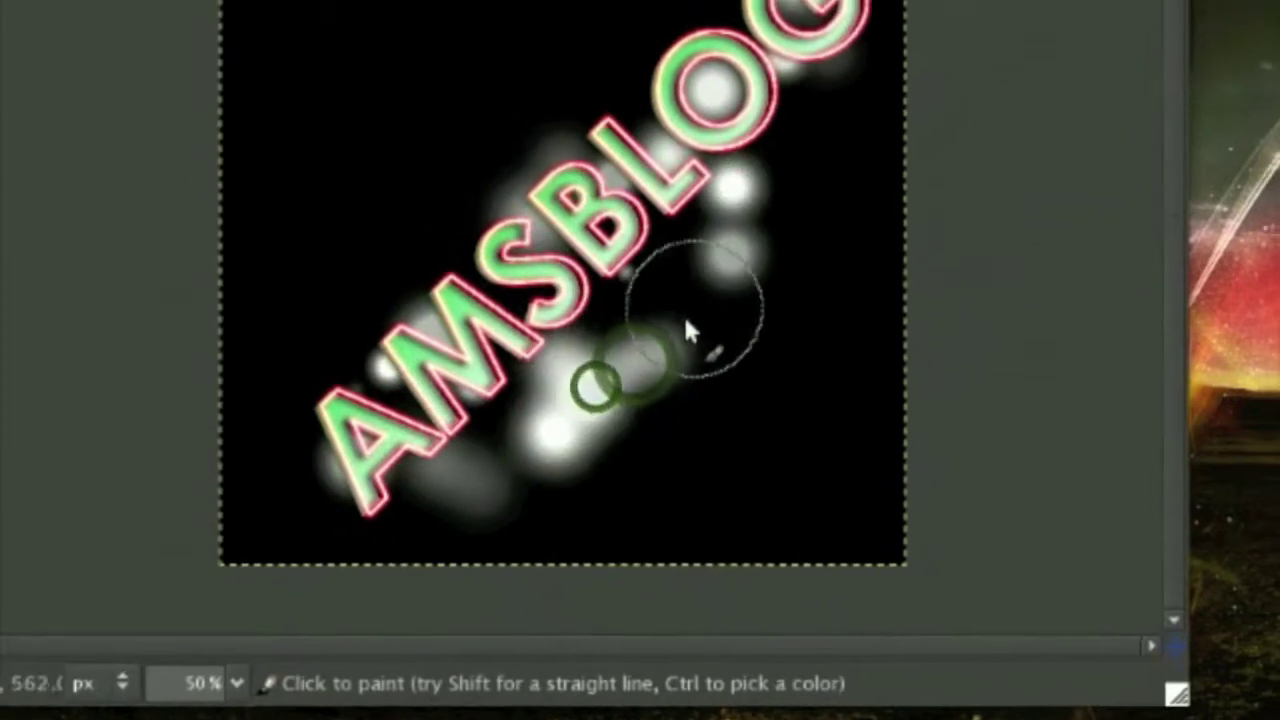
{"action": "left_click", "coordinate": [705, 326]}
{"action": "left_click", "coordinate": [682, 389]}
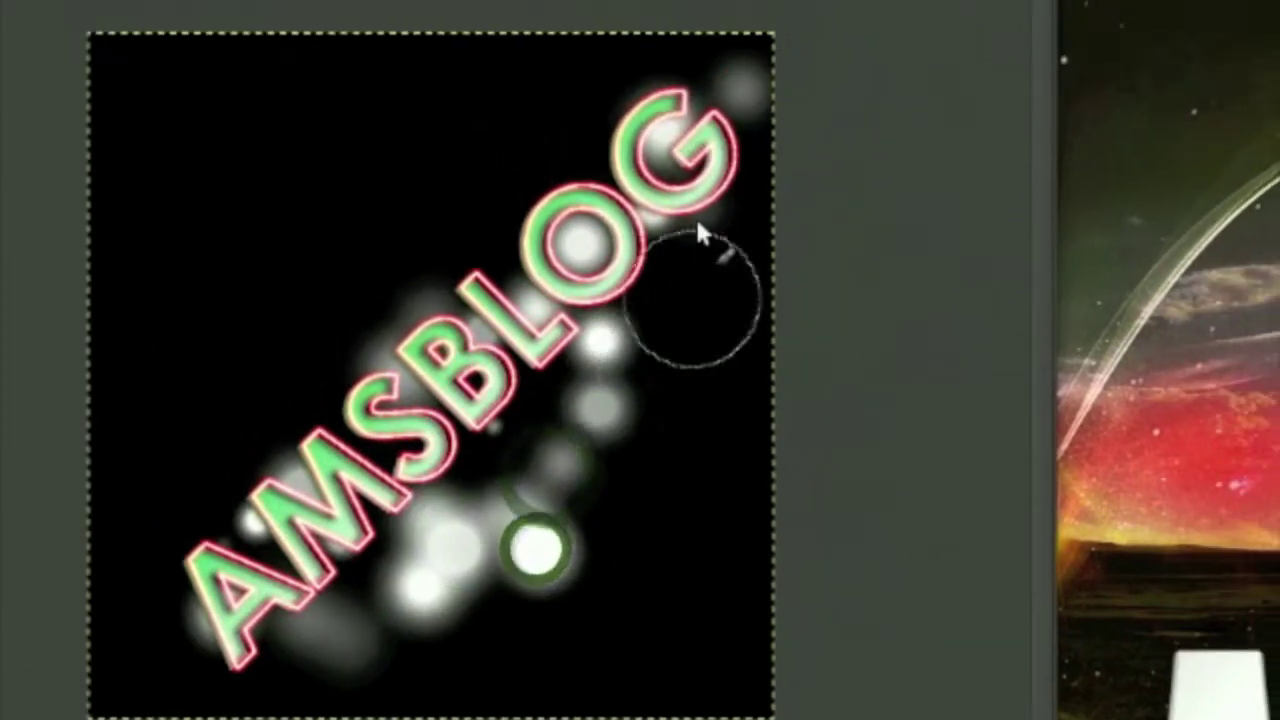
- Paint a cluster of soft white dots directly beneath the letter G
{"action": "left_click", "coordinate": [696, 219]}
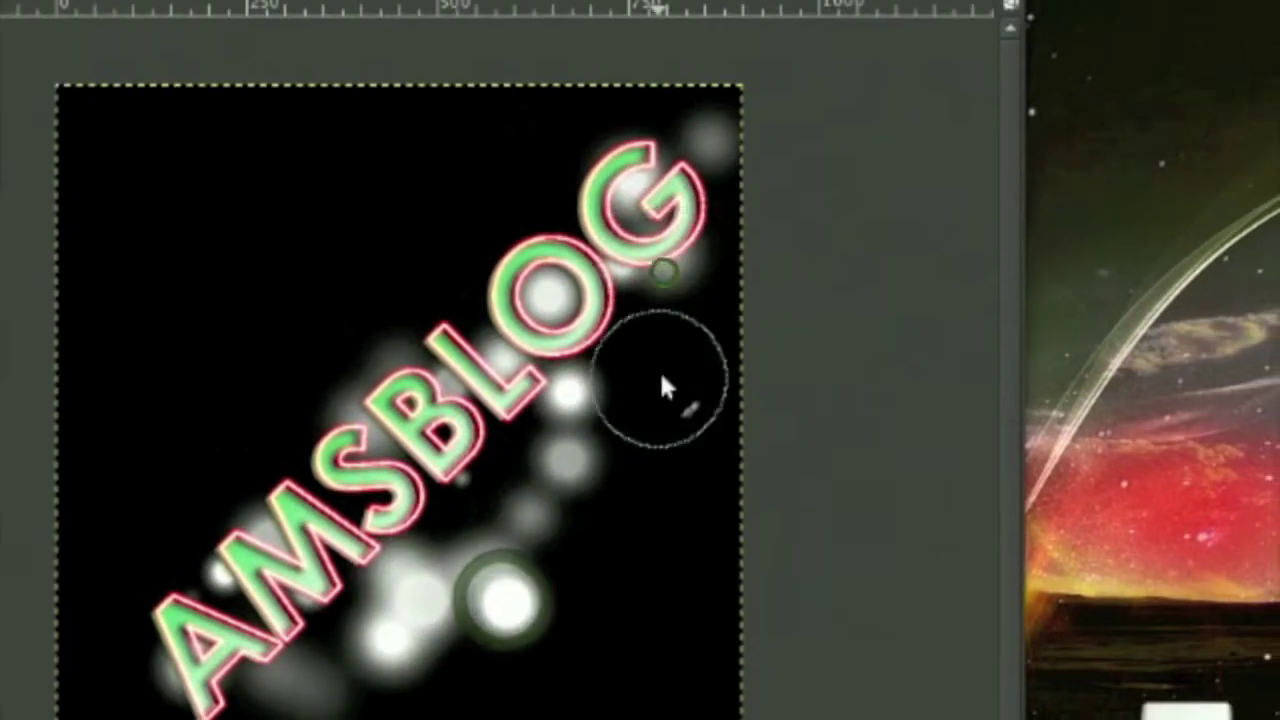
{"action": "left_click", "coordinate": [689, 325]}
{"action": "left_click", "coordinate": [686, 377]}
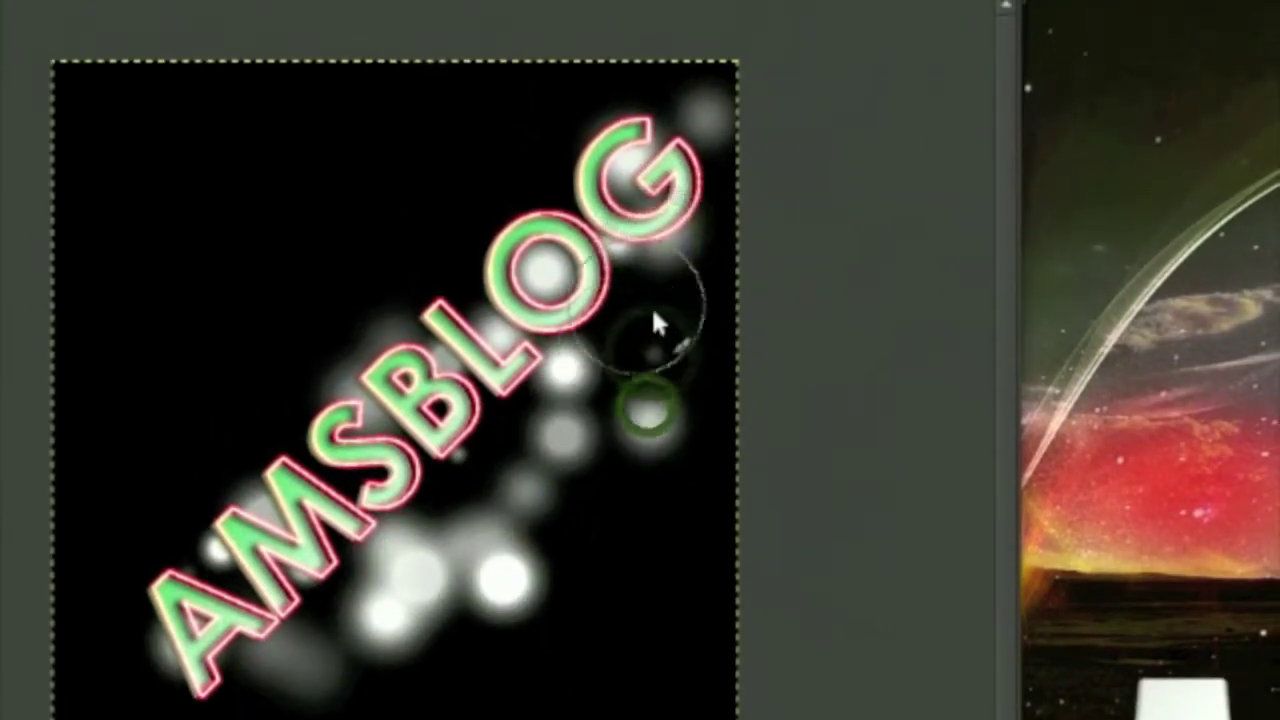
{"action": "left_click", "coordinate": [652, 308]}
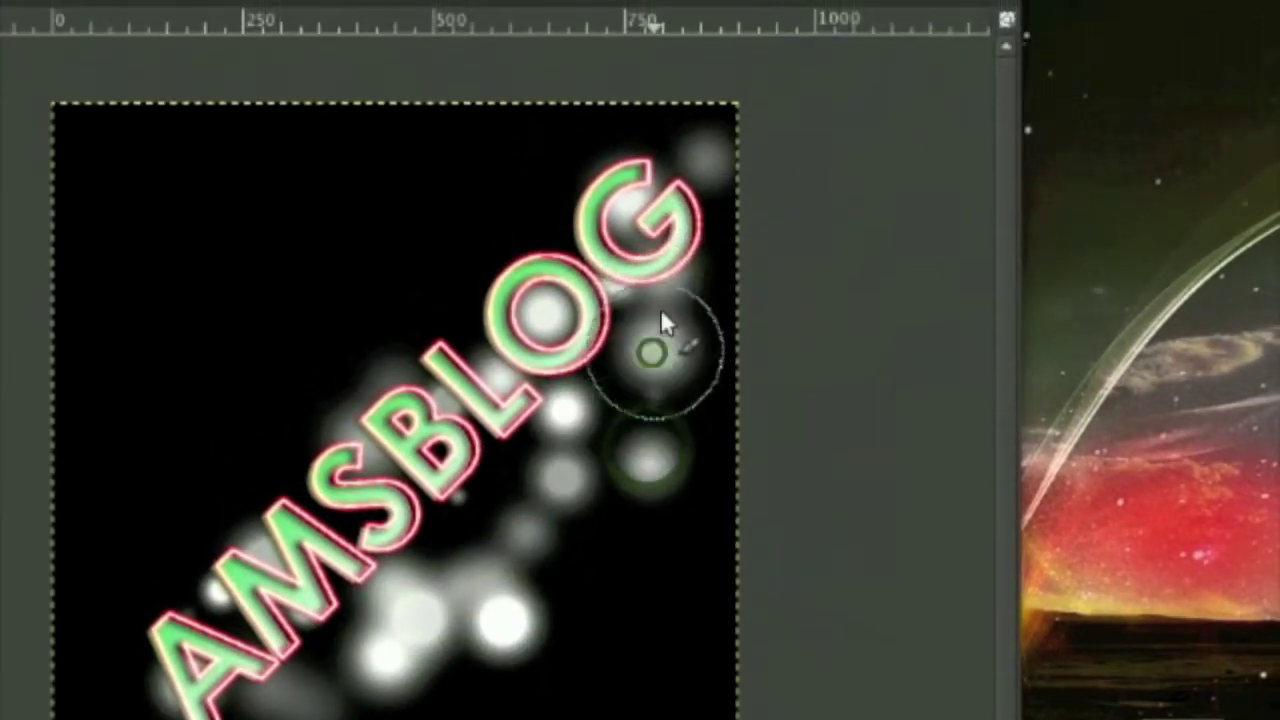
{"action": "left_click", "coordinate": [660, 266]}
- Scatter soft white dots through the black area above the diagonal text, in the upper-left half of the canvas
{"action": "left_click", "coordinate": [414, 224]}
{"action": "left_click", "coordinate": [416, 180]}
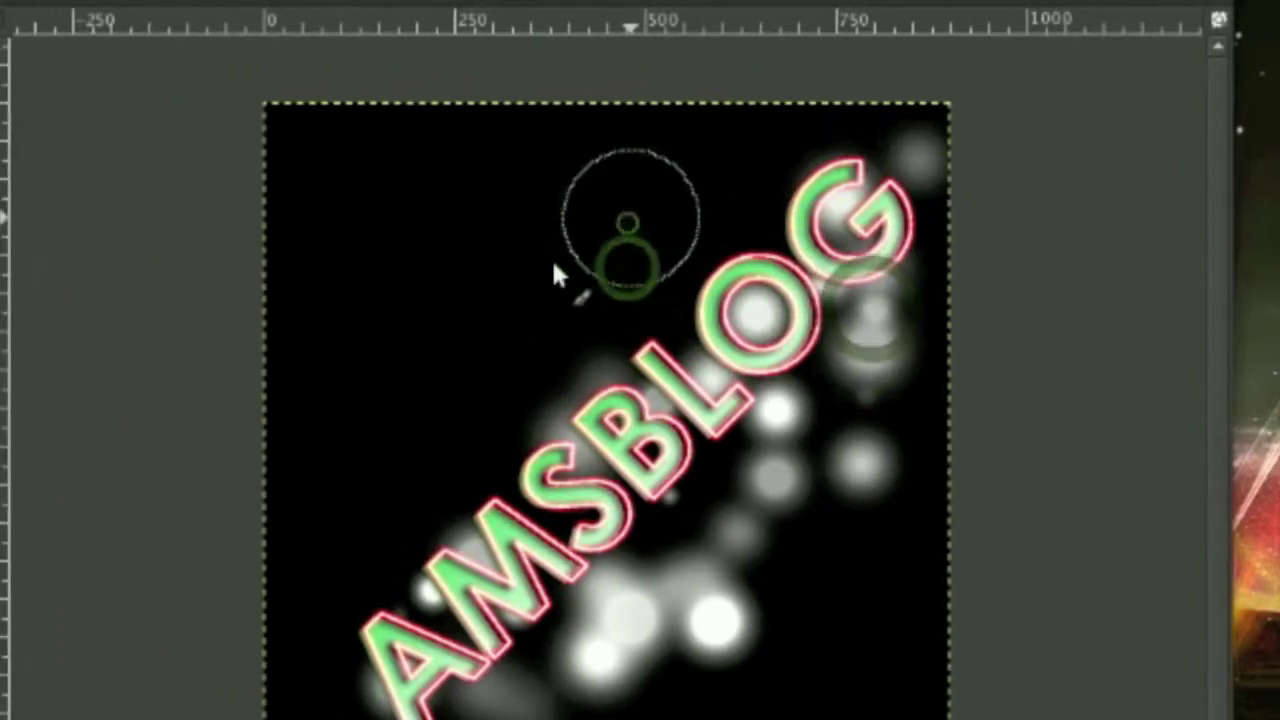
{"action": "left_click", "coordinate": [540, 272]}
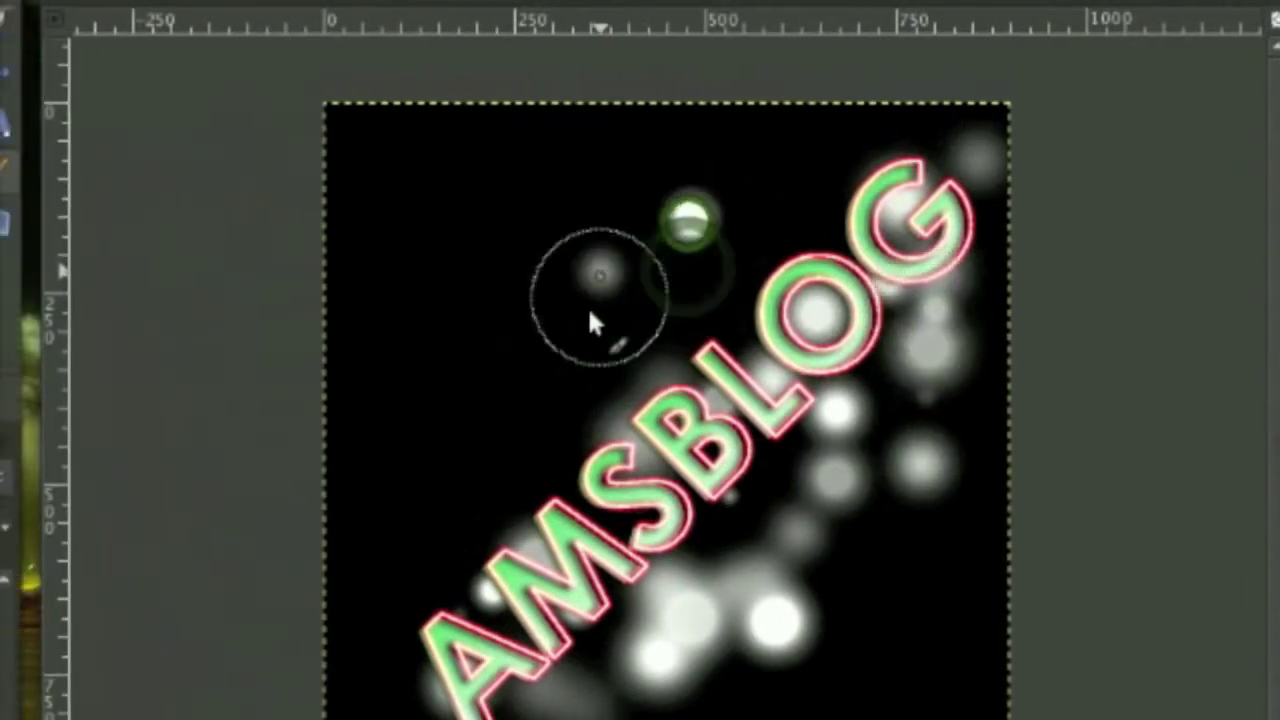
{"action": "left_click", "coordinate": [507, 315]}
{"action": "left_click", "coordinate": [442, 365]}
{"action": "left_click", "coordinate": [433, 378]}
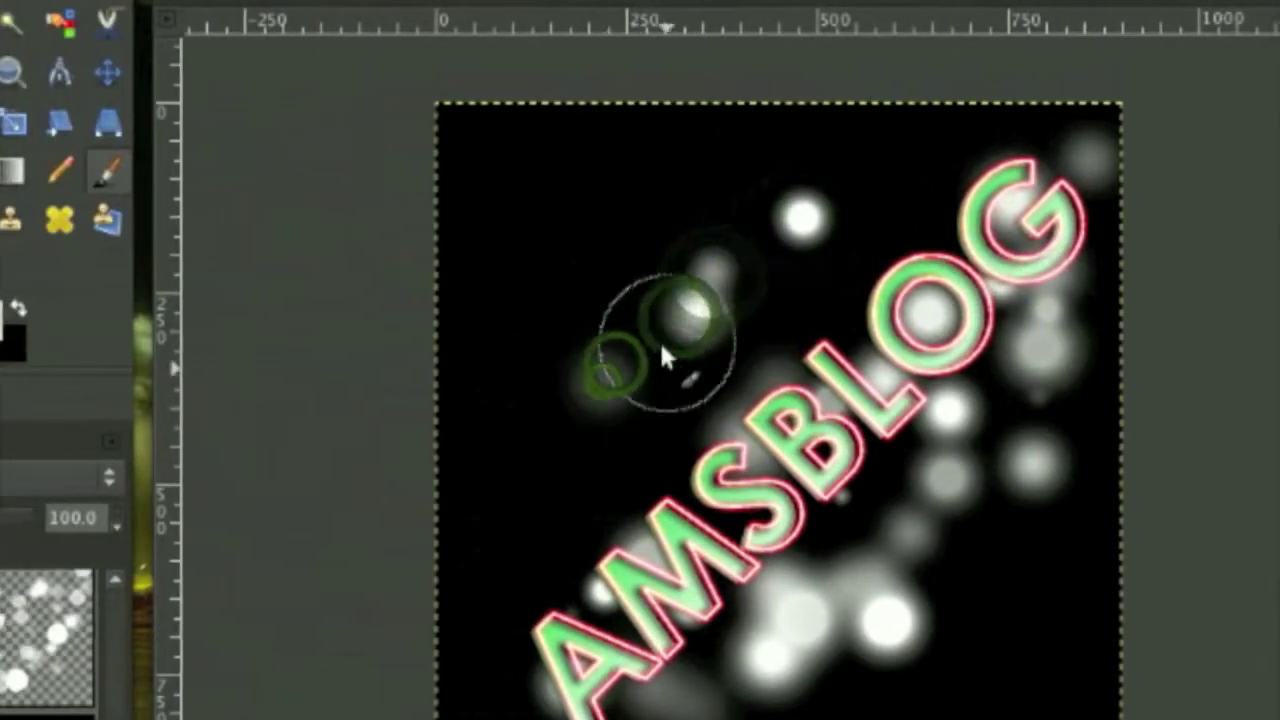
{"action": "left_click", "coordinate": [660, 346]}
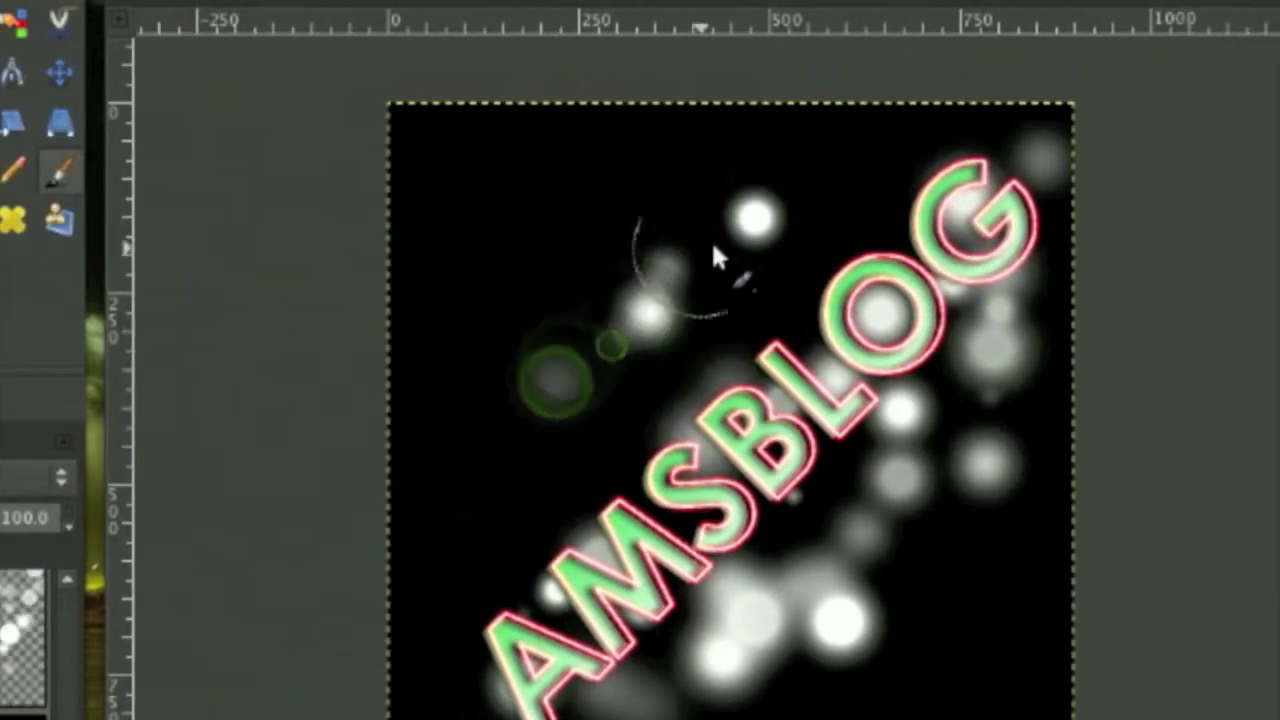
{"action": "left_click", "coordinate": [760, 247]}
{"action": "left_click", "coordinate": [805, 305]}
- Paint soft white dots in the canvas's lower-left corner, near its upper-right corner and above the letter A
{"action": "left_click", "coordinate": [480, 700]}
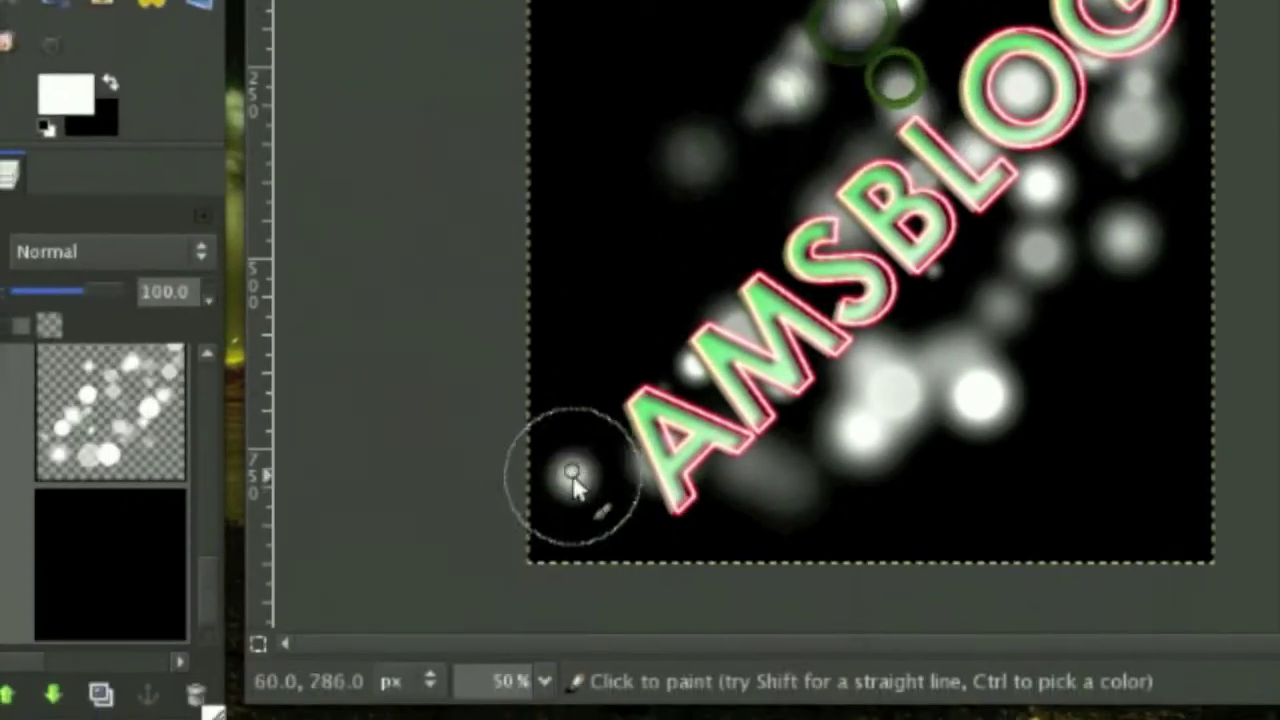
{"action": "left_click", "coordinate": [565, 513]}
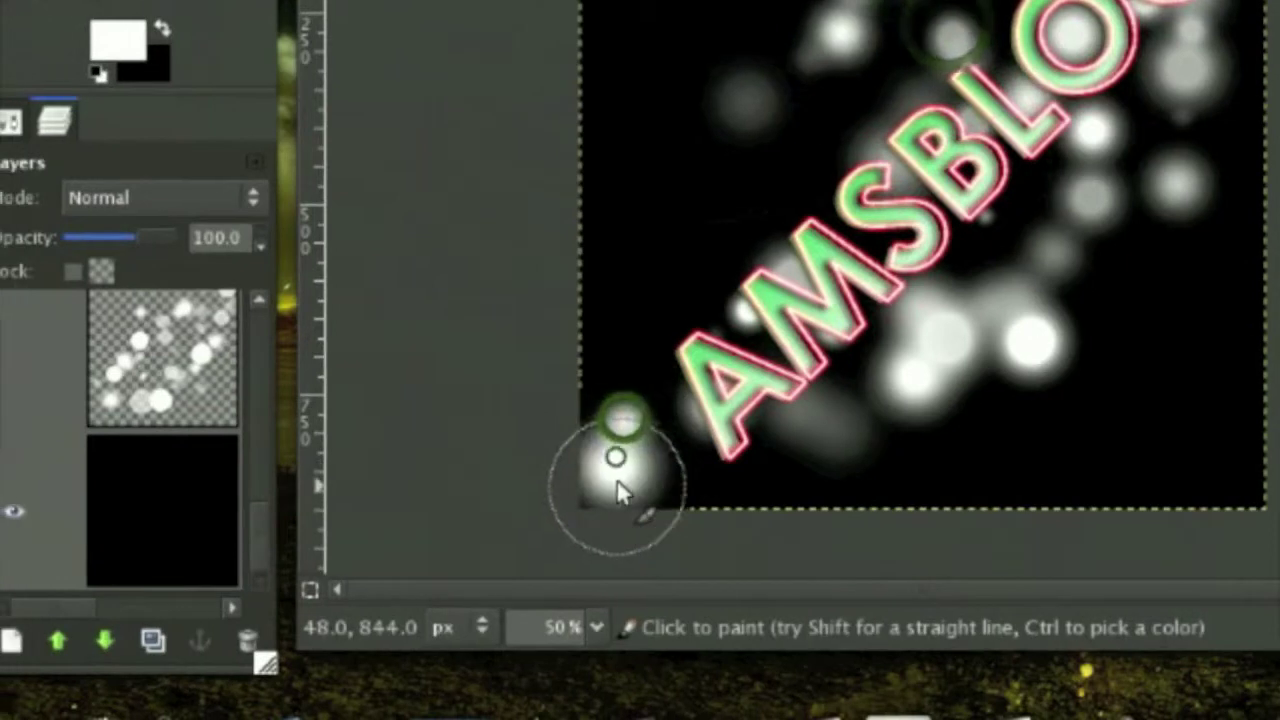
{"action": "left_click", "coordinate": [564, 530]}
{"action": "left_click", "coordinate": [633, 535]}
{"action": "left_click", "coordinate": [676, 485]}
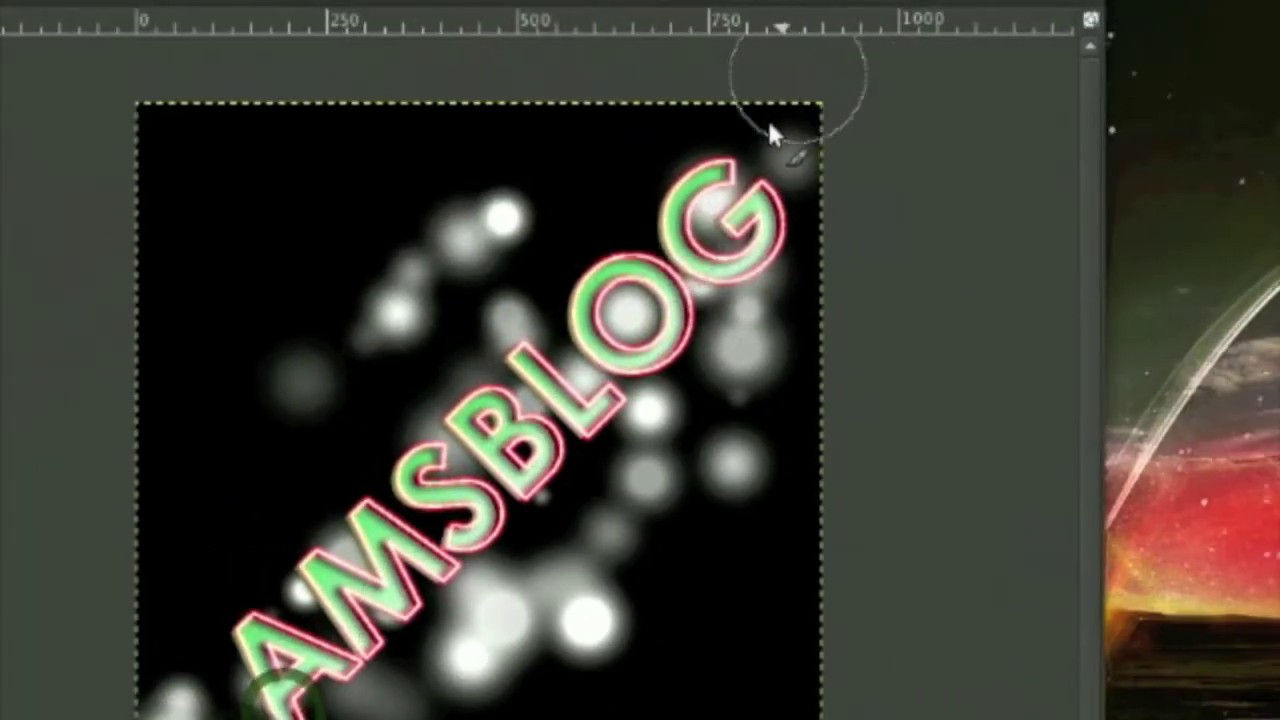
{"action": "left_click", "coordinate": [765, 123]}
{"action": "left_click", "coordinate": [499, 205]}
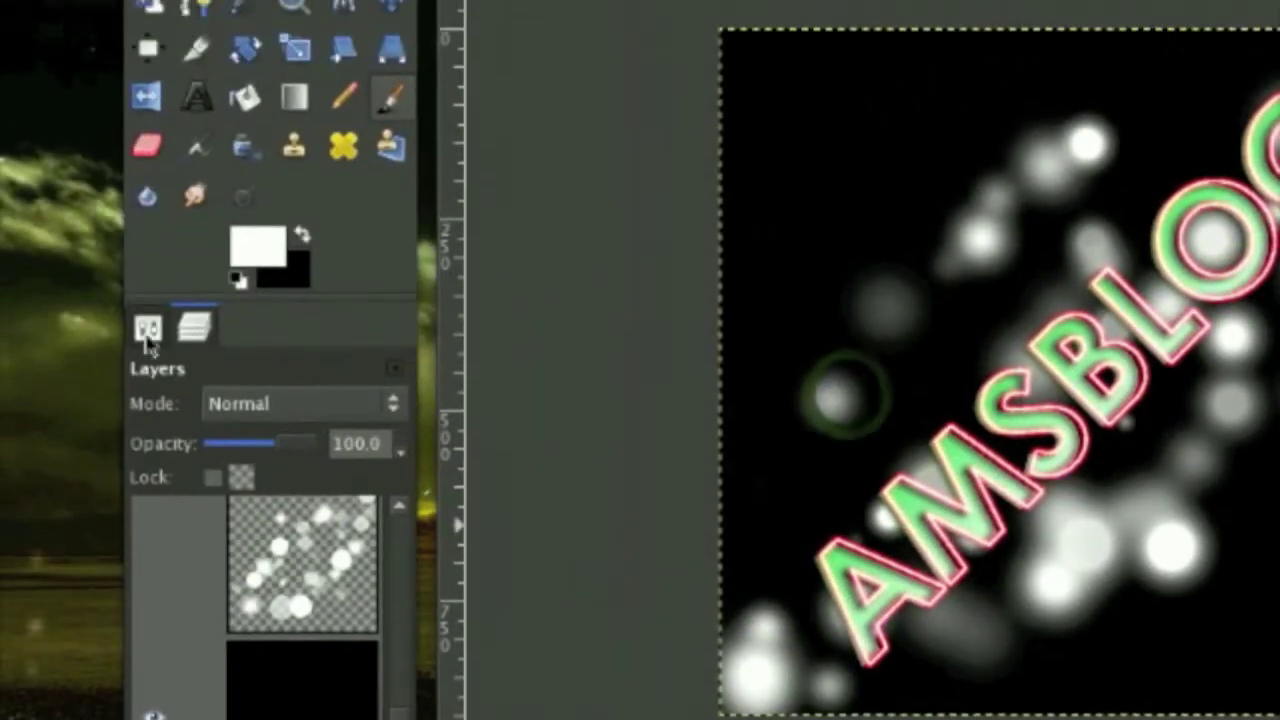
- Swap the foreground colour to black and dab soft black dots over the white dots below the text
{"action": "left_click", "coordinate": [0, 306]}
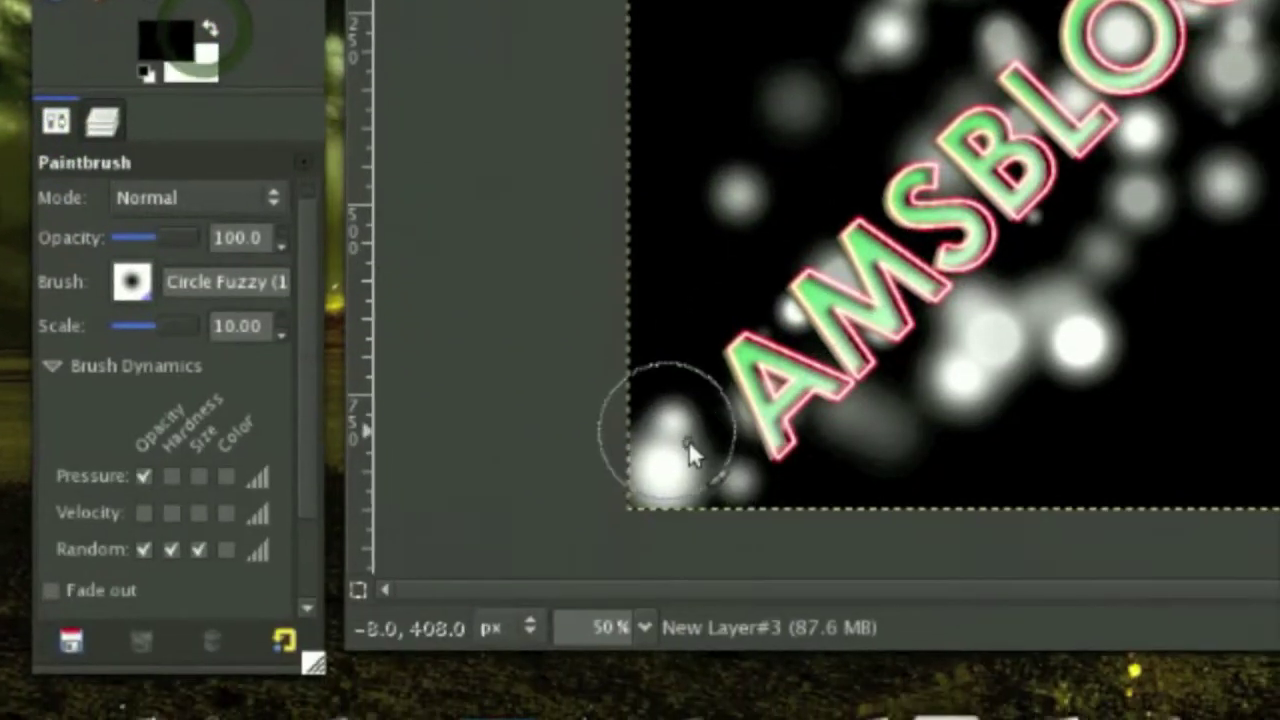
{"action": "left_click", "coordinate": [779, 719]}
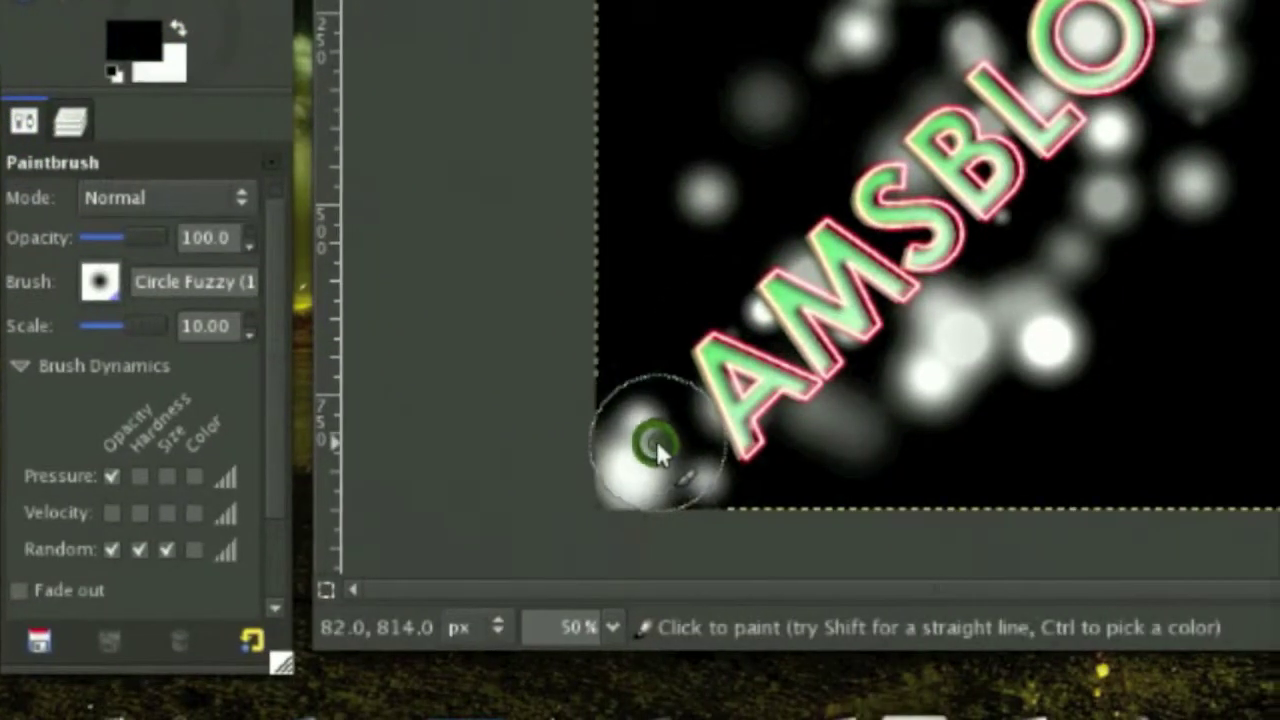
{"action": "left_click", "coordinate": [797, 414]}
{"action": "left_click", "coordinate": [868, 396]}
{"action": "left_click", "coordinate": [963, 262]}
{"action": "left_click", "coordinate": [1012, 214]}
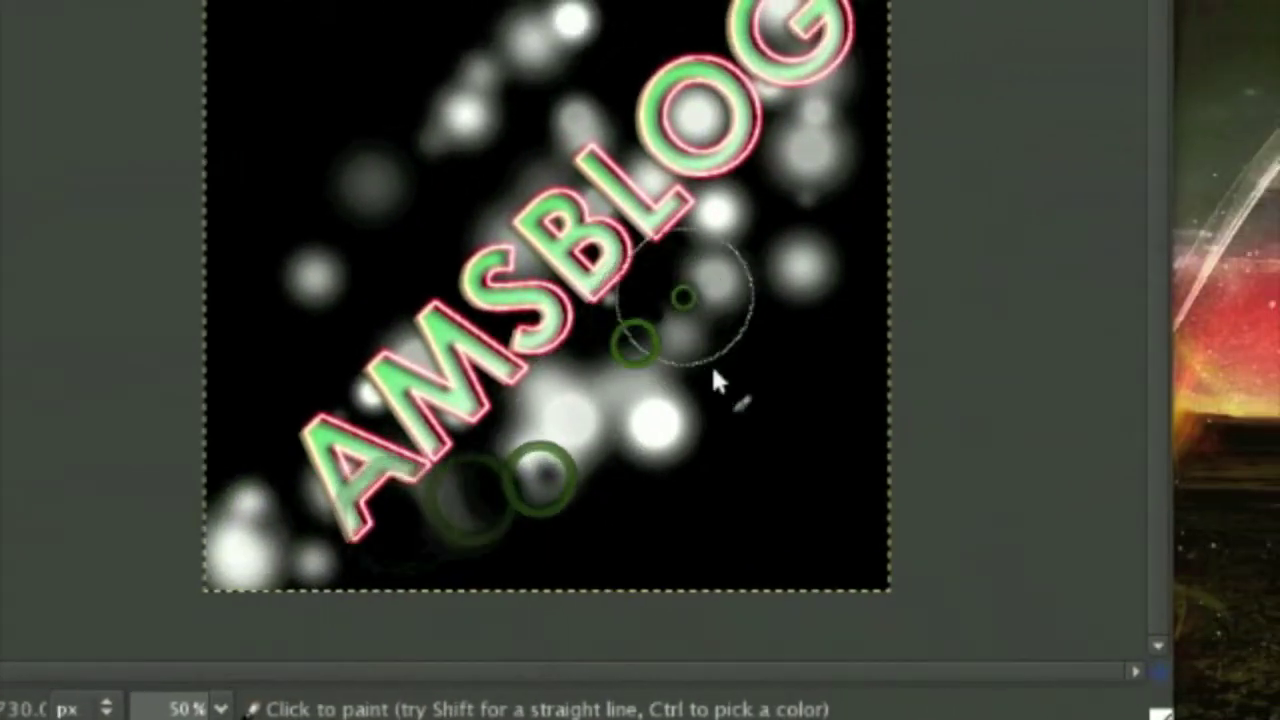
{"action": "left_click", "coordinate": [1041, 288]}
{"action": "left_click", "coordinate": [631, 427]}
{"action": "left_click", "coordinate": [570, 426]}
{"action": "left_click", "coordinate": [568, 405]}
{"action": "left_click", "coordinate": [552, 334]}
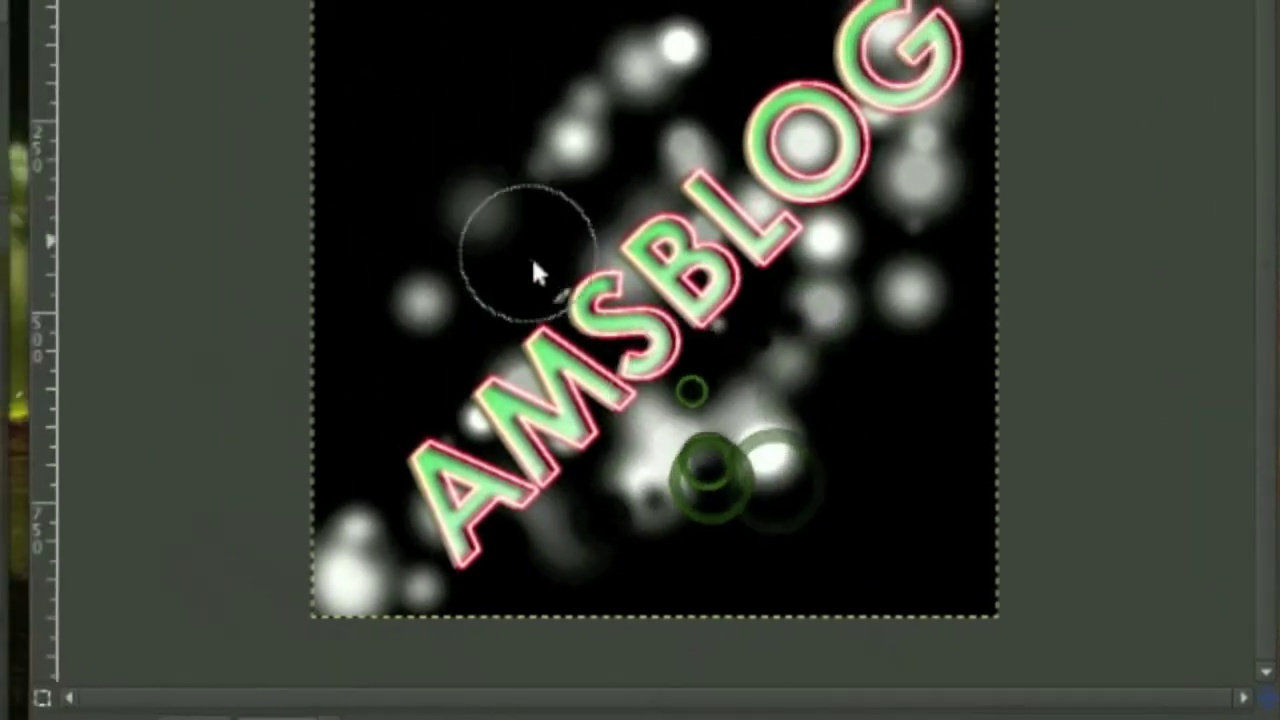
- Dab more soft black dots over the white dots above the text and around the letter G
{"action": "left_click", "coordinate": [392, 205]}
{"action": "left_click", "coordinate": [352, 240]}
{"action": "left_click", "coordinate": [988, 109]}
{"action": "left_click", "coordinate": [946, 291]}
{"action": "left_click", "coordinate": [964, 251]}
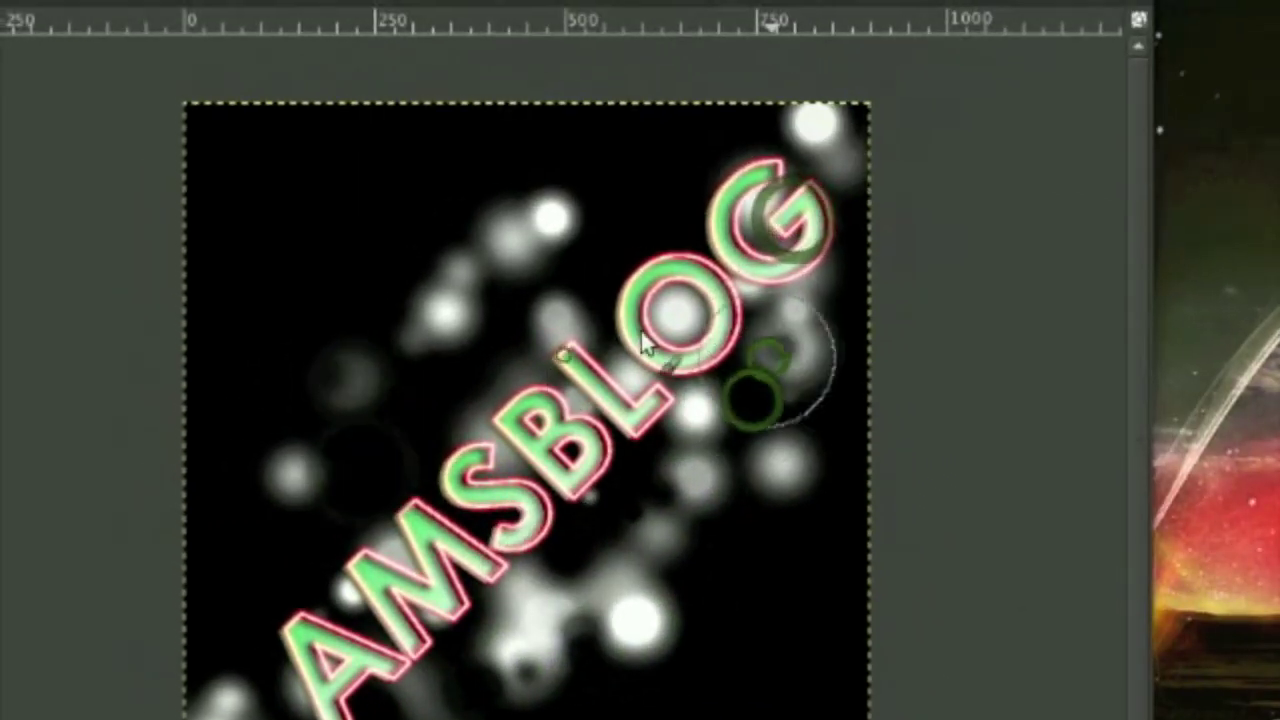
{"action": "left_click", "coordinate": [760, 248]}
{"action": "left_click", "coordinate": [835, 223]}
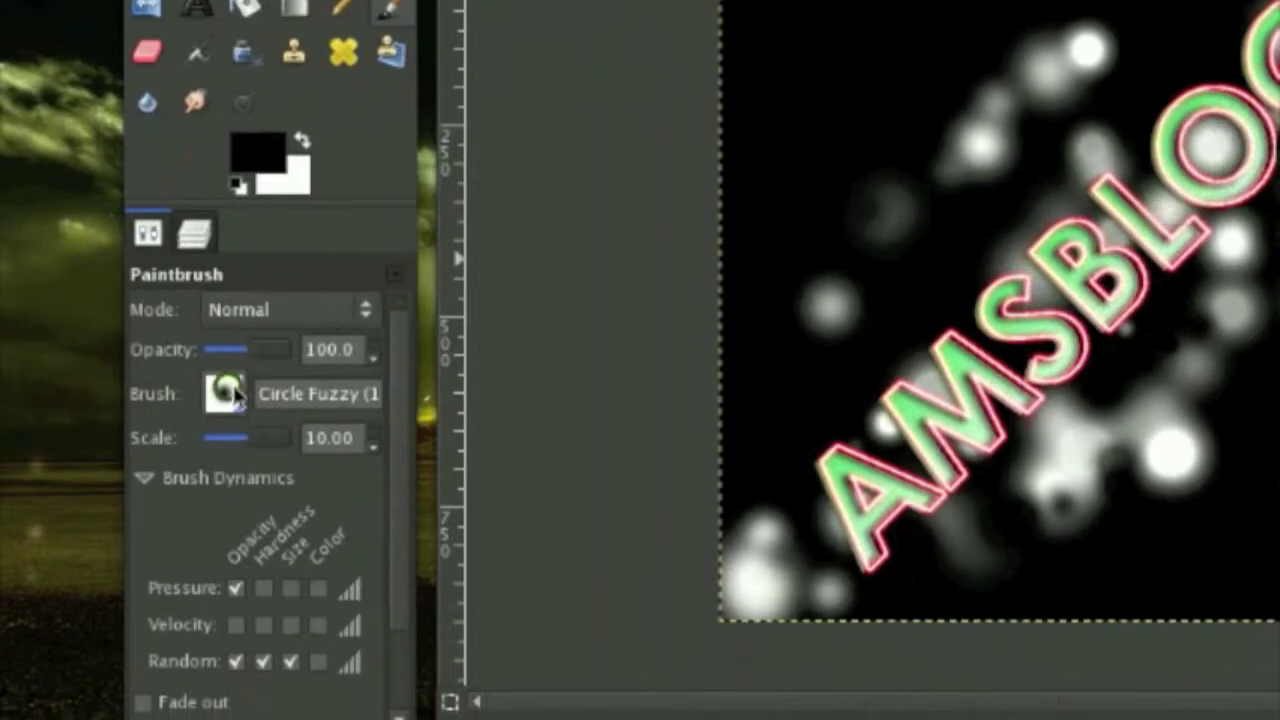
- Change the Paintbrush to the hard-edged Circle (15) brush, dab one black circle above the A, and swap the foreground colour to white
{"action": "left_click", "coordinate": [220, 360]}
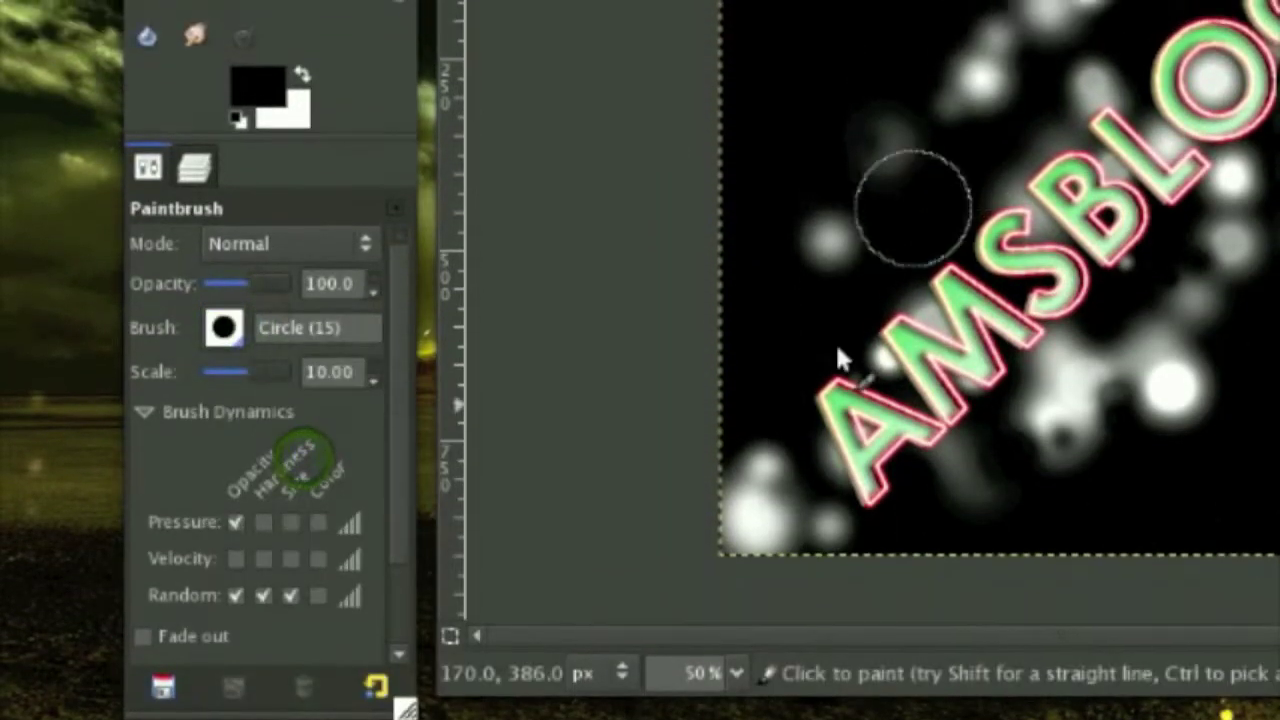
{"action": "left_click", "coordinate": [830, 301]}
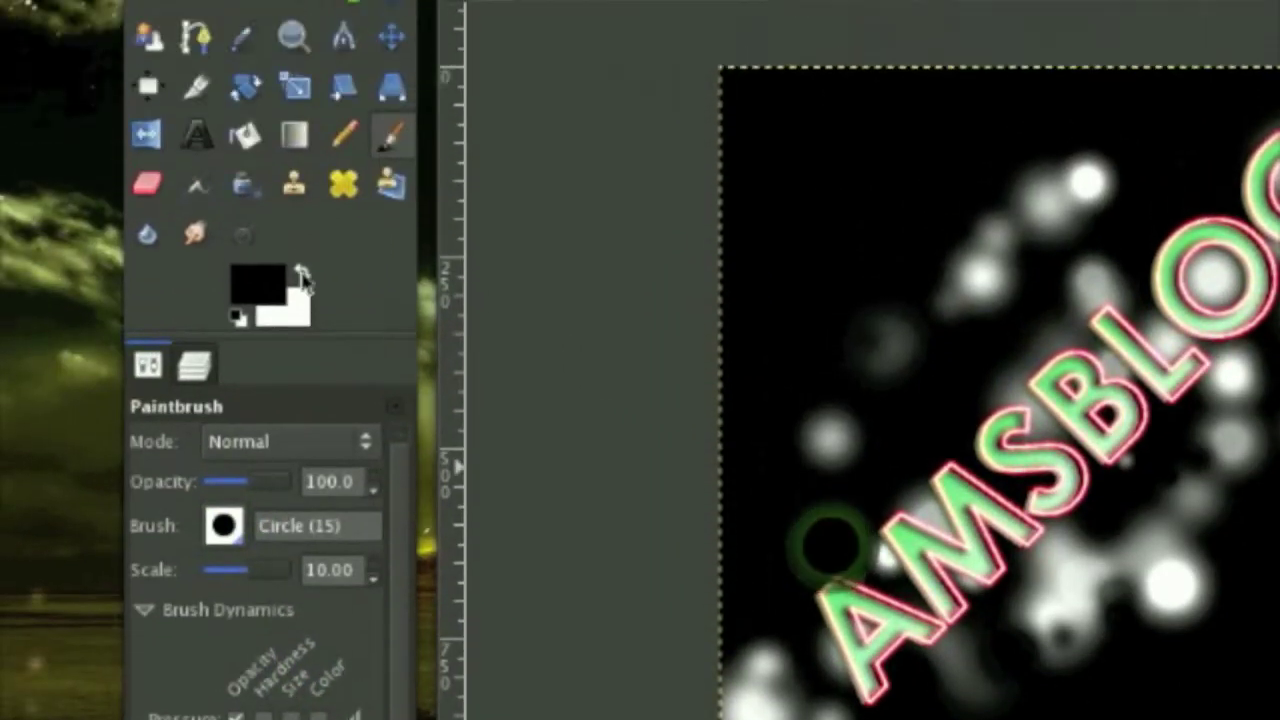
{"action": "left_click", "coordinate": [300, 276]}
- Paint hard-edged white circles of random size and opacity on both sides of the diagonal text, among the soft dots
{"action": "left_click", "coordinate": [782, 540]}
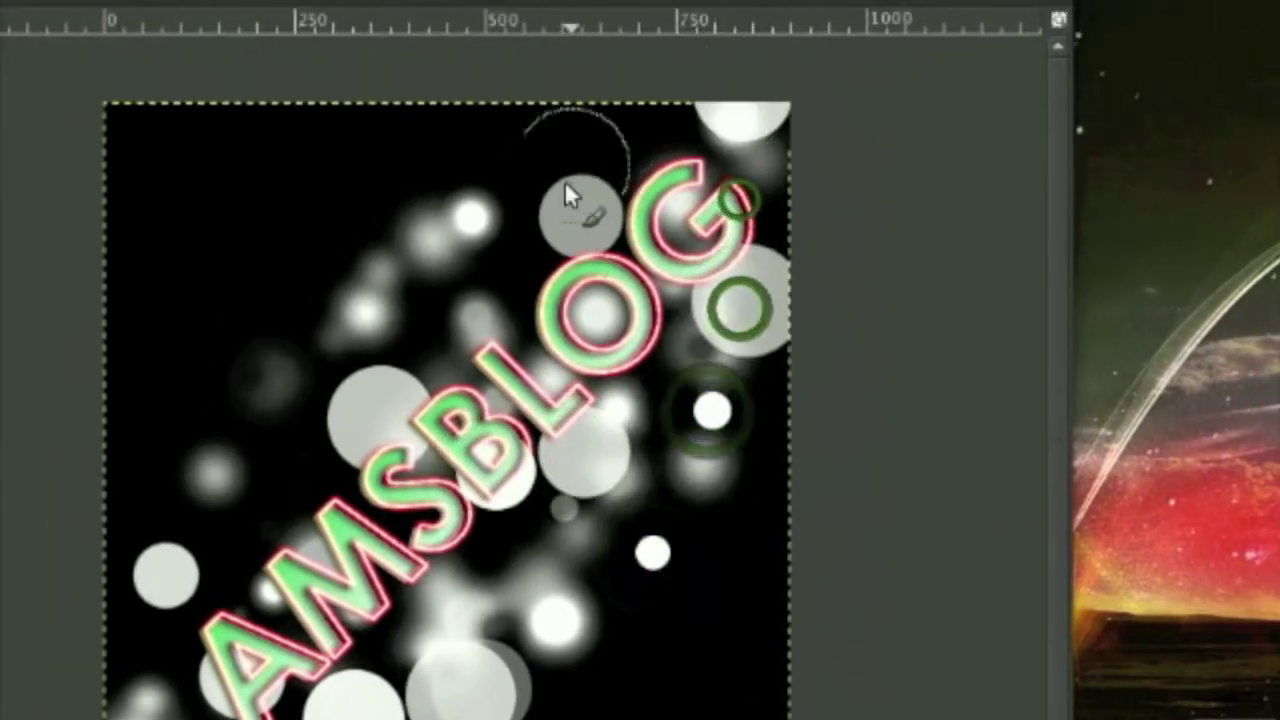
{"action": "left_click", "coordinate": [563, 182]}
{"action": "left_click", "coordinate": [395, 240]}
{"action": "left_click", "coordinate": [355, 404]}
{"action": "left_click", "coordinate": [250, 515]}
{"action": "left_click", "coordinate": [250, 390]}
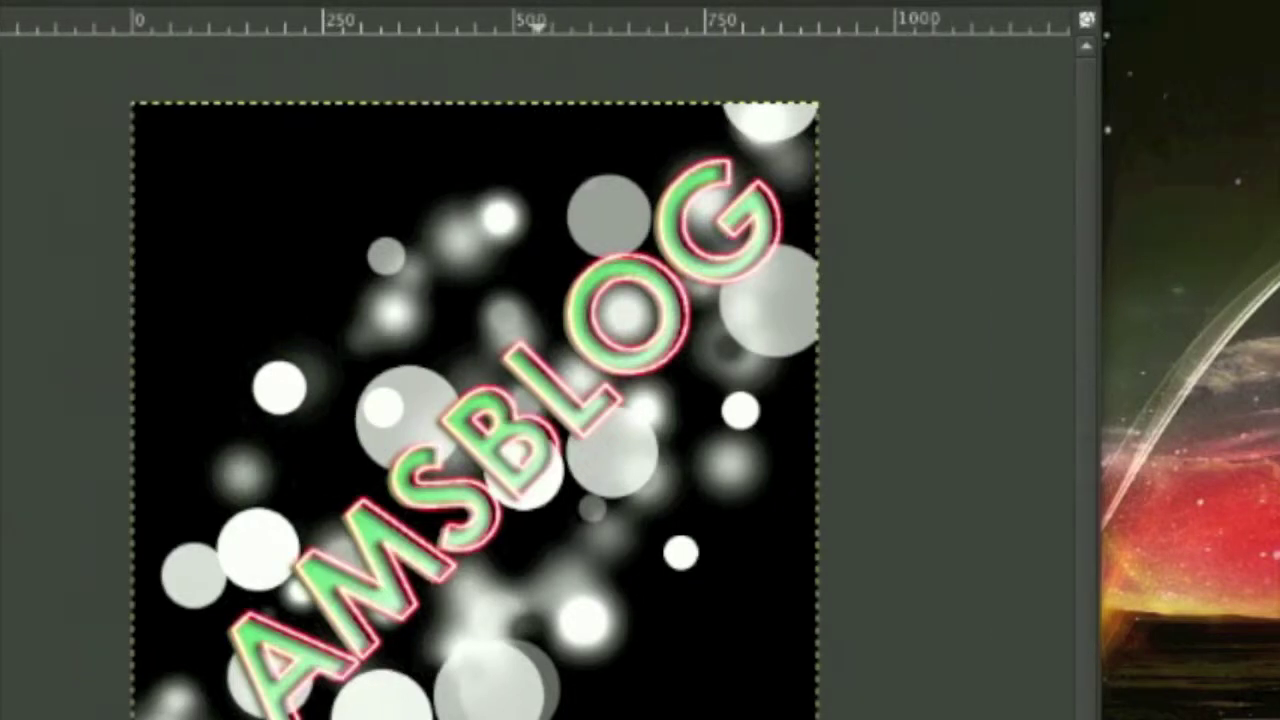
- Apply a linear Motion Blur to the new dots layer with length 256 and angle 135
{"action": "left_click", "coordinate": [359, 2]}
{"action": "mouse_move", "coordinate": [506, 205]}
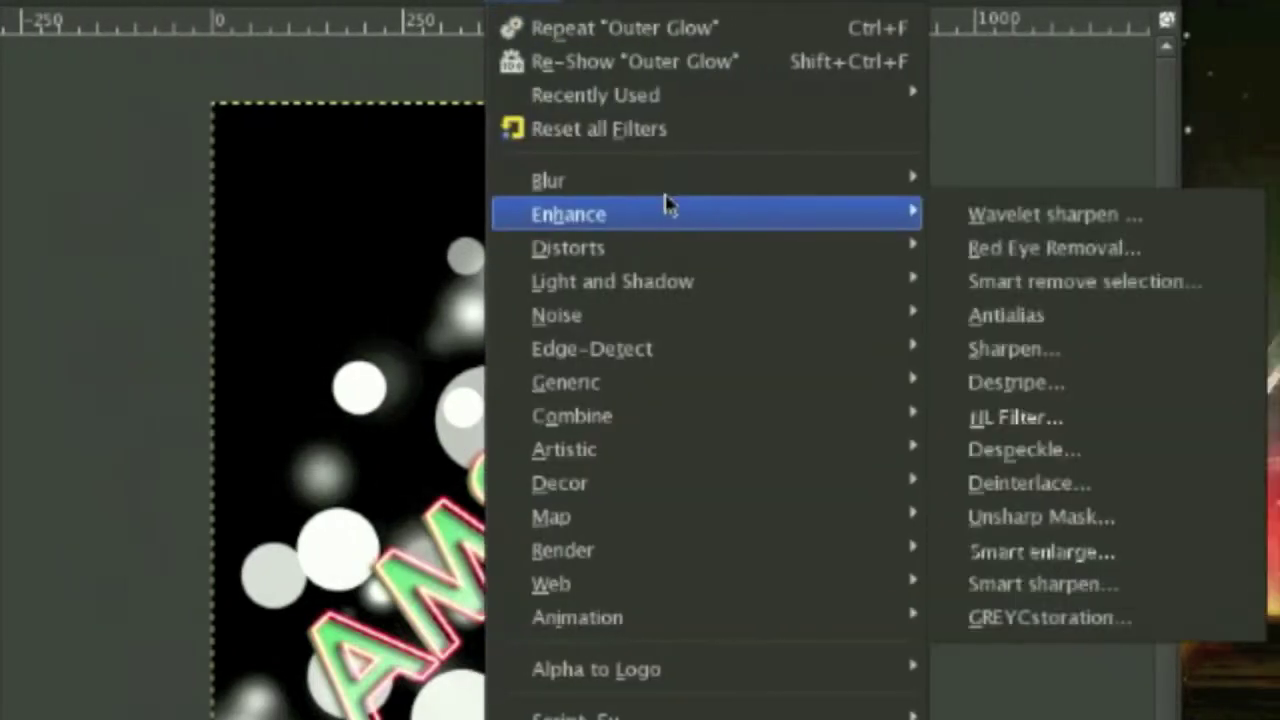
{"action": "mouse_move", "coordinate": [676, 182]}
{"action": "left_click", "coordinate": [990, 248]}
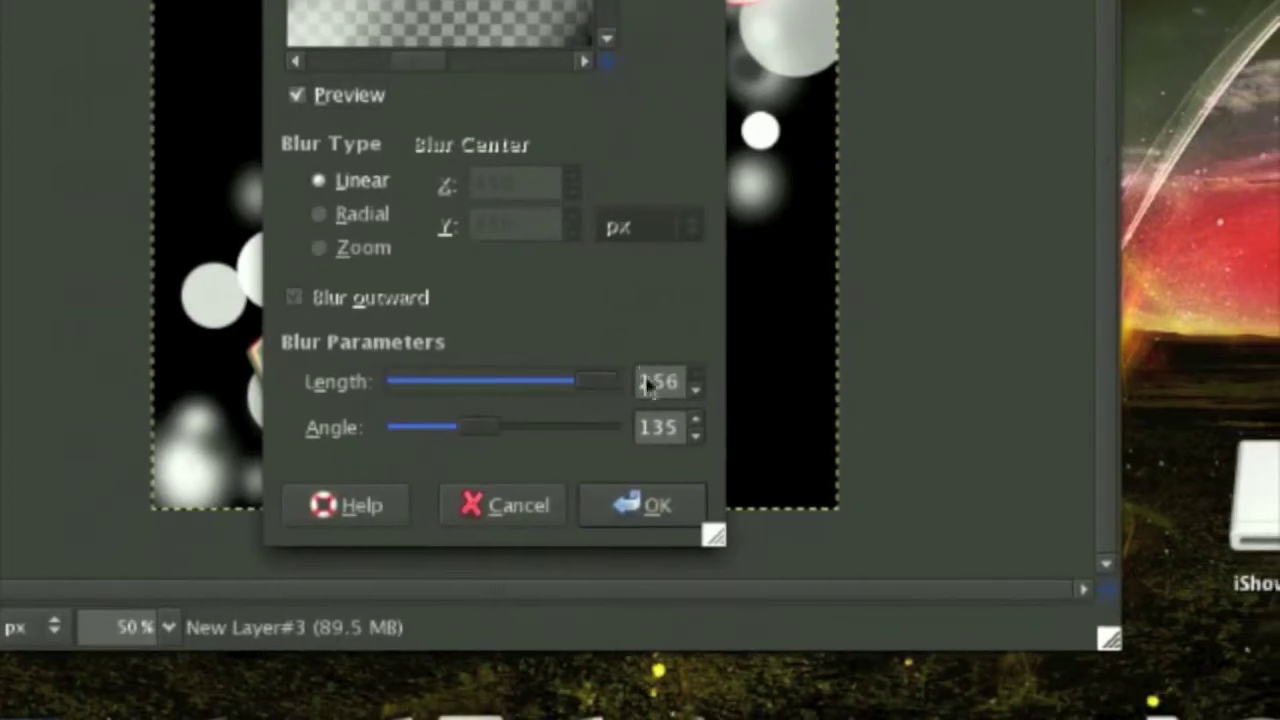
{"action": "right_click", "coordinate": [648, 386]}
{"action": "left_click", "coordinate": [670, 345]}
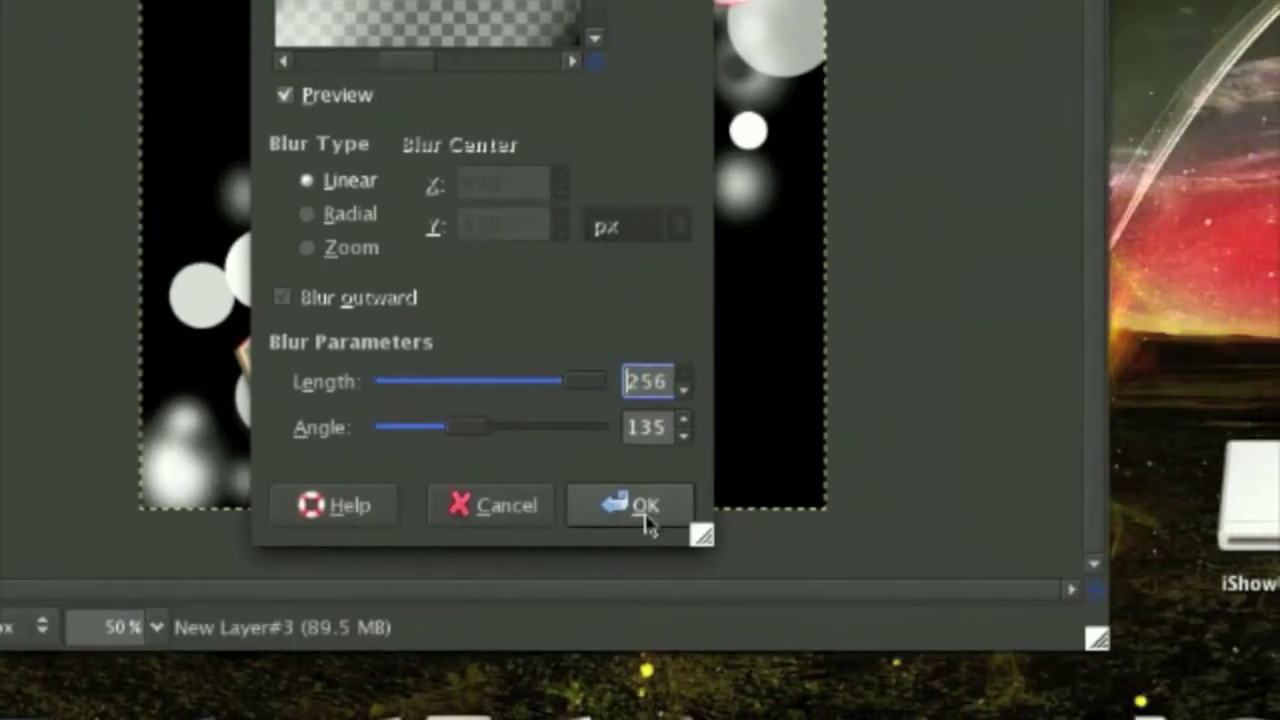
{"action": "left_click", "coordinate": [646, 517]}
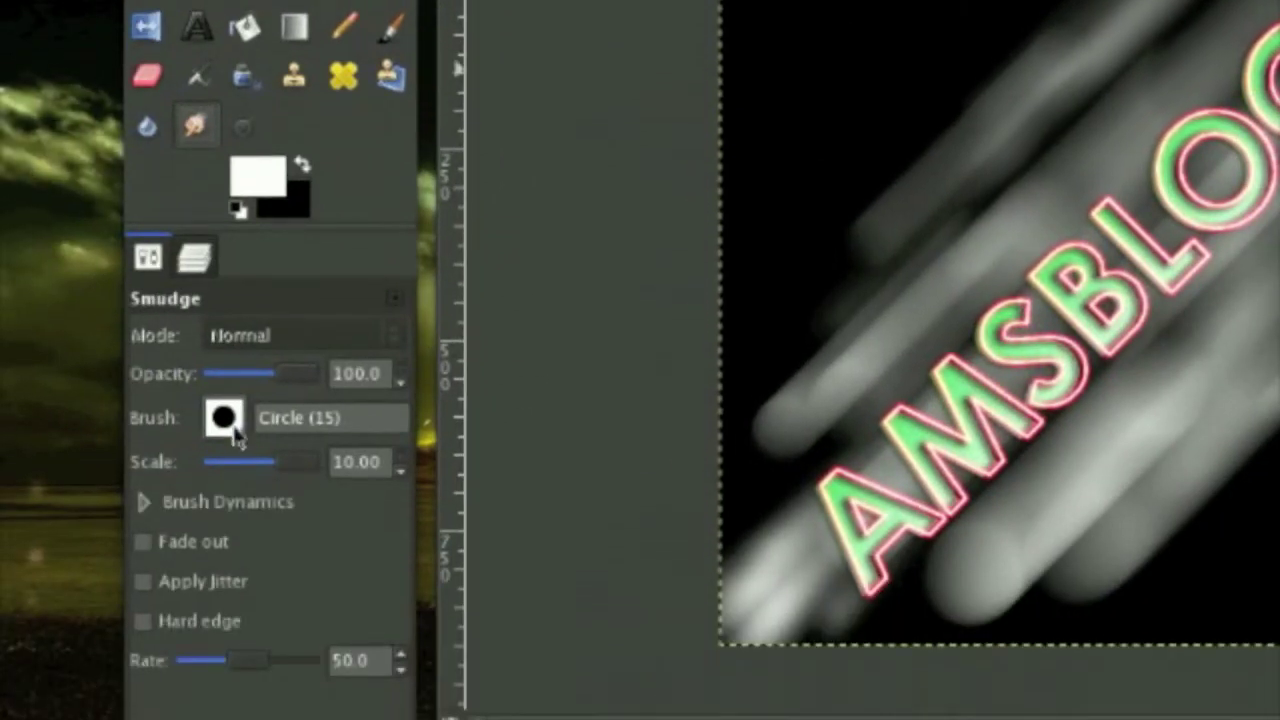
- Switch the Smudge tool to the Circle Fuzzy (19) brush and smear the blurred white streaks below the text along the diagonal into the black
{"action": "left_click", "coordinate": [115, 533]}
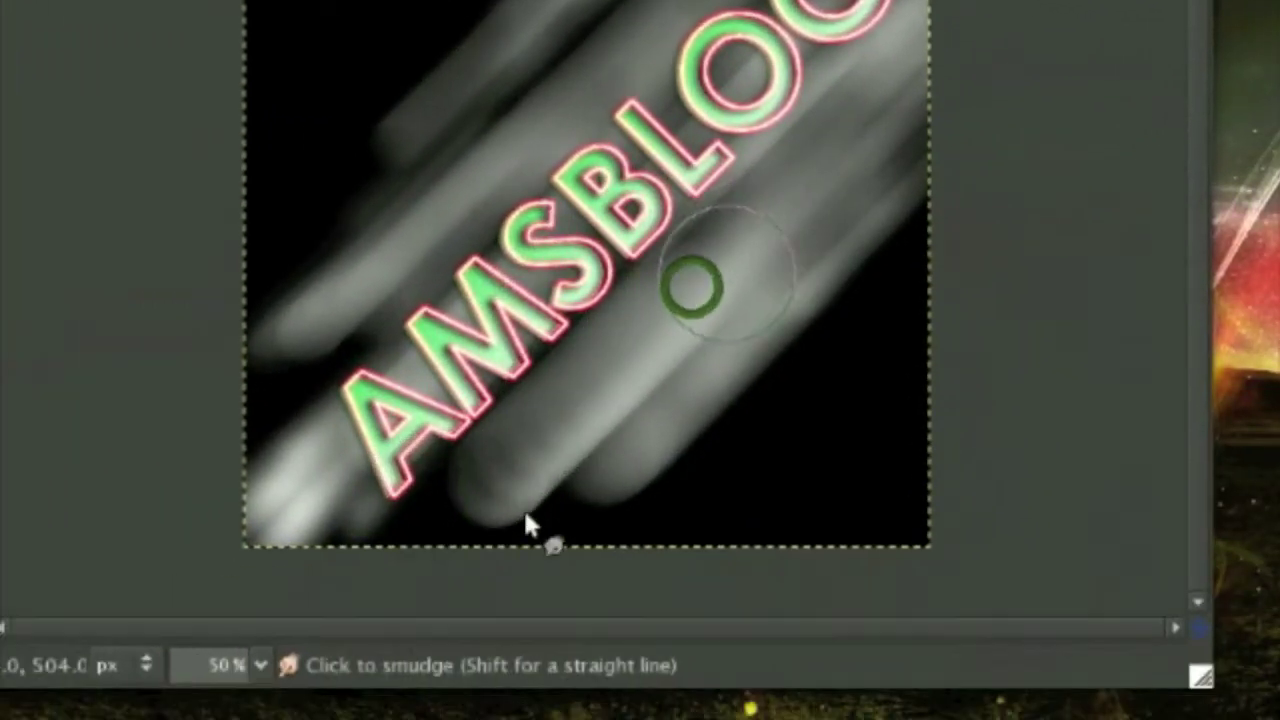
{"action": "mouse_move", "coordinate": [543, 494]}
{"action": "left_mouse_down"}
{"action": "mouse_move", "coordinate": [646, 421]}
{"action": "mouse_move", "coordinate": [786, 243]}
{"action": "left_mouse_up"}
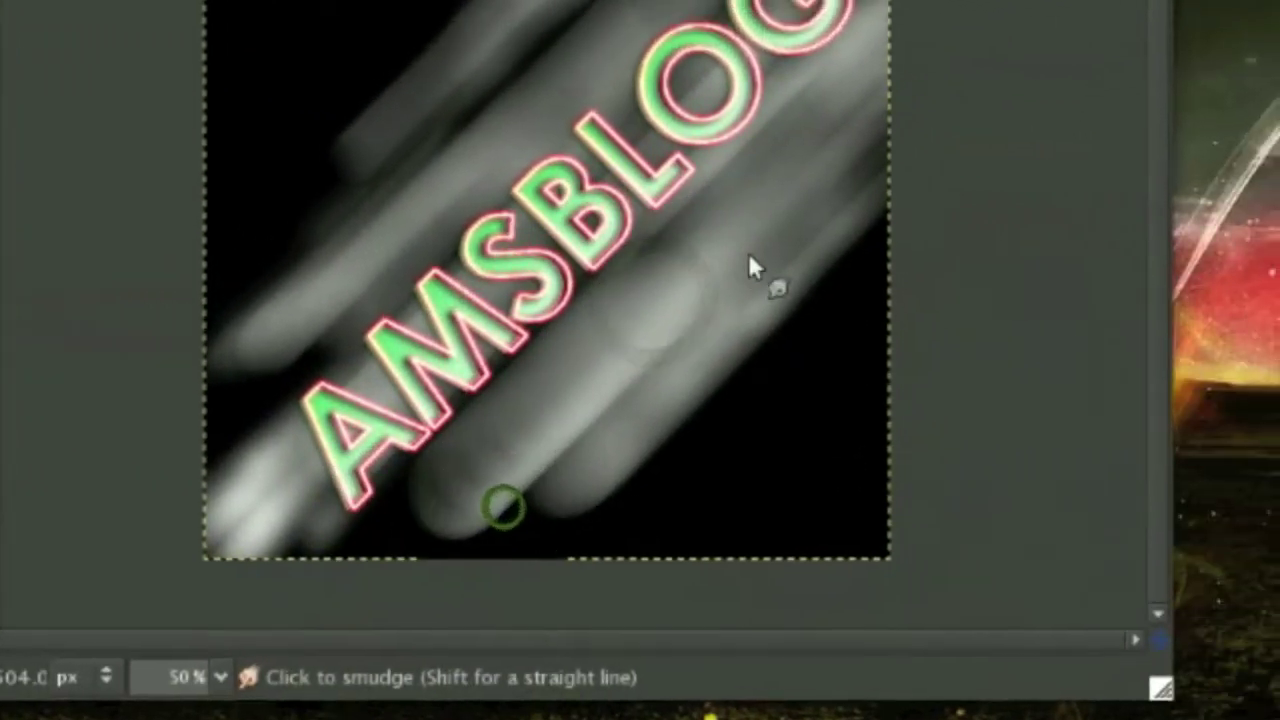
{"action": "left_click_drag", "start_coordinate": [678, 324], "coordinate": [544, 456]}
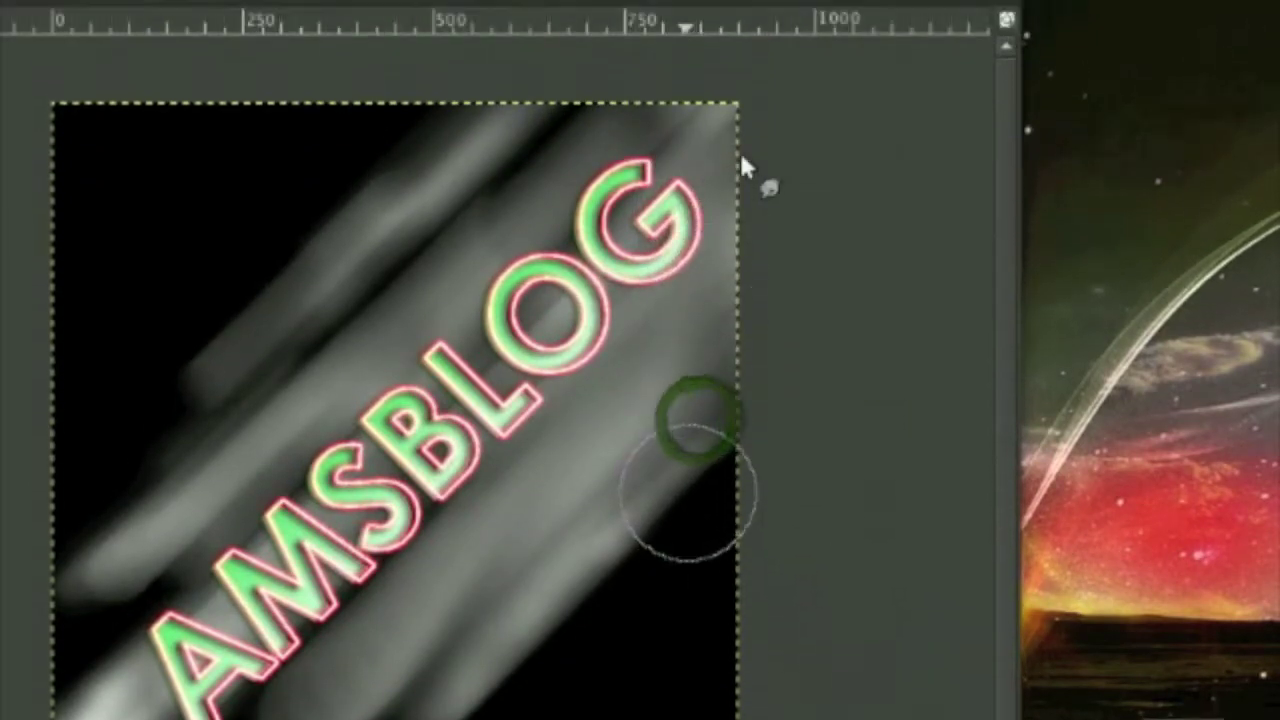
{"action": "left_click_drag", "start_coordinate": [633, 515], "coordinate": [606, 562]}
{"action": "left_click", "coordinate": [851, 97]}
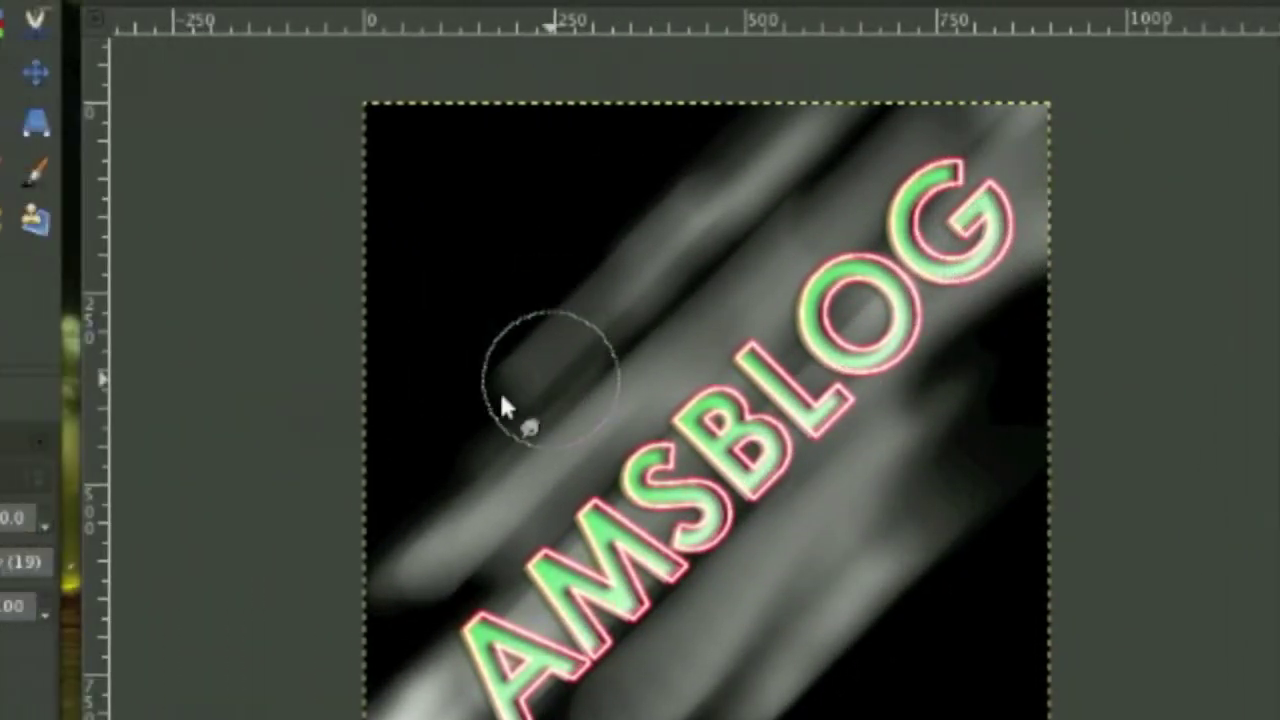
- Smudge the ends of the blurred streaks above the text diagonally into the black, and show the white dots again over the streaks
{"action": "left_click_drag", "start_coordinate": [228, 371], "coordinate": [72, 460]}
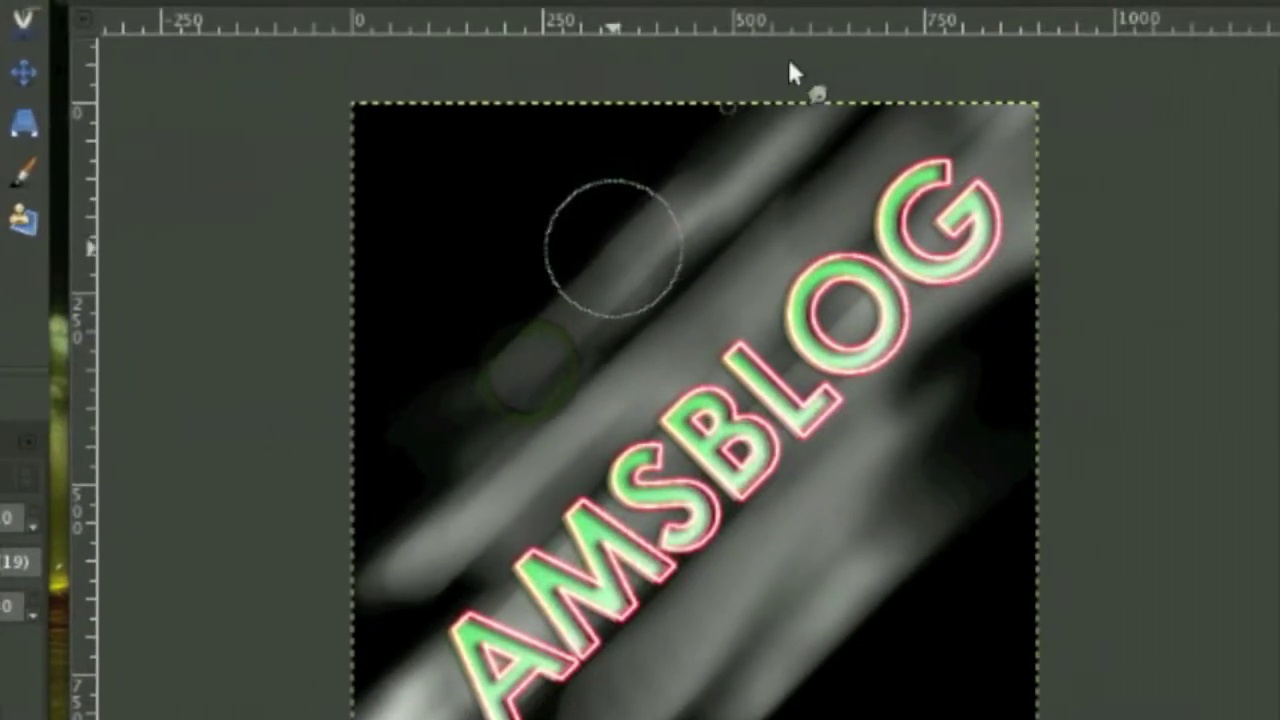
{"action": "left_click_drag", "start_coordinate": [845, 109], "coordinate": [556, 589]}
{"action": "left_click_drag", "start_coordinate": [583, 528], "coordinate": [365, 716]}
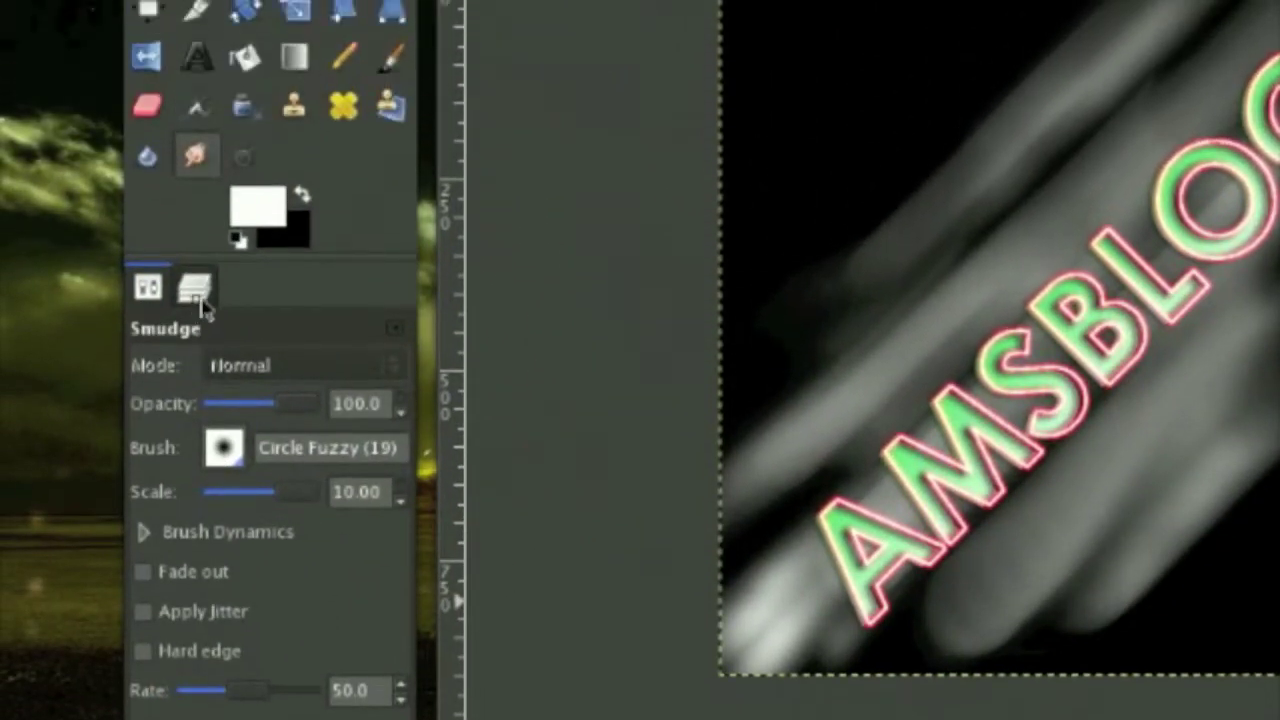
{"action": "left_click", "coordinate": [198, 296]}
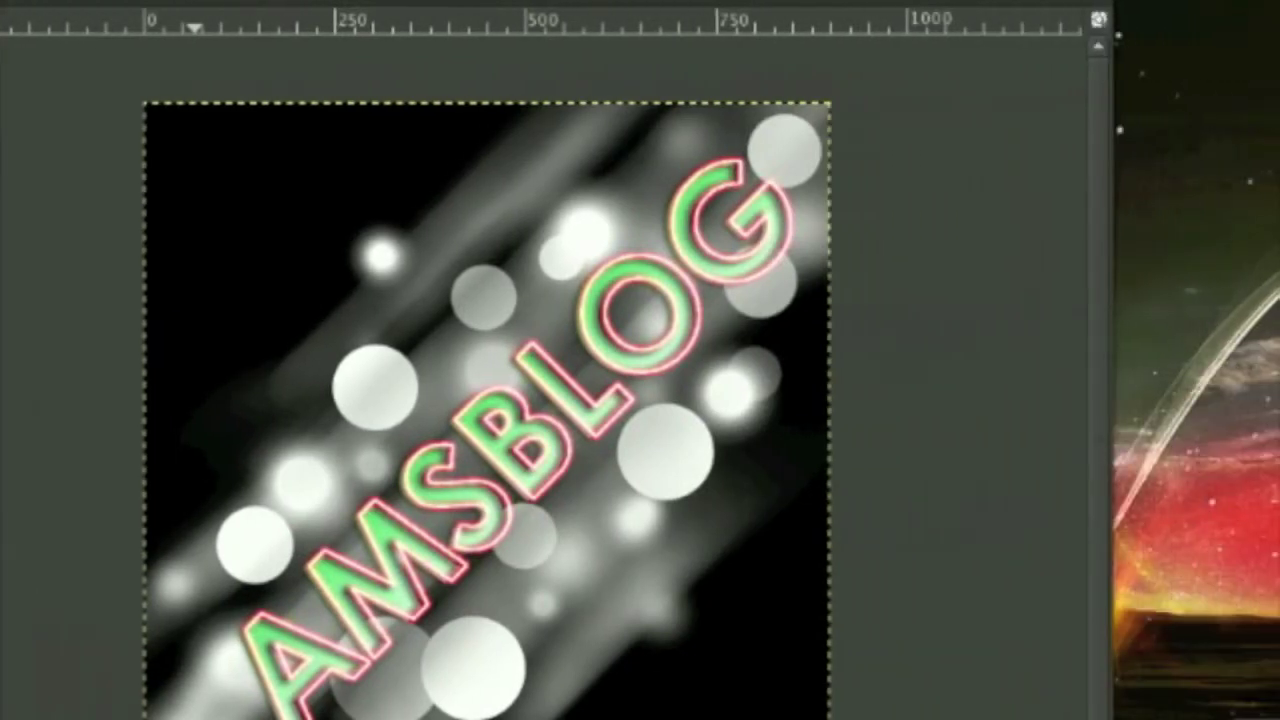
{"action": "left_click", "coordinate": [650, 3]}
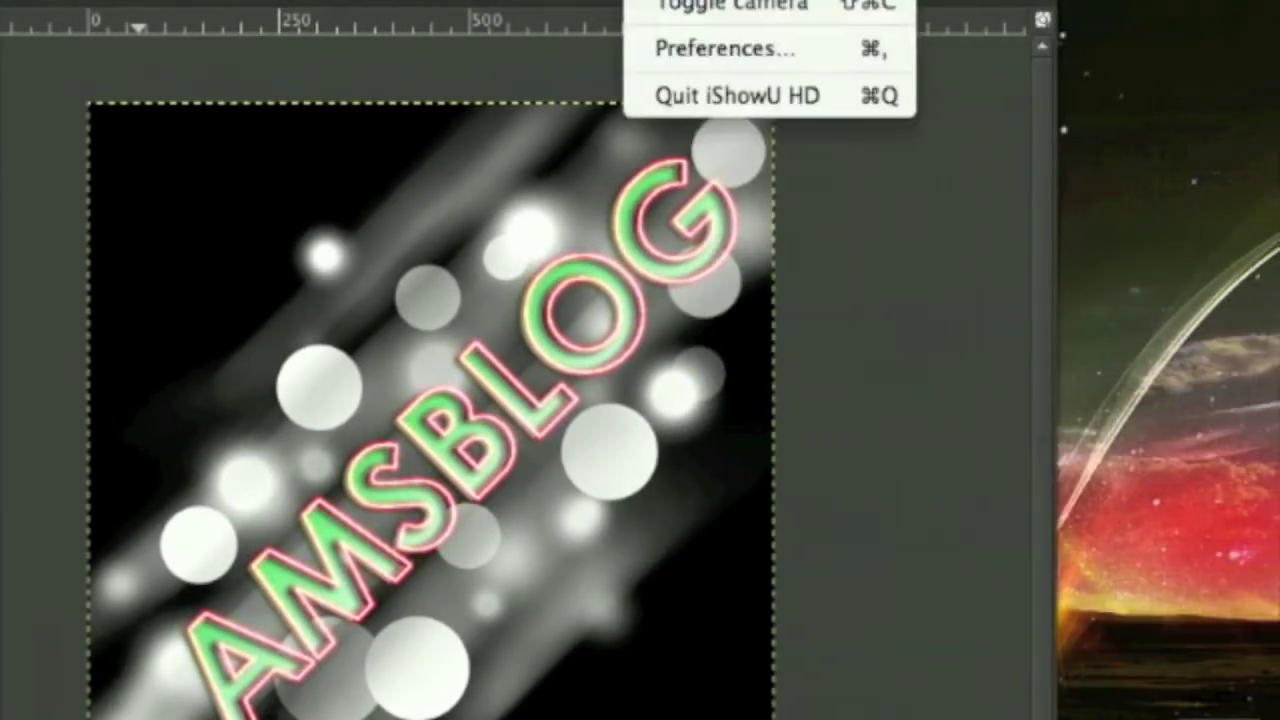